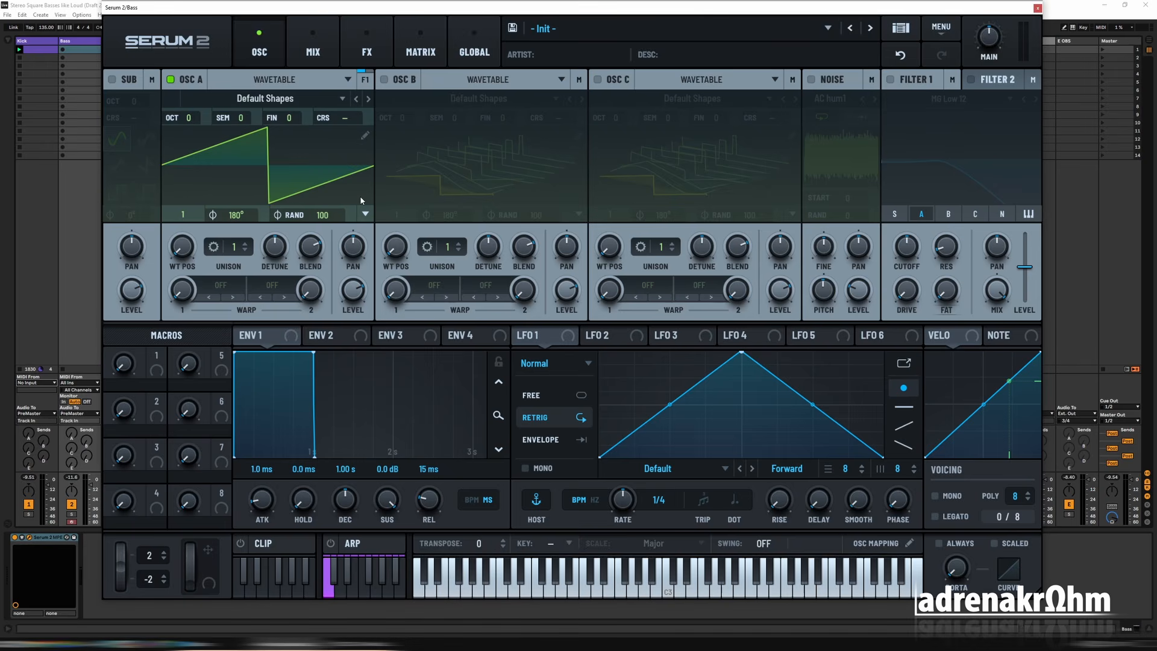
Step: Set oscillator A to the square wave at wavetable position 5, with random phase 0 and octave -1
{"action": "scroll", "coordinate": [187, 222], "scroll_direction": "up", "scroll_amount": 1}
{"action": "left_click_drag", "start_coordinate": [187, 222], "coordinate": [179, 168]}
{"action": "scroll", "coordinate": [182, 248], "scroll_direction": "up", "scroll_amount": 1}
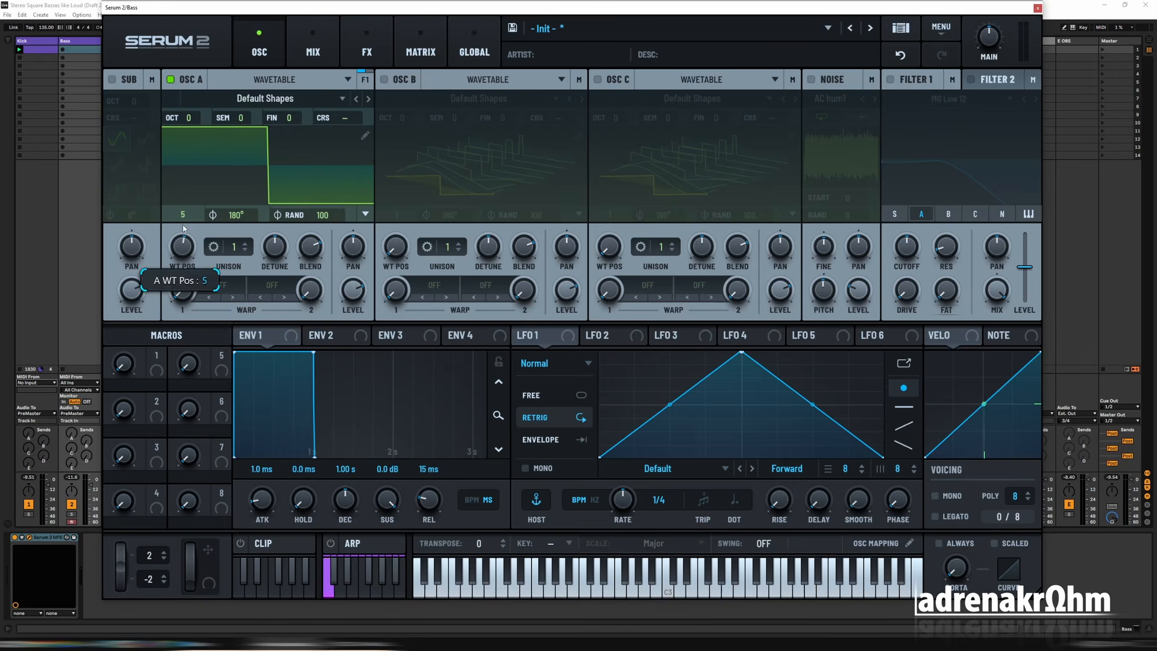
{"action": "left_click_drag", "start_coordinate": [329, 221], "coordinate": [361, 508]}
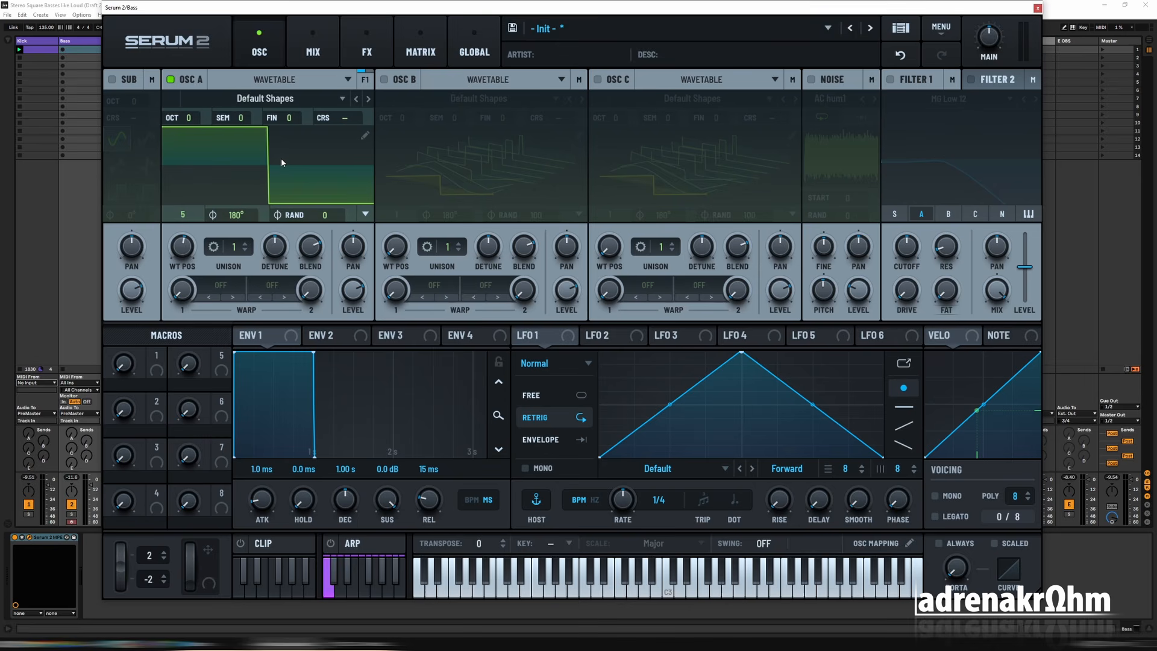
{"action": "scroll", "coordinate": [193, 122], "scroll_direction": "down", "scroll_amount": 1}
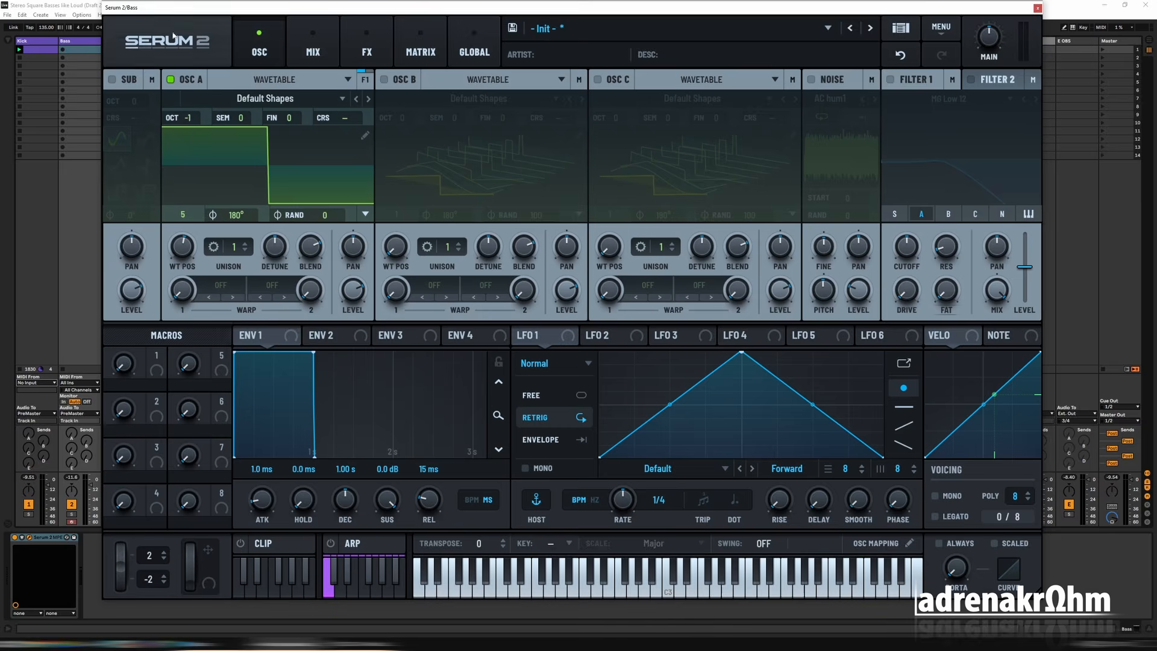
Step: Open the Bass track's first MIDI clip for editing with the synth window hidden, and set a fixed 1/8 triplet grid
{"action": "left_click_drag", "start_coordinate": [190, 8], "coordinate": [644, 10]}
{"action": "double_click", "coordinate": [78, 50]}
{"action": "key", "text": "ctrl+alt+p"}
{"action": "right_click", "coordinate": [1141, 615]}
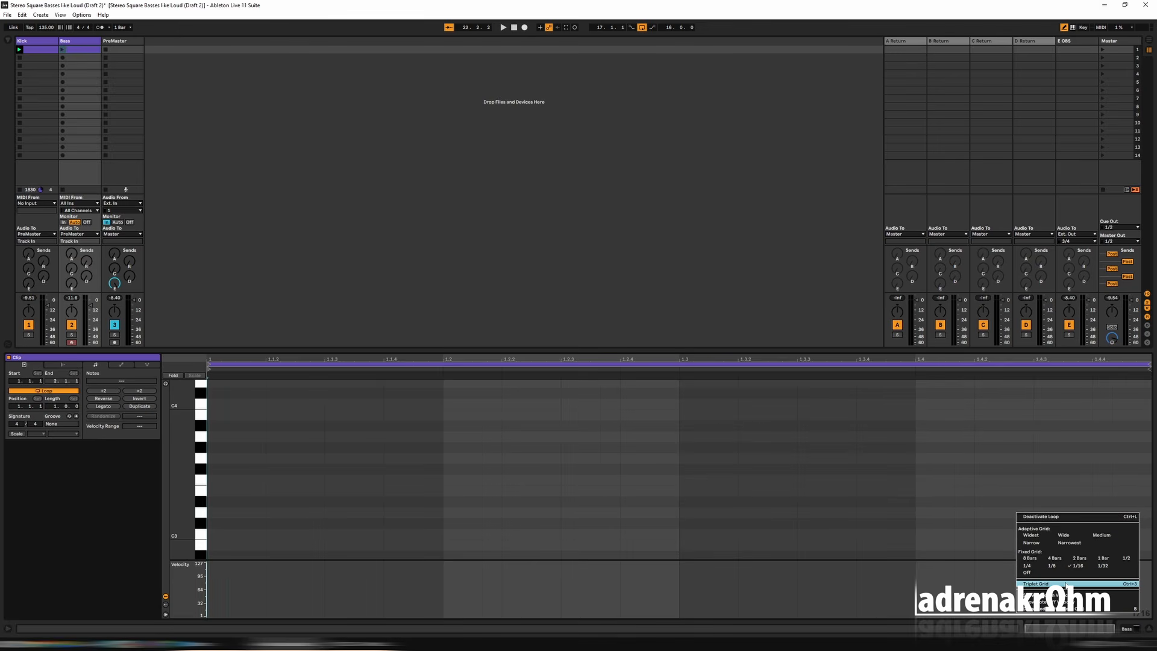
{"action": "left_click", "coordinate": [1066, 584]}
{"action": "right_click", "coordinate": [1140, 613]}
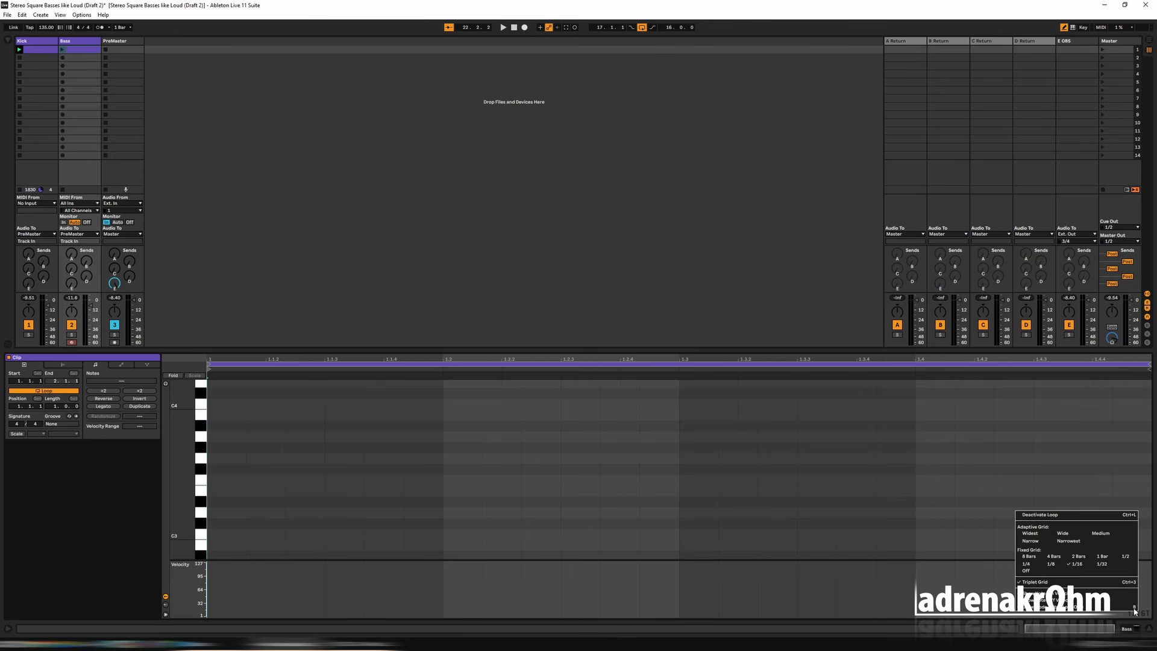
{"action": "left_click", "coordinate": [1049, 565]}
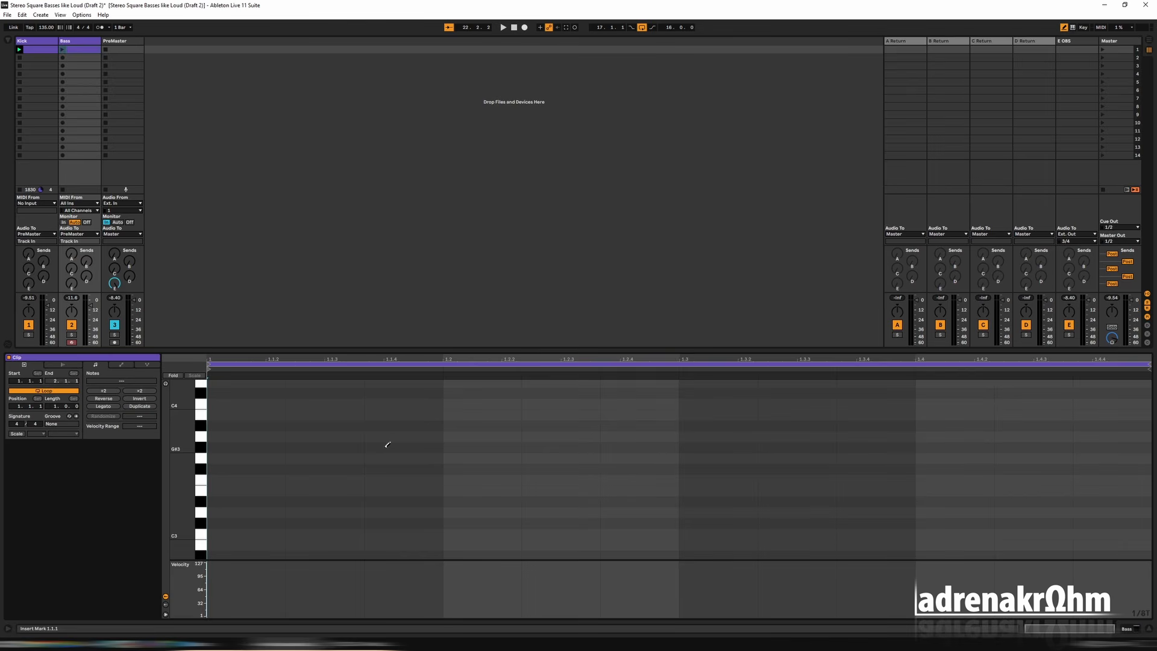
Step: Place a single C3 note at the start of the Bass clip and lengthen it to two grid divisions
{"action": "key", "text": "ctrl+v"}
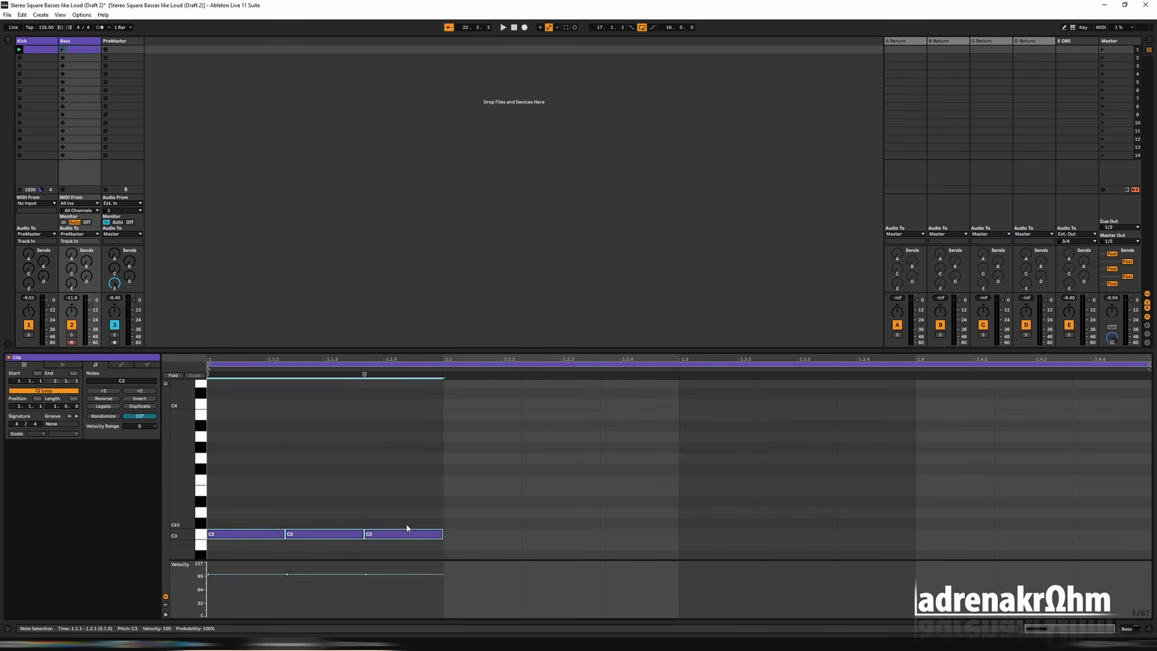
{"action": "key", "text": "ctrl+z"}
{"action": "left_click", "coordinate": [269, 538]}
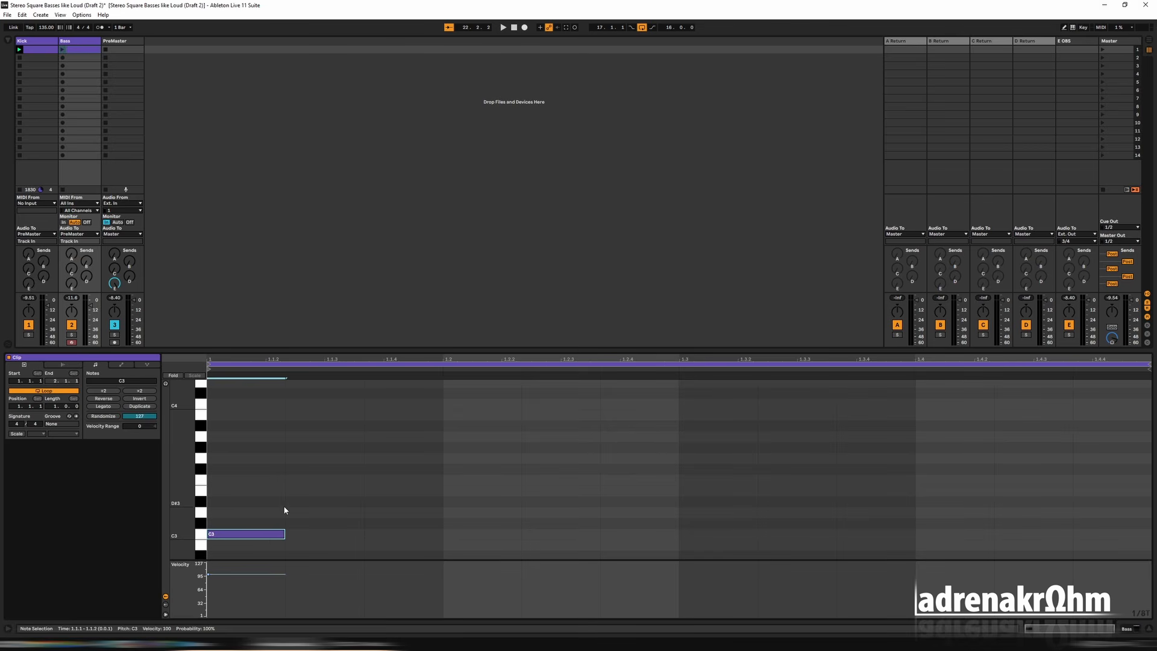
{"action": "left_click_drag", "start_coordinate": [284, 534], "coordinate": [363, 534]}
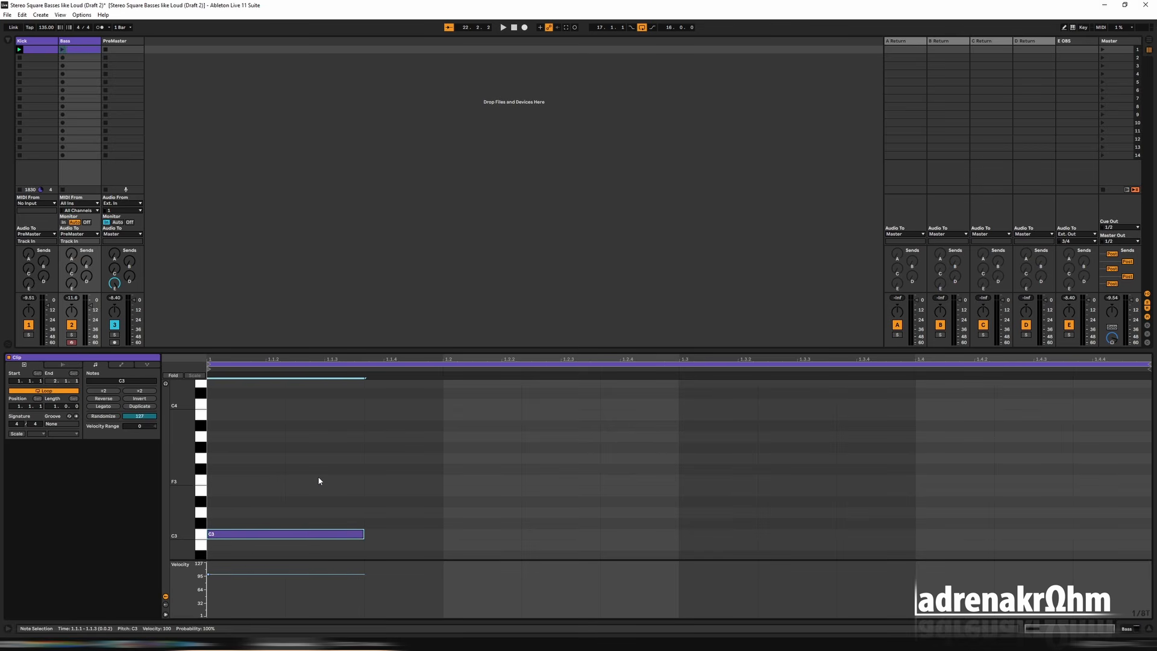
Step: Transpose the Bass clip's note down to E1 and start playback
{"action": "key", "text": "Up"}
{"action": "key", "text": "Down"}
{"action": "key", "text": "Down"}
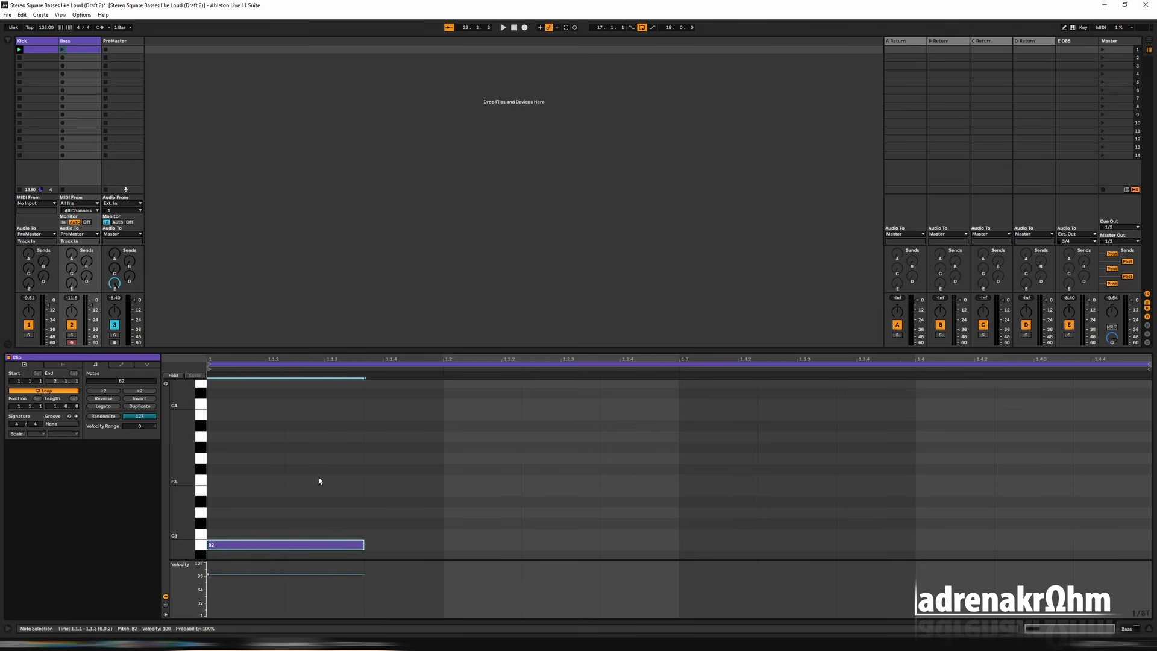
{"action": "key", "text": "Down"}
{"action": "key", "text": "Down"}
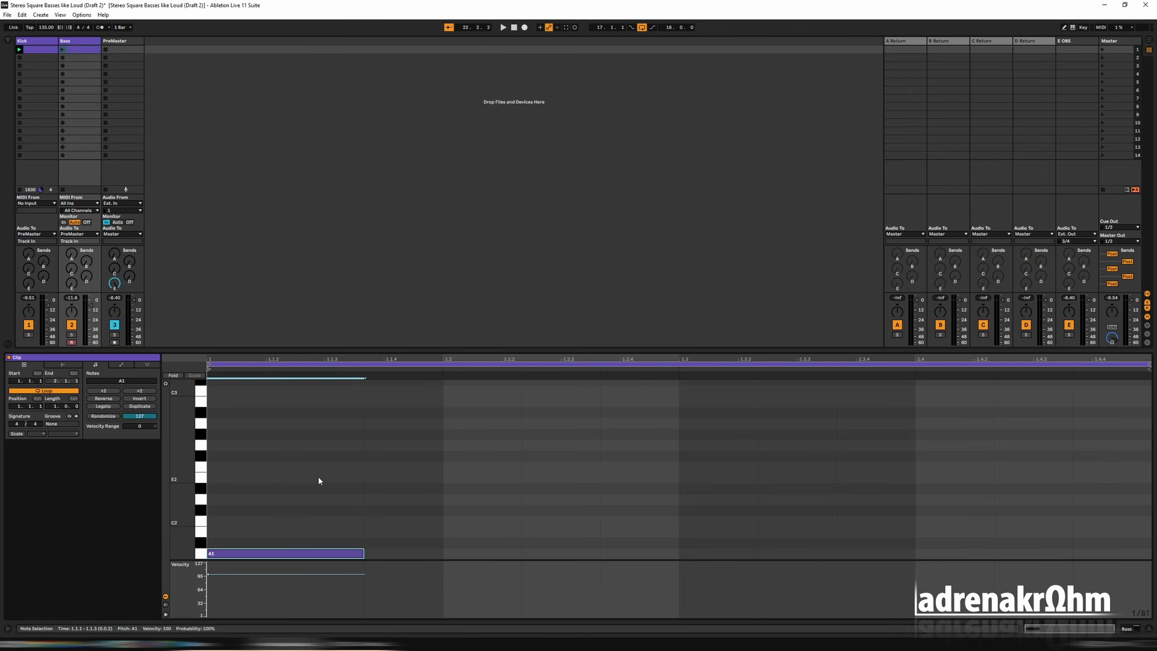
{"action": "key", "text": "space"}
Step: Duplicate the E1 note up to beat 1.3, making the second and third notes one grid division long and the fourth two
{"action": "key", "text": "ctrl+d"}
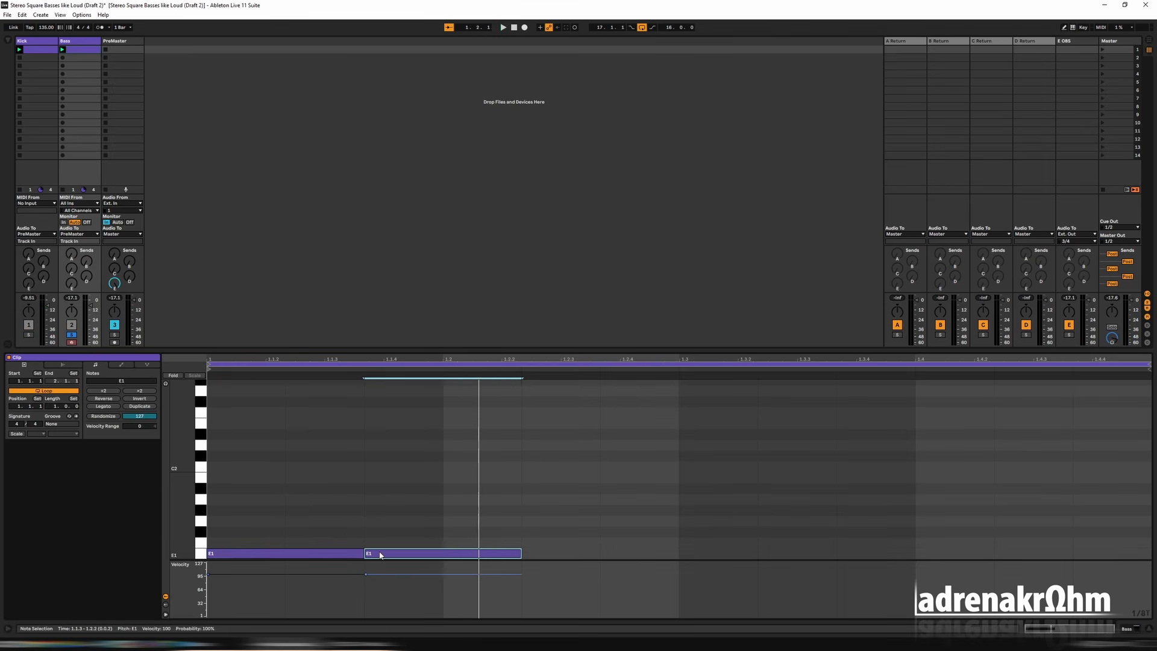
{"action": "key", "text": "shift+Left"}
{"action": "key", "text": "ctrl+d"}
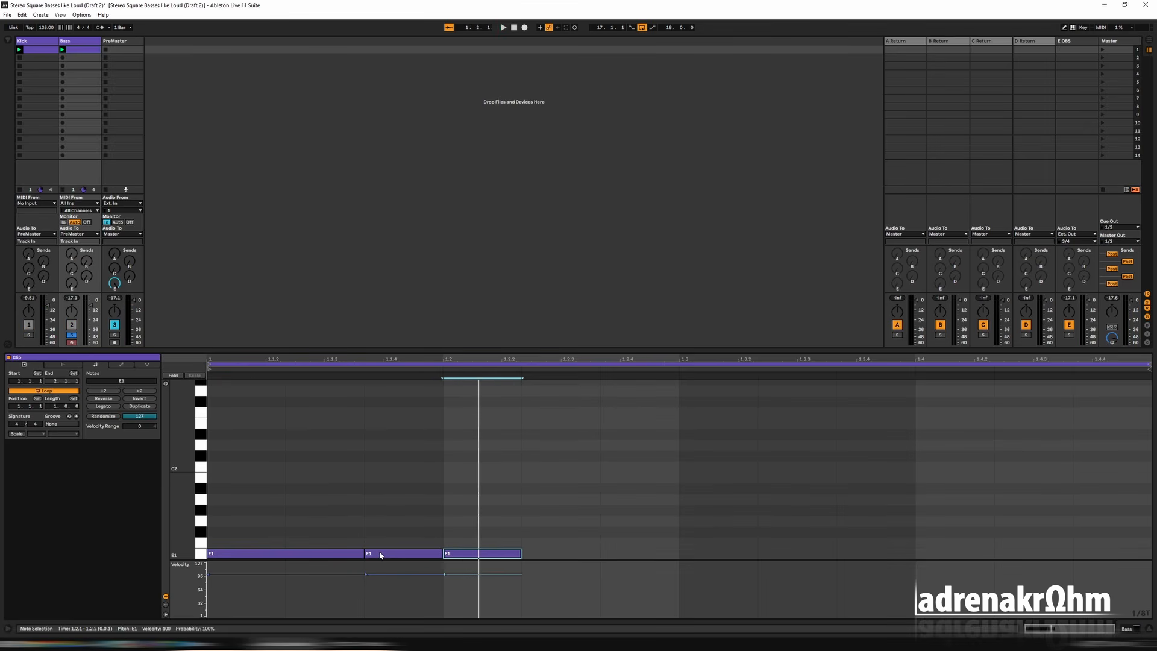
{"action": "key", "text": "ctrl+d"}
{"action": "key", "text": "shift+Right"}
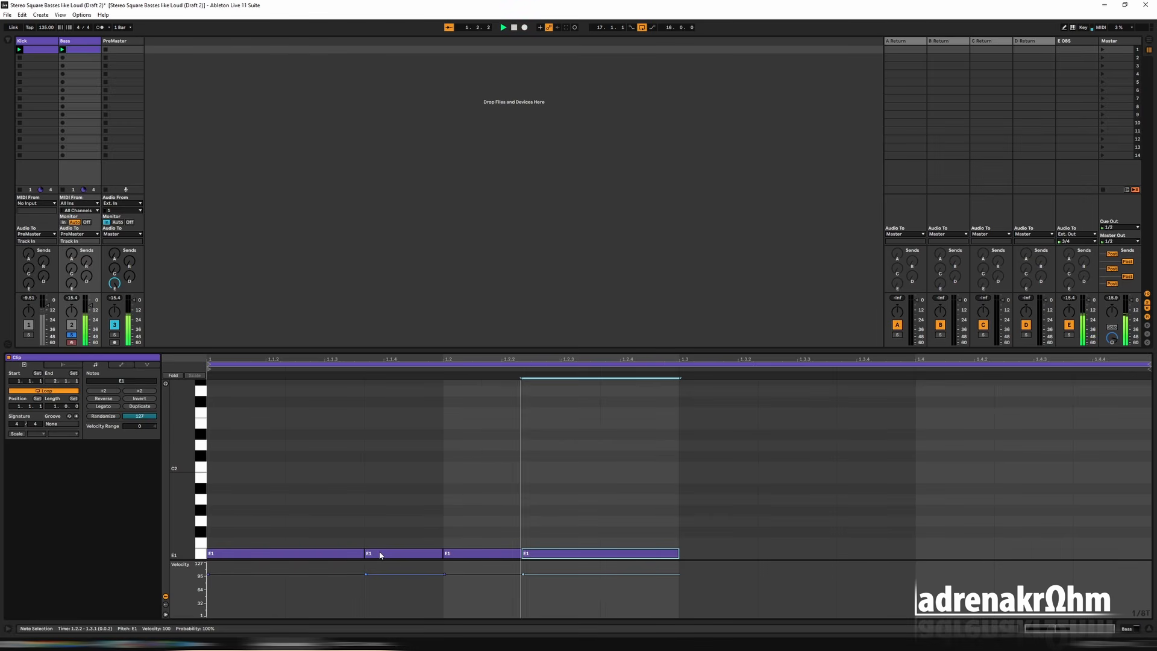
Step: Bring up the Bass track's Serum window, lower the Env 1 sustain to -∞ dB, and close the window
{"action": "left_click", "coordinate": [77, 39]}
{"action": "double_click", "coordinate": [77, 39]}
{"action": "key", "text": "ctrl+alt+p"}
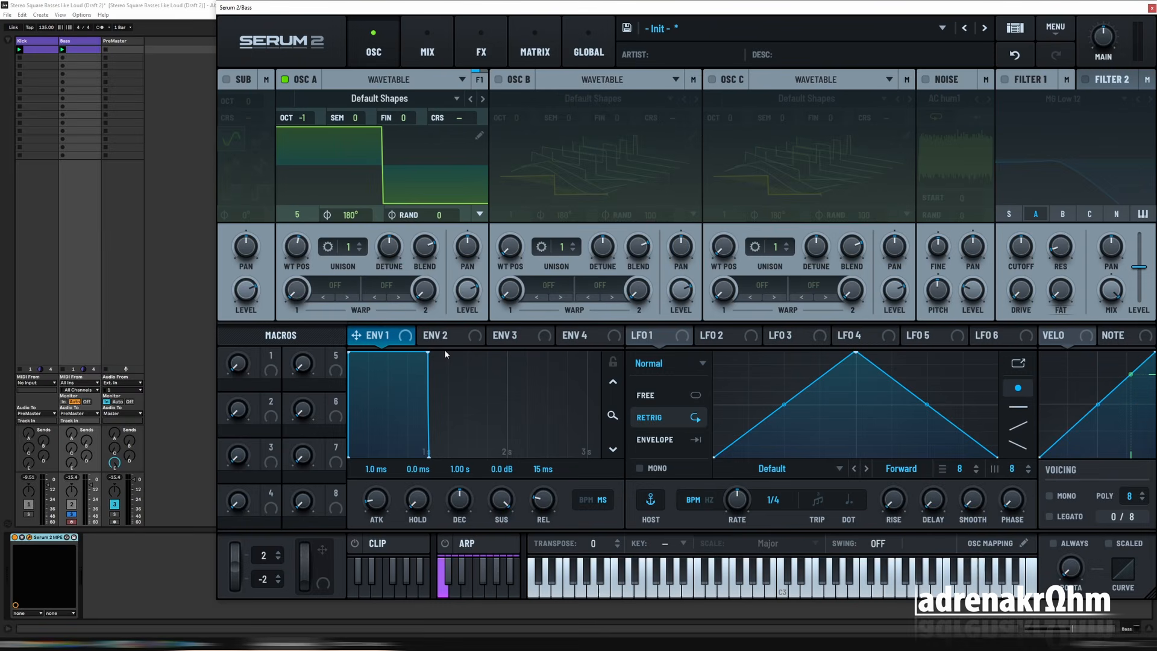
{"action": "left_click_drag", "start_coordinate": [501, 500], "coordinate": [498, 533]}
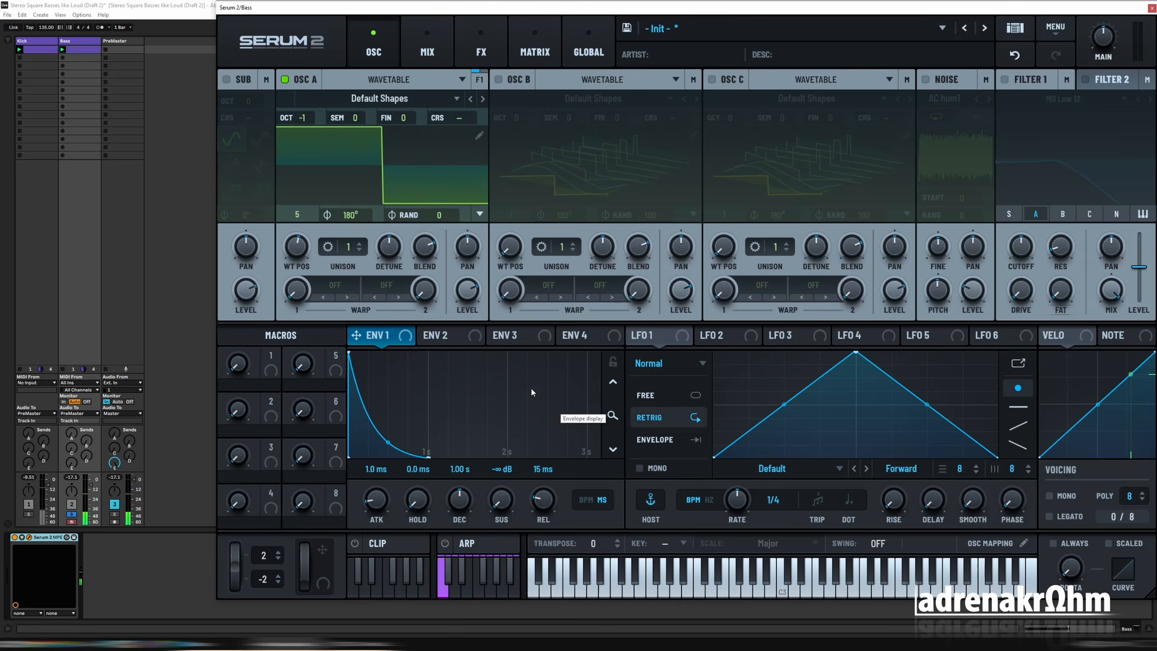
{"action": "left_click_drag", "start_coordinate": [1000, 11], "coordinate": [954, 23]}
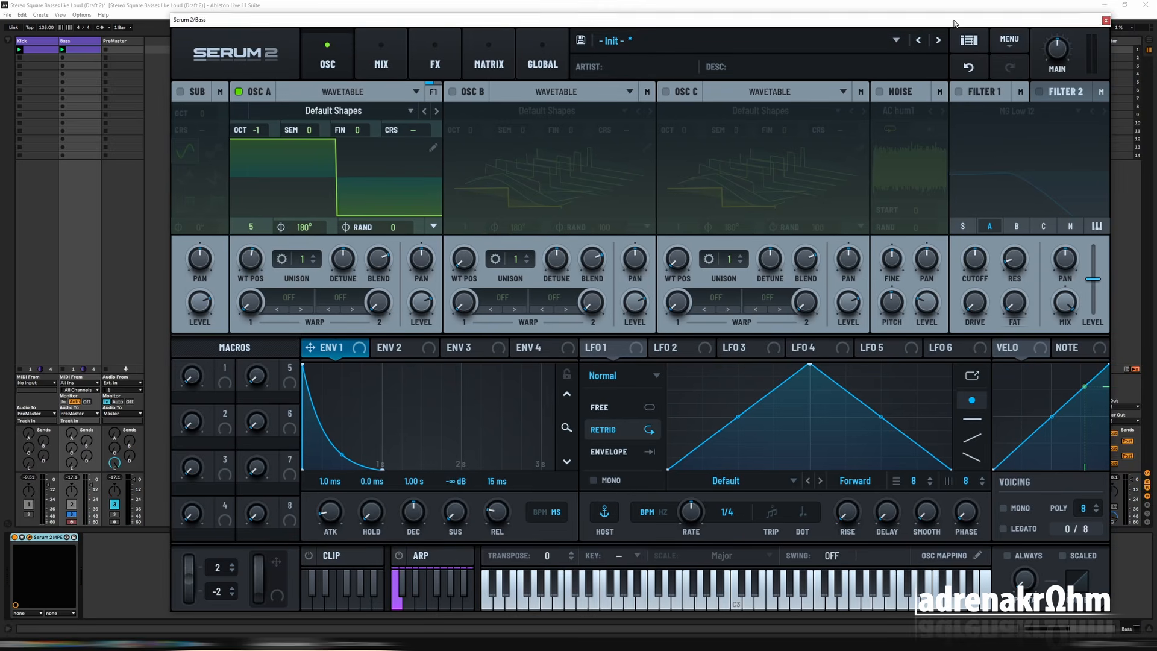
{"action": "left_click", "coordinate": [1106, 20]}
Step: Continue the bass line with three more E1 notes from beat 1.3, starting the last at 1.4 and trimming the preceding note to meet it
{"action": "double_click", "coordinate": [83, 49]}
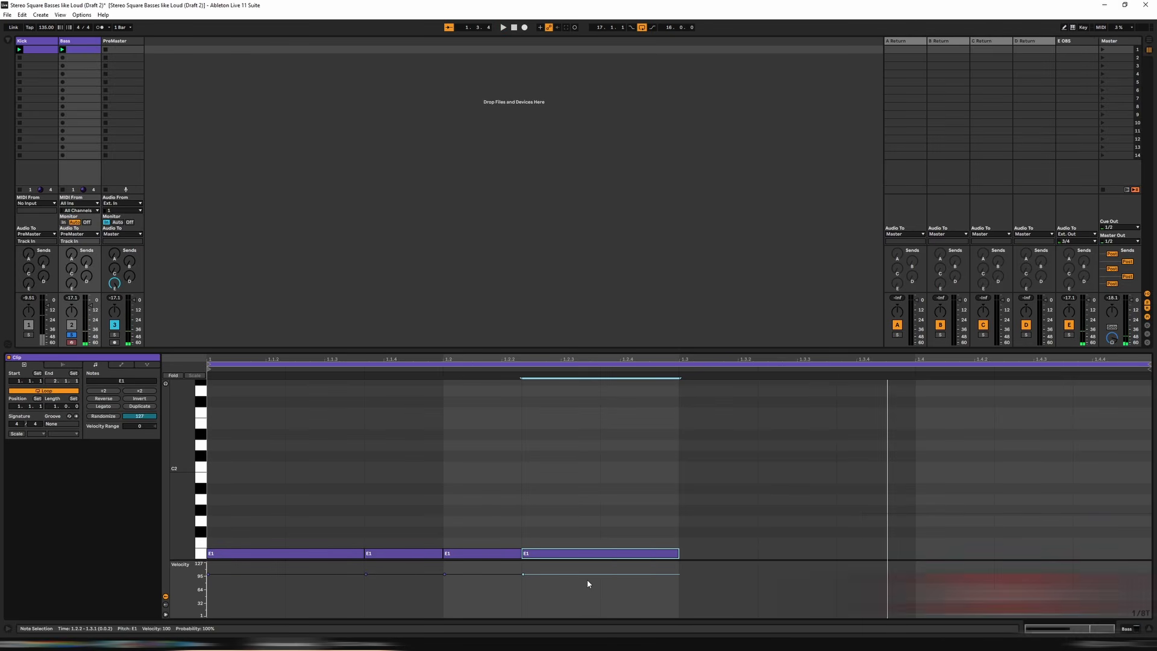
{"action": "key", "text": "ctrl+d"}
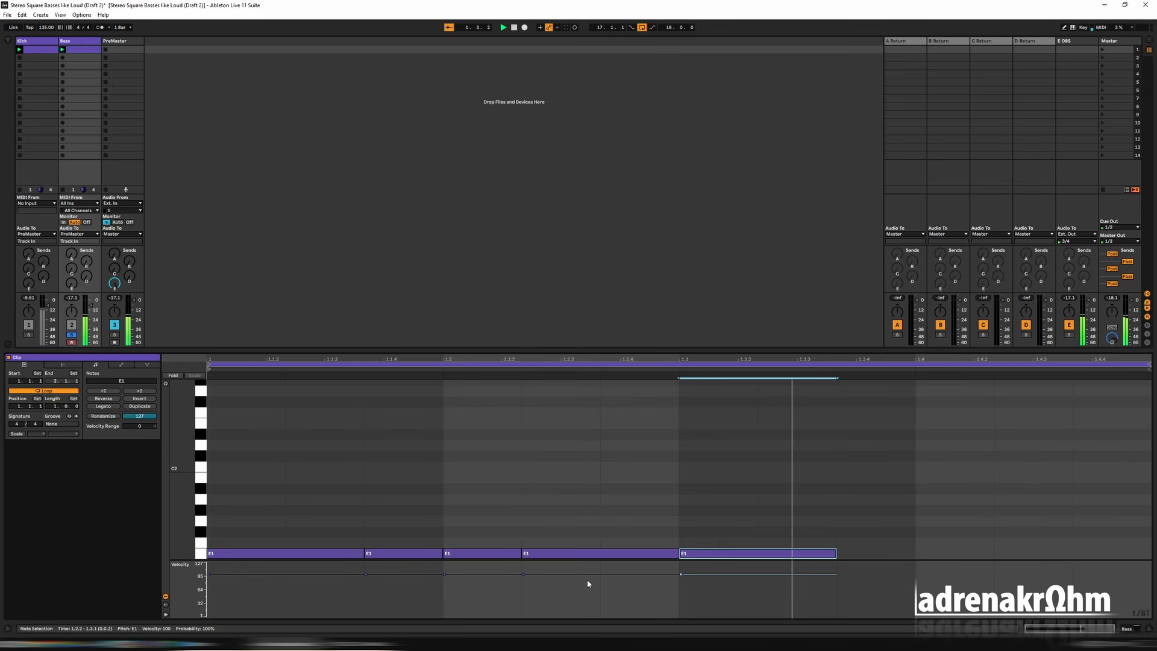
{"action": "key", "text": "ctrl+d"}
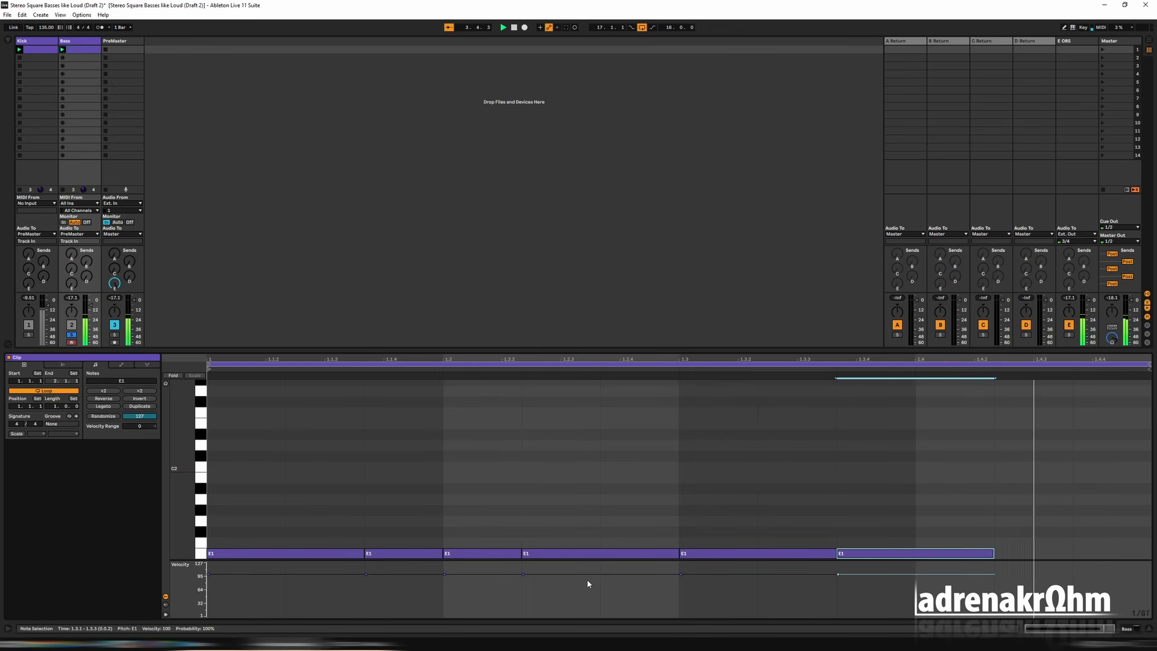
{"action": "key", "text": "ctrl+d"}
{"action": "key", "text": "Up"}
{"action": "key", "text": "Left"}
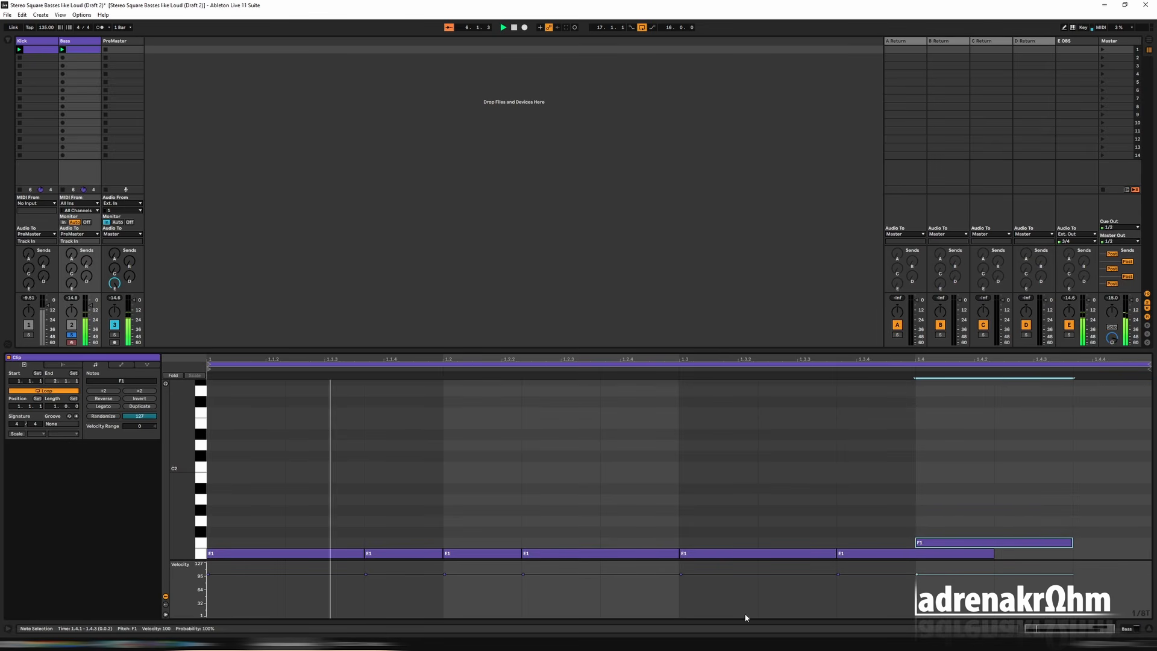
{"action": "left_click_drag", "start_coordinate": [993, 553], "coordinate": [915, 553]}
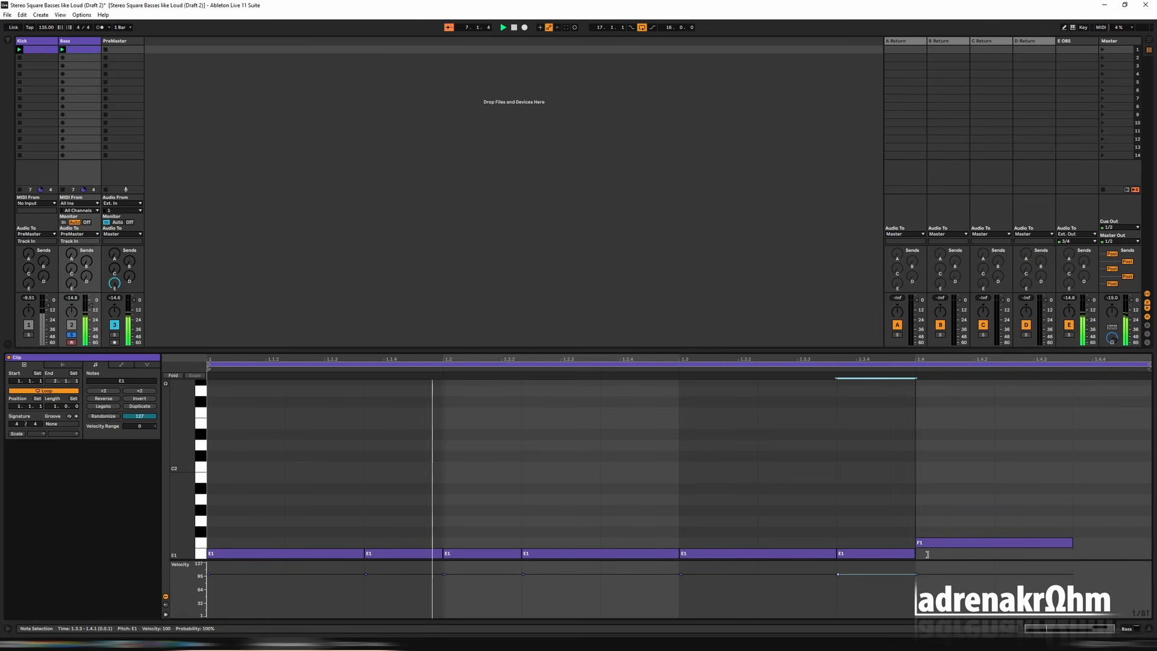
{"action": "key", "text": "Down"}
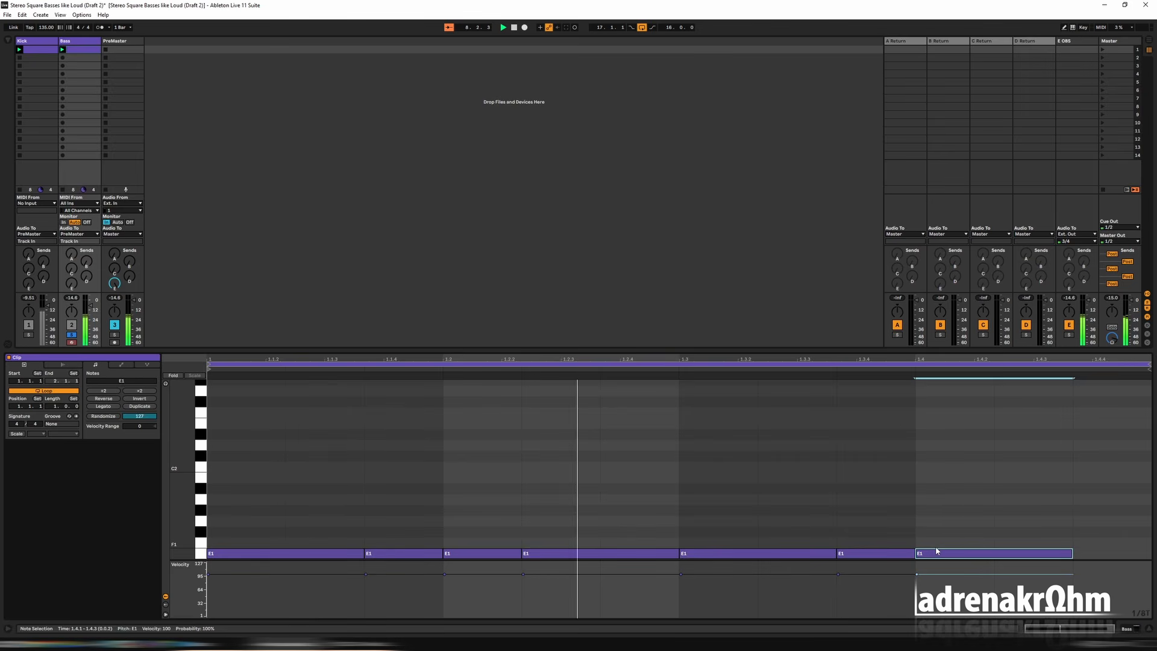
Step: Copy the short E1 note before beat 1.4 to the bar's final grid division, keeping both notes at E1
{"action": "left_click", "coordinate": [900, 553]}
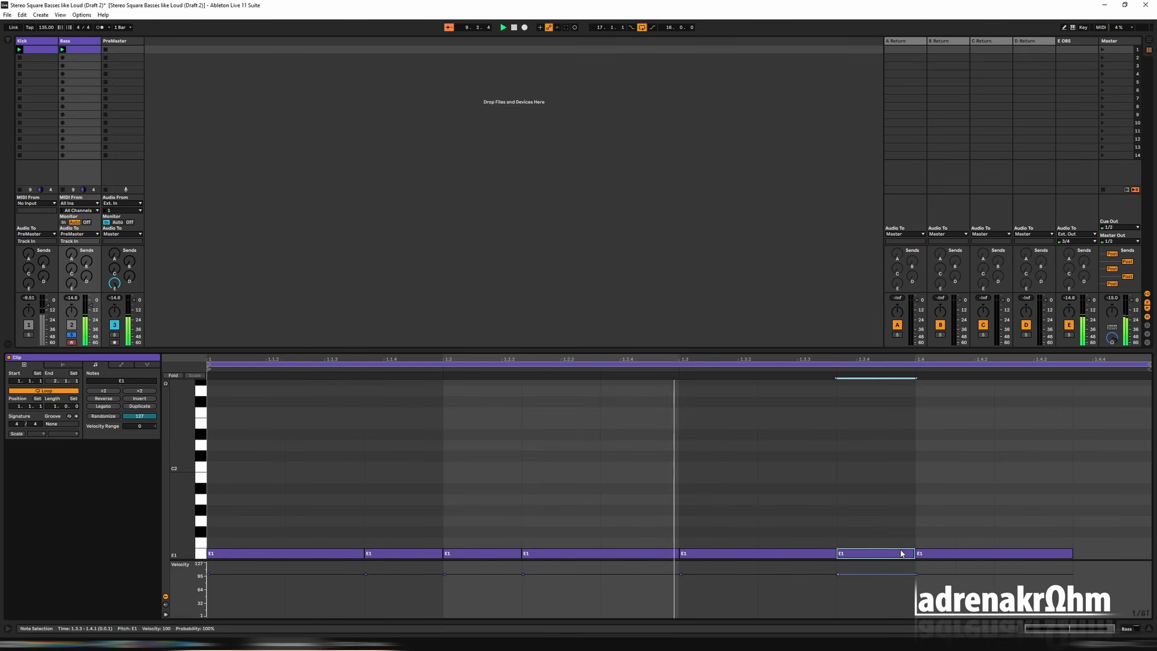
{"action": "key", "text": "Up"}
{"action": "key", "text": "ctrl+d"}
{"action": "key", "text": "Right"}
{"action": "key", "text": "Right"}
{"action": "key", "text": "Down"}
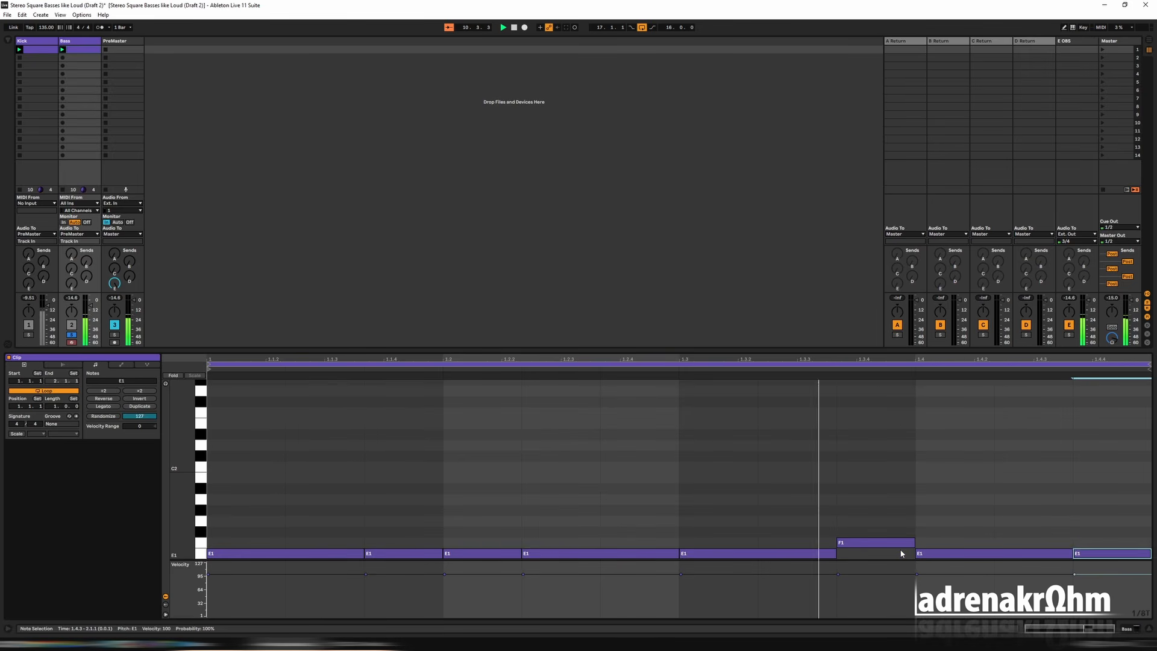
{"action": "left_click", "coordinate": [870, 542]}
{"action": "key", "text": "Down"}
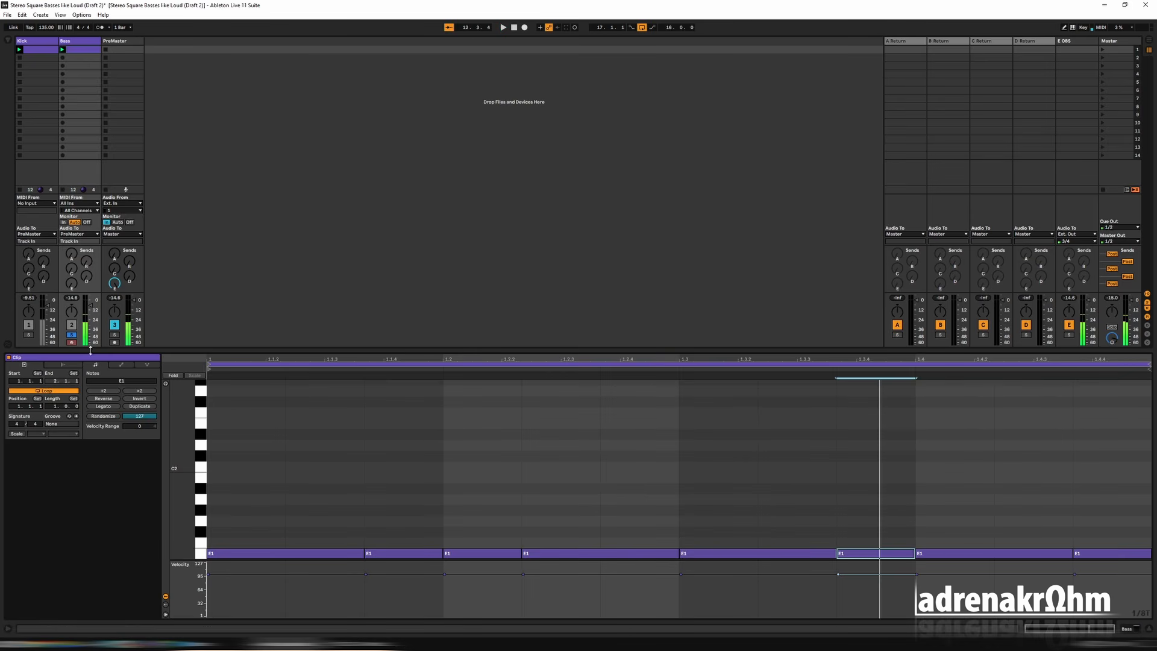
Step: Unsolo the Bass track, reset Serum's Env 1 sustain to 0.0 dB, and close the synth window
{"action": "left_click", "coordinate": [71, 335]}
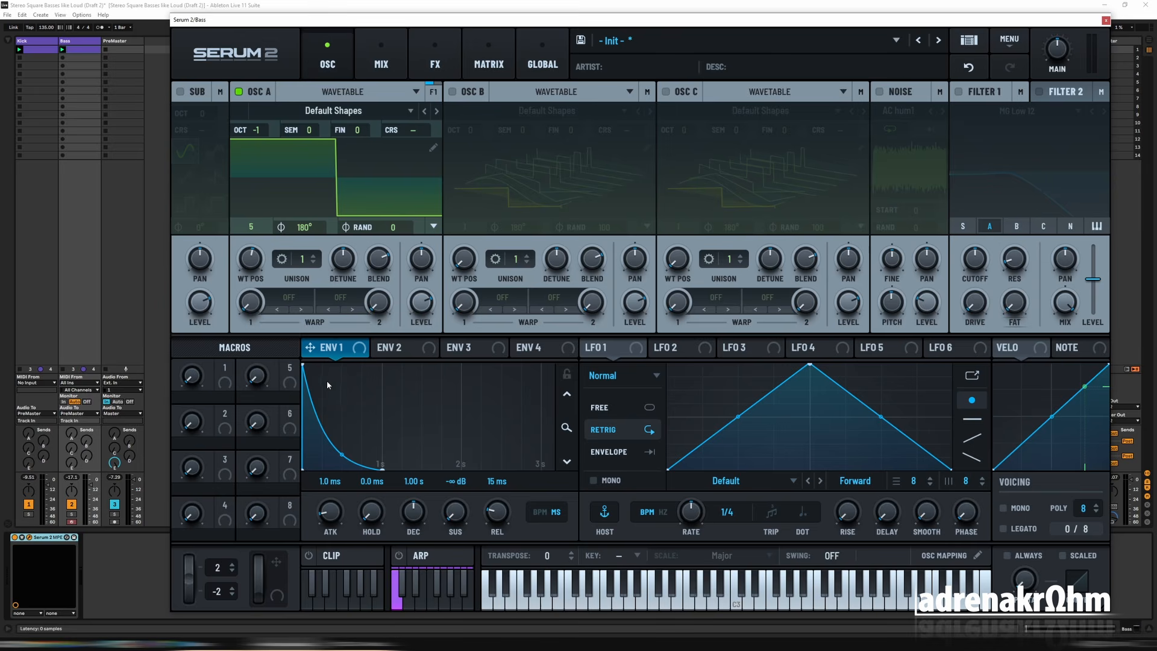
{"action": "double_click", "coordinate": [451, 515]}
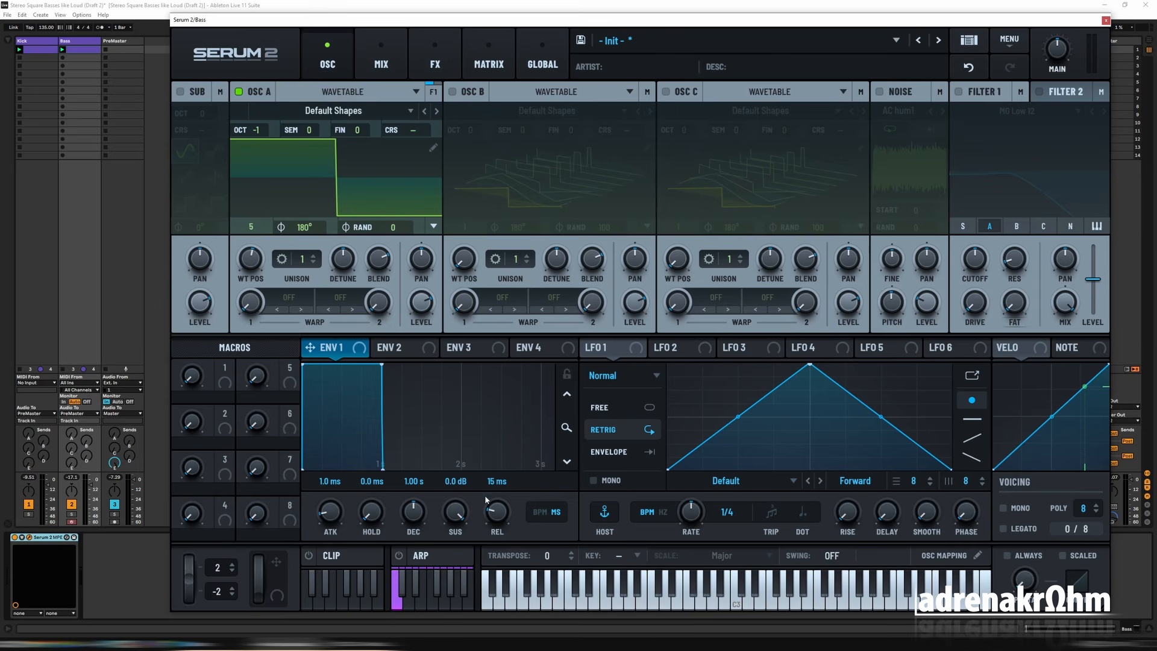
{"action": "left_click", "coordinate": [1105, 22]}
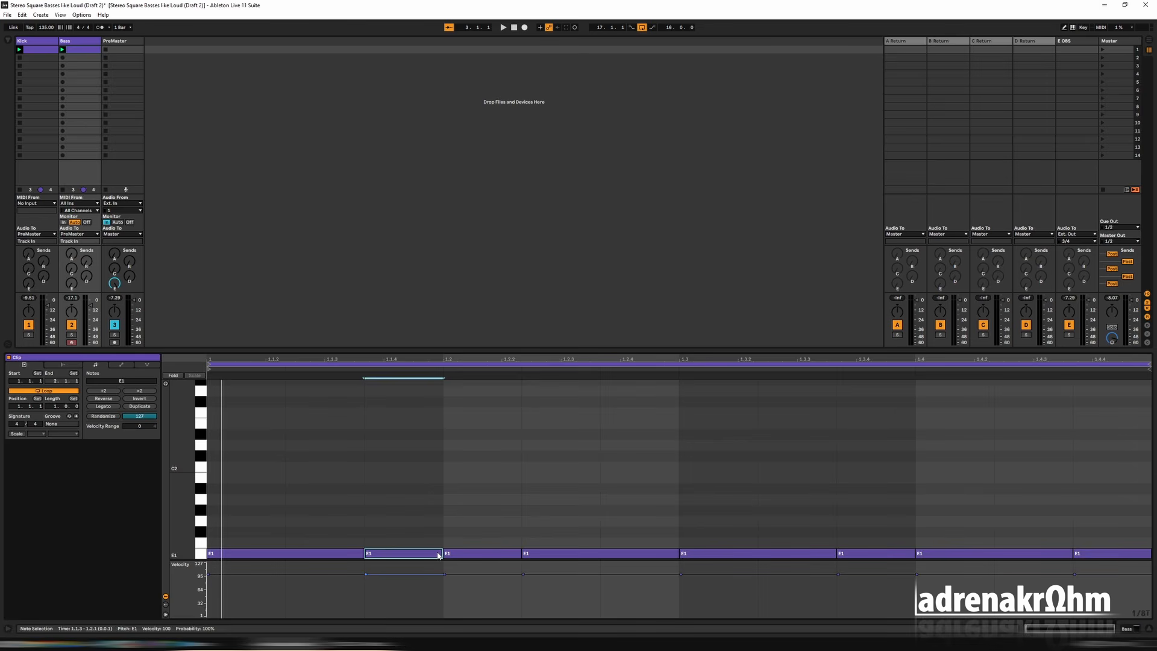
Step: Raise the short note before beat 1.2 an octave to E2 and play the loop
{"action": "key", "text": "shift+Up"}
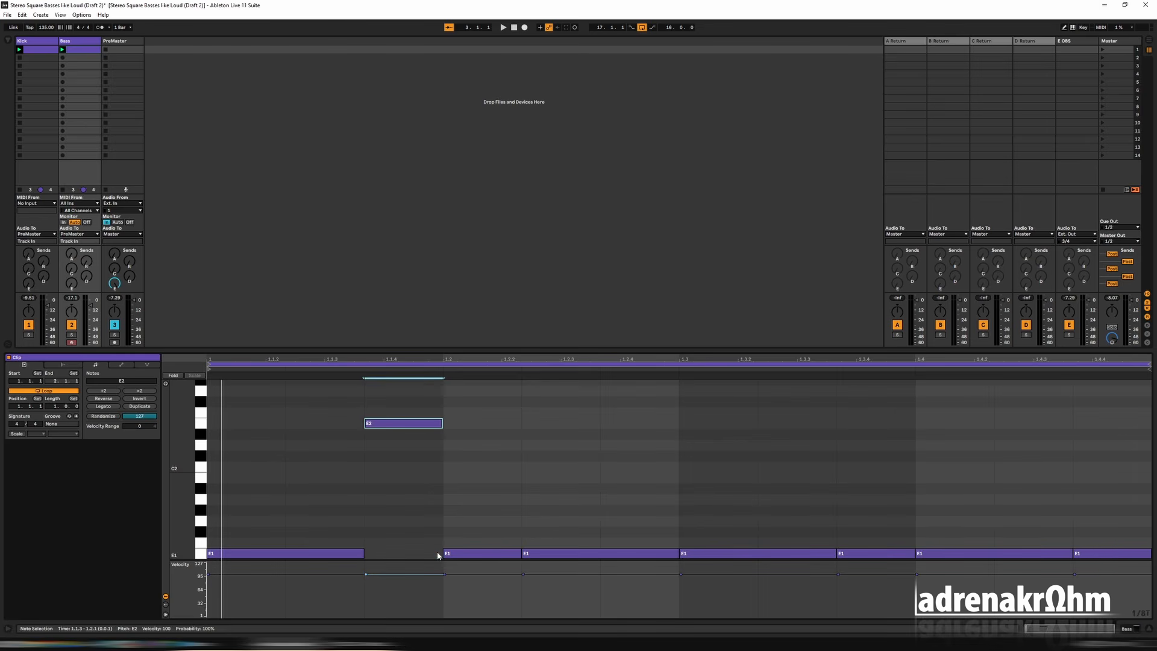
{"action": "key", "text": "space"}
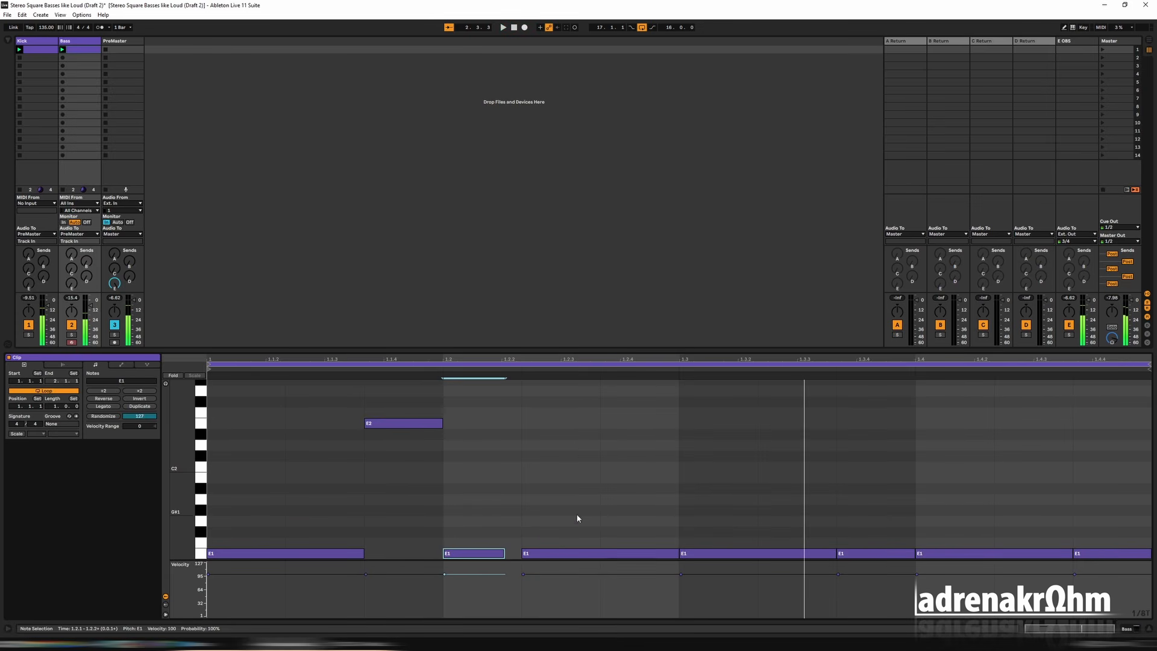
Step: Slightly shorten the long E1 notes before and after beat 1.3, and raise the note at beat 1.4 an octave to E2
{"action": "left_click_drag", "start_coordinate": [677, 553], "coordinate": [662, 553]}
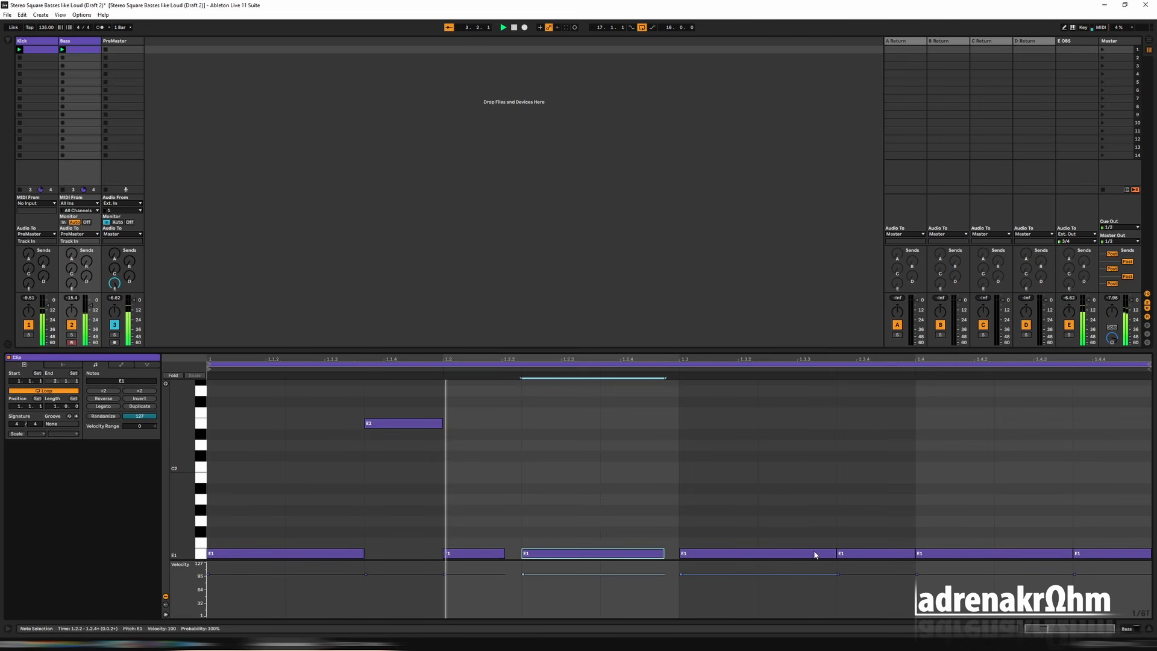
{"action": "left_click_drag", "start_coordinate": [835, 553], "coordinate": [821, 553]}
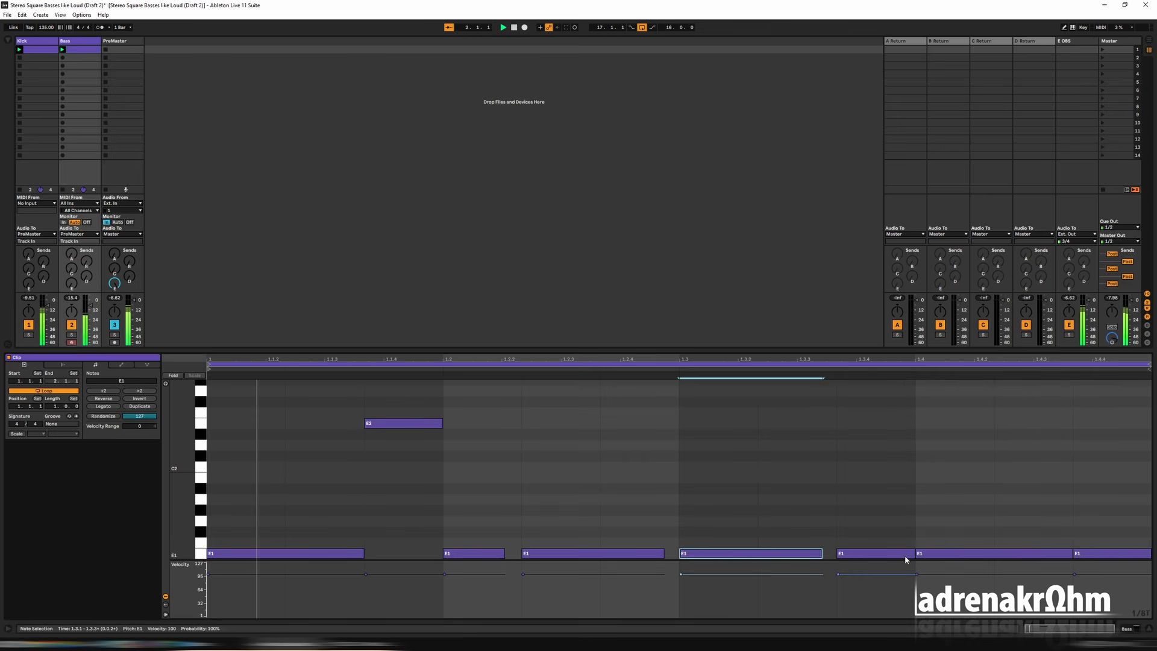
{"action": "left_click", "coordinate": [938, 559]}
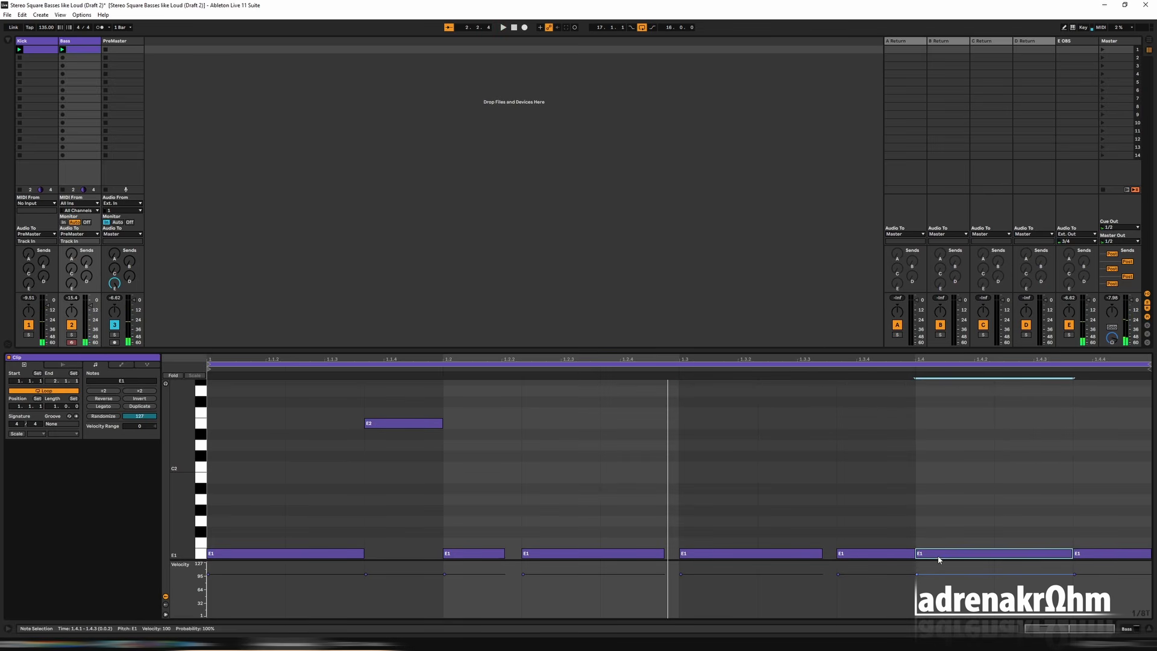
{"action": "key", "text": "shift+Up"}
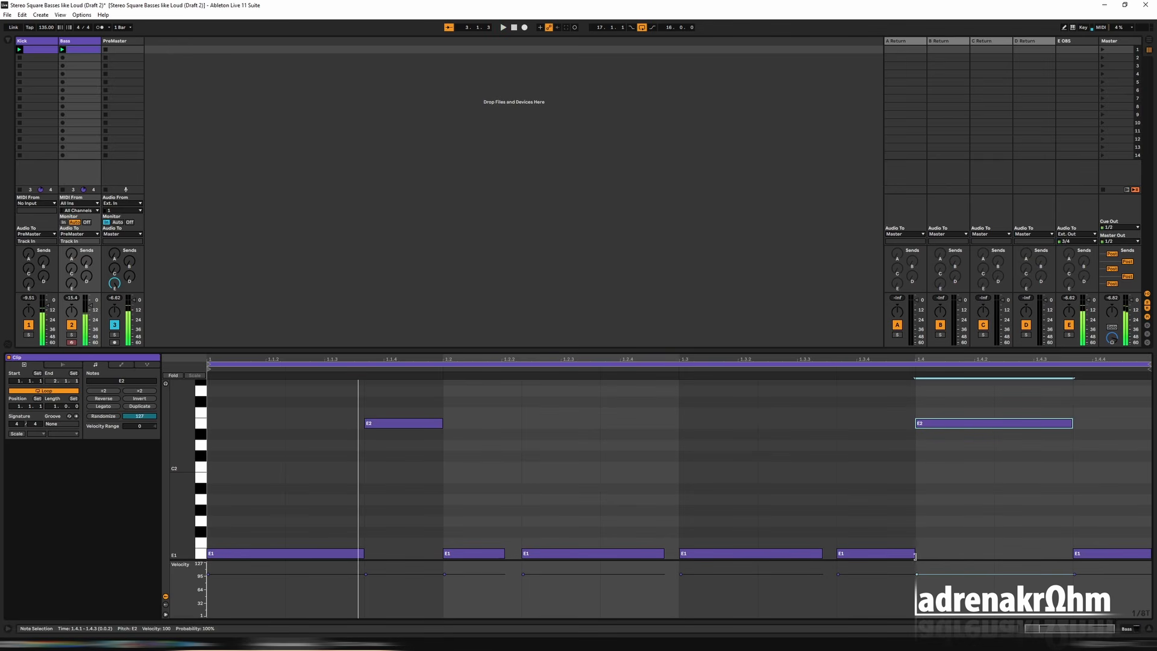
Step: Extend the E1 note before beat 1.4 and the E2 note before beat 1.2 so each overlaps the following note
{"action": "left_click_drag", "start_coordinate": [915, 555], "coordinate": [953, 555]}
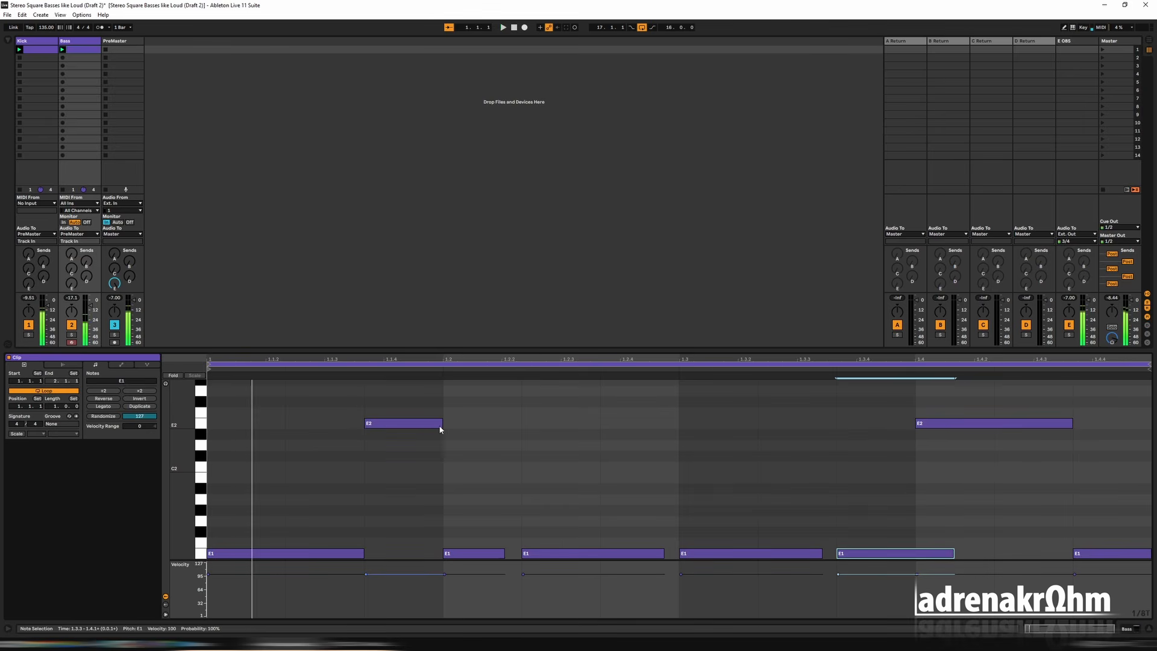
{"action": "left_click_drag", "start_coordinate": [442, 424], "coordinate": [475, 424]}
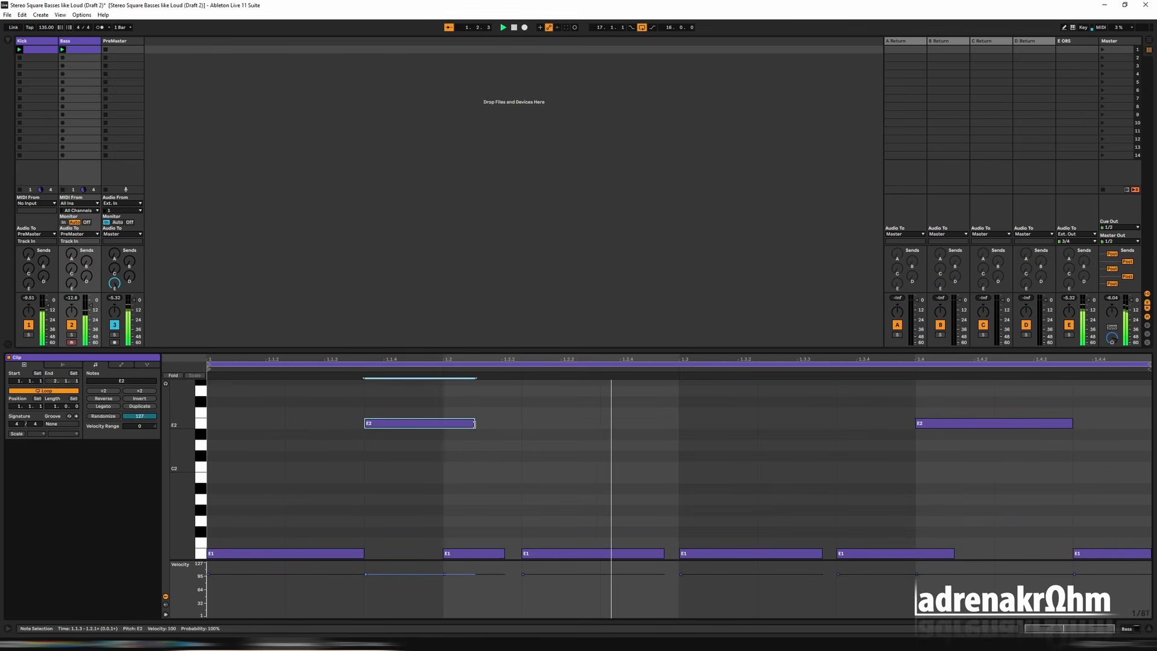
{"action": "key", "text": "space"}
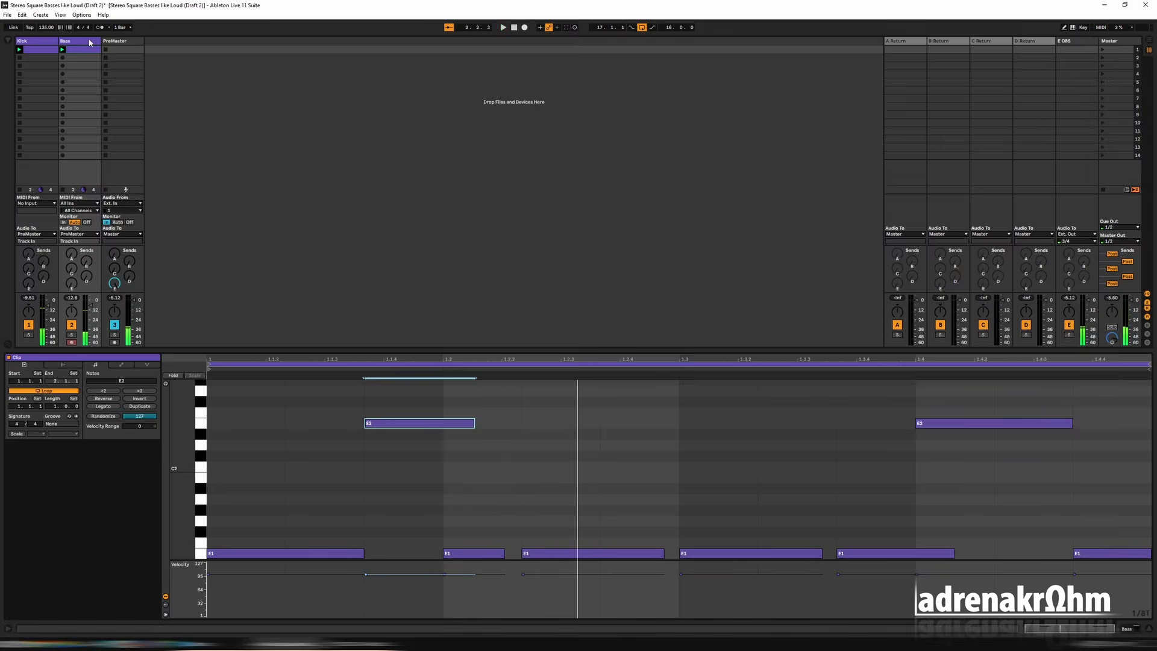
Step: Open Serum from the Bass track, slightly raise its portamento time, and set portamento to Always while auditioning the loop
{"action": "double_click", "coordinate": [89, 42]}
{"action": "left_click", "coordinate": [29, 537]}
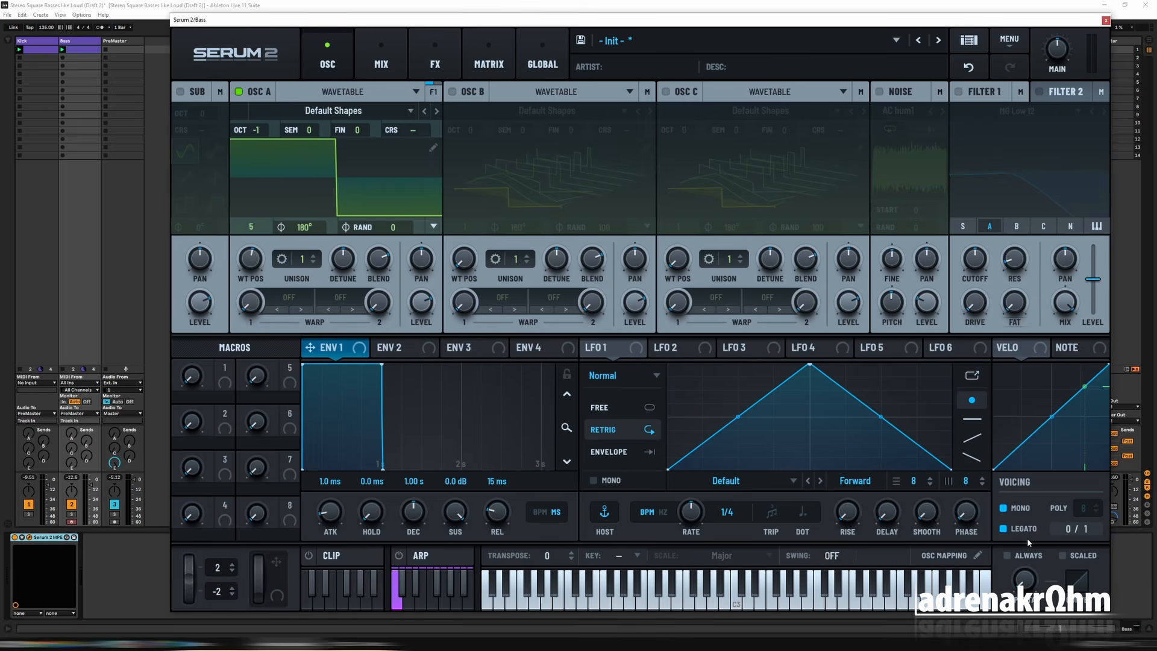
{"action": "key", "text": "space"}
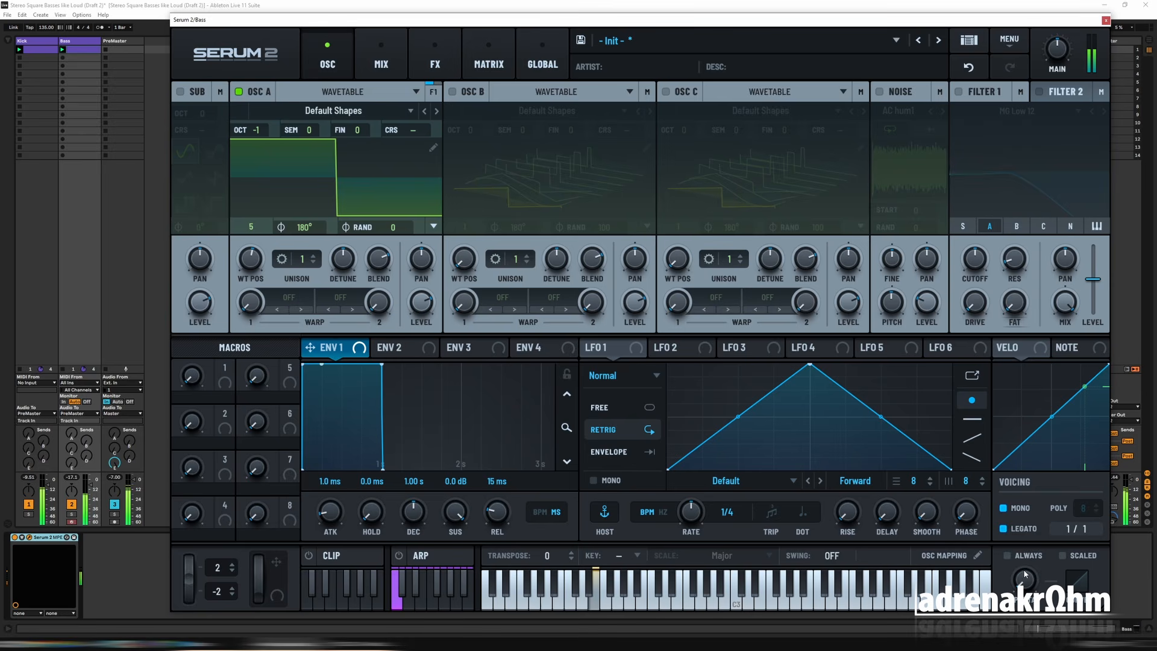
{"action": "left_click_drag", "start_coordinate": [1027, 579], "coordinate": [1028, 558]}
Step: Enable Filter 1 with the MG Low 12 type, then fine-tune its cutoff and the main level while the loop plays
{"action": "left_click", "coordinate": [958, 92]}
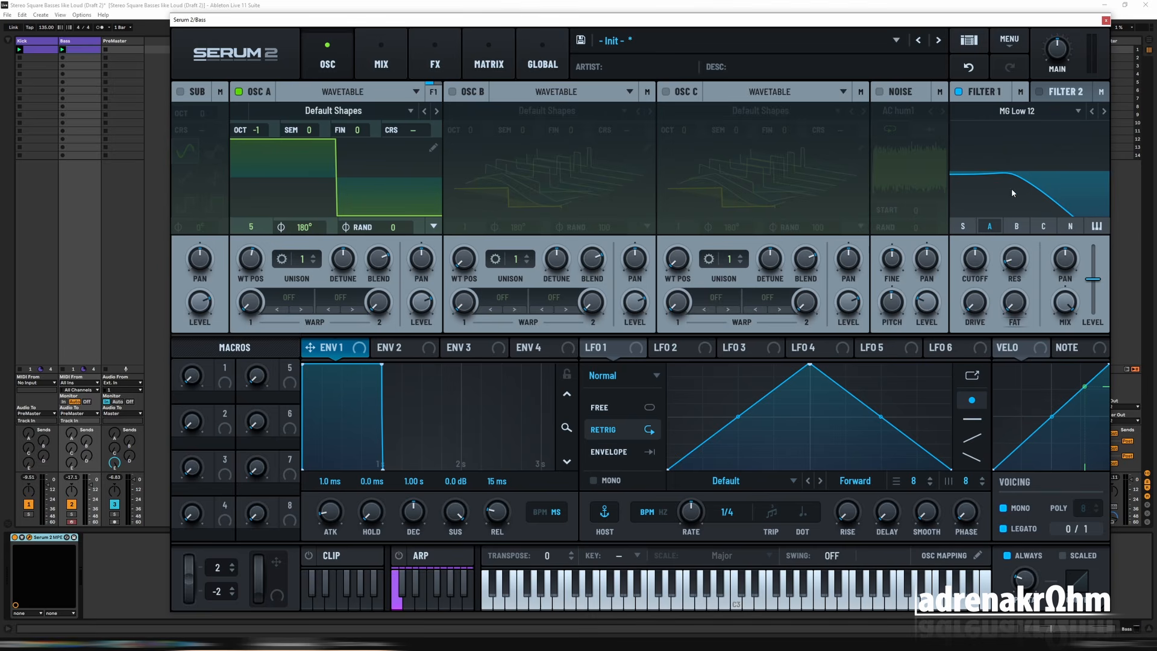
{"action": "key", "text": "space"}
{"action": "left_click_drag", "start_coordinate": [977, 264], "coordinate": [976, 277]}
{"action": "left_click_drag", "start_coordinate": [1060, 61], "coordinate": [1061, 48]}
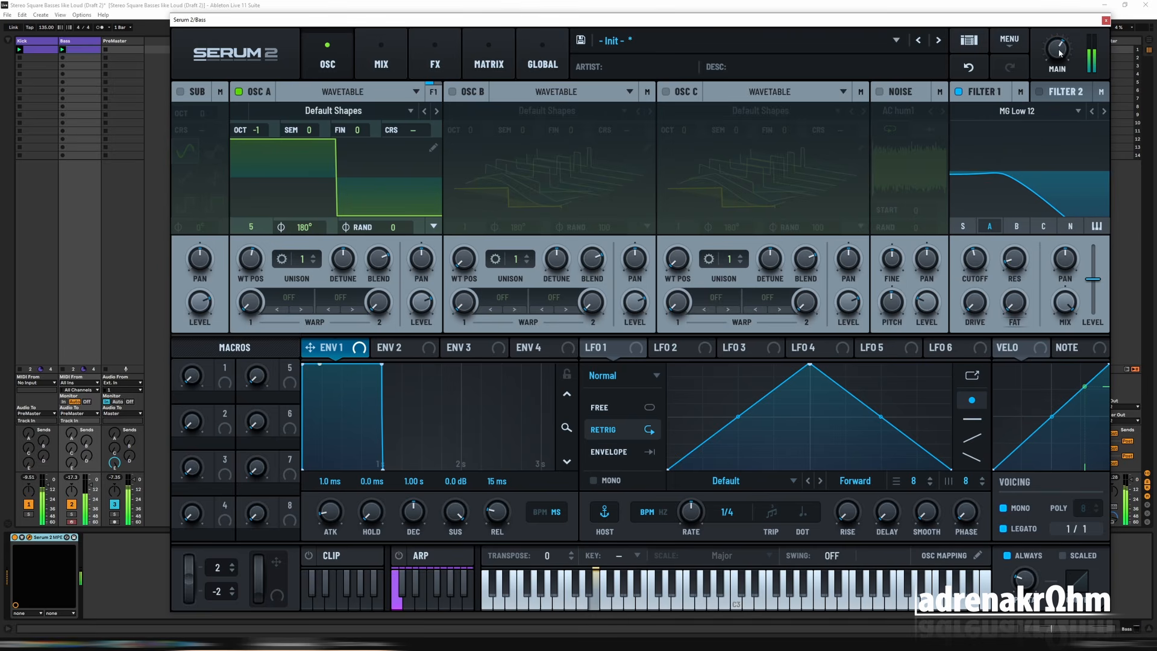
{"action": "left_click_drag", "start_coordinate": [980, 261], "coordinate": [980, 259]}
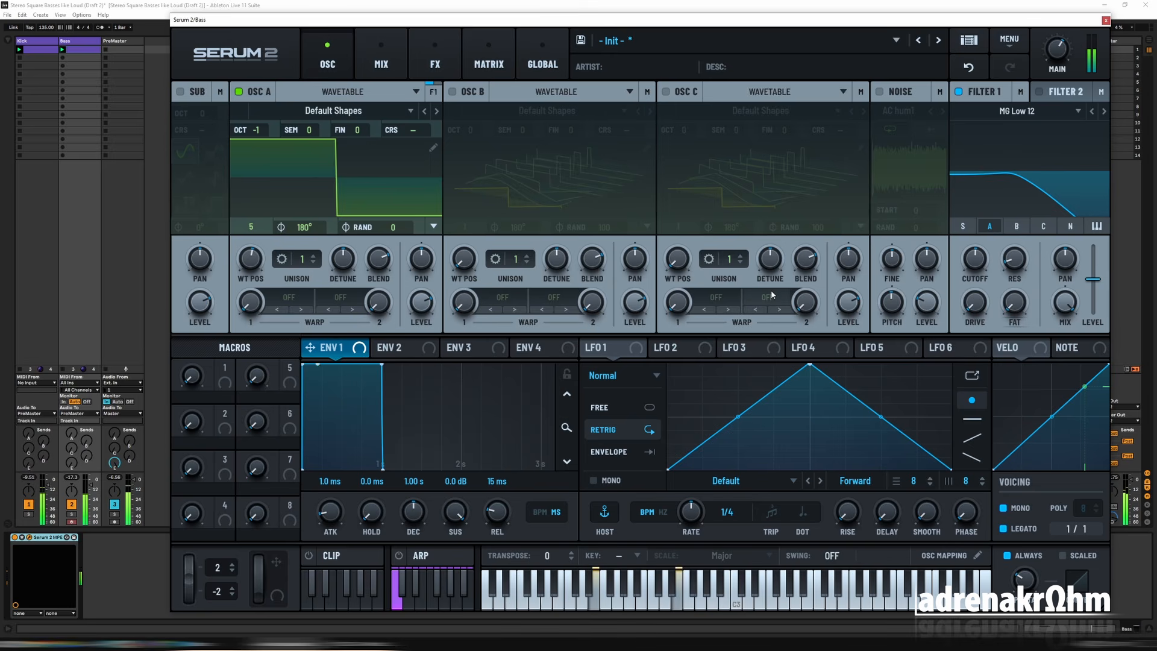
Step: Try modulating the Filter 1 cutoff with Env 2, using 1% sustain and a 658 ms decay
{"action": "left_click", "coordinate": [402, 351]}
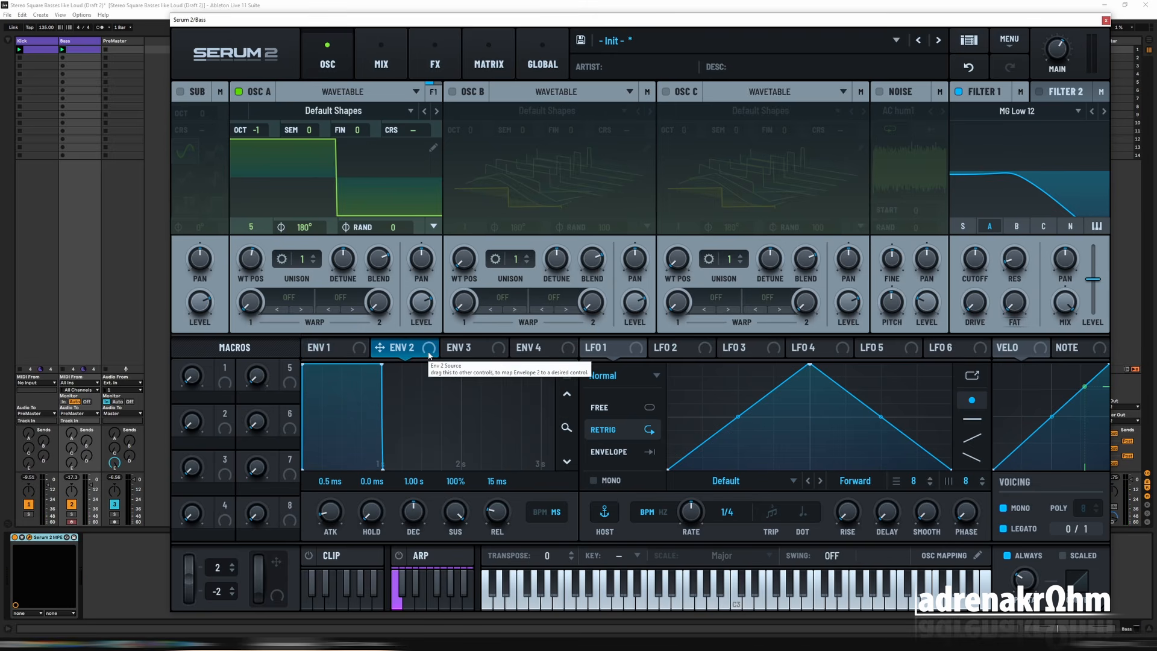
{"action": "left_click_drag", "start_coordinate": [430, 354], "coordinate": [966, 262]}
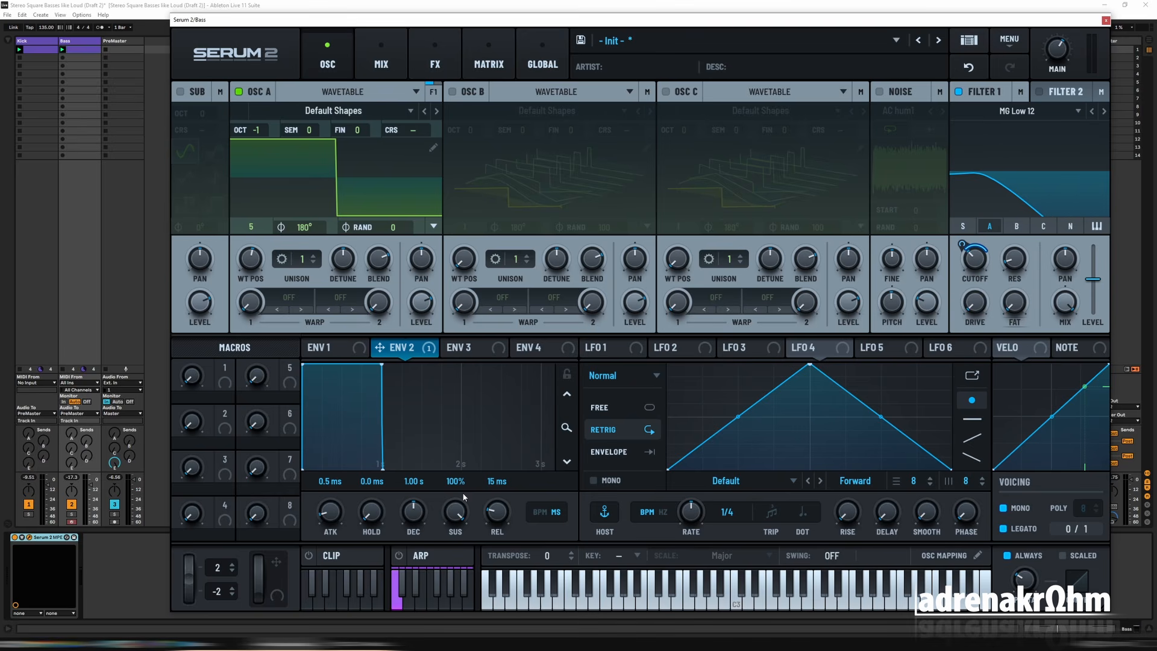
{"action": "left_click_drag", "start_coordinate": [463, 533], "coordinate": [460, 595]}
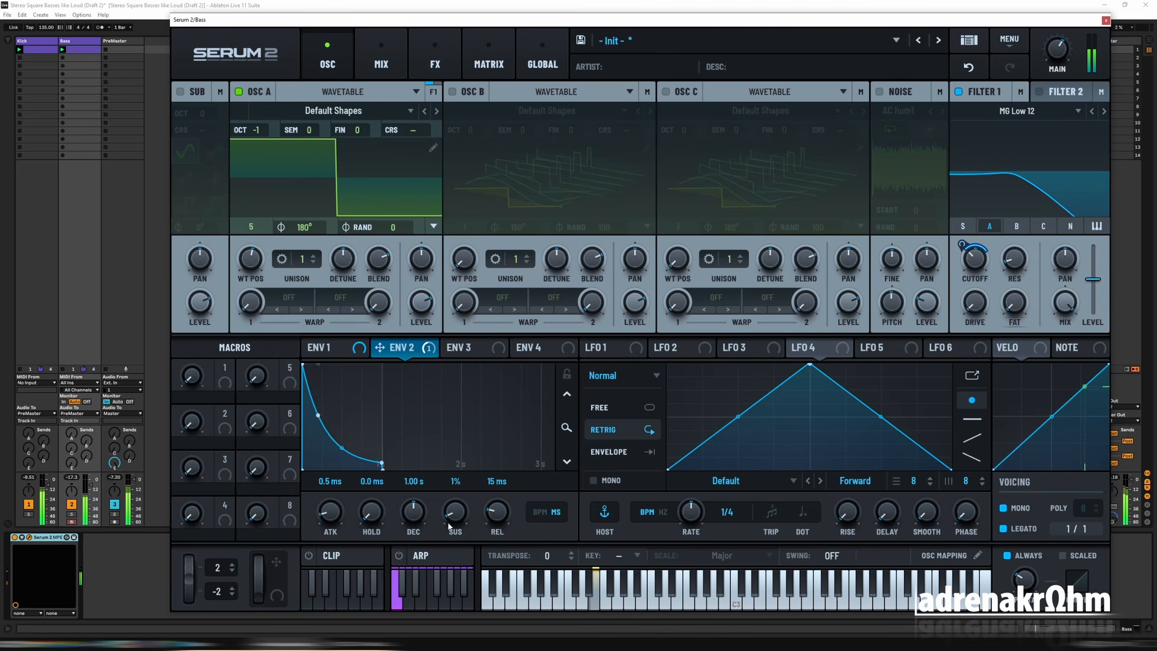
{"action": "left_click_drag", "start_coordinate": [414, 522], "coordinate": [417, 529]}
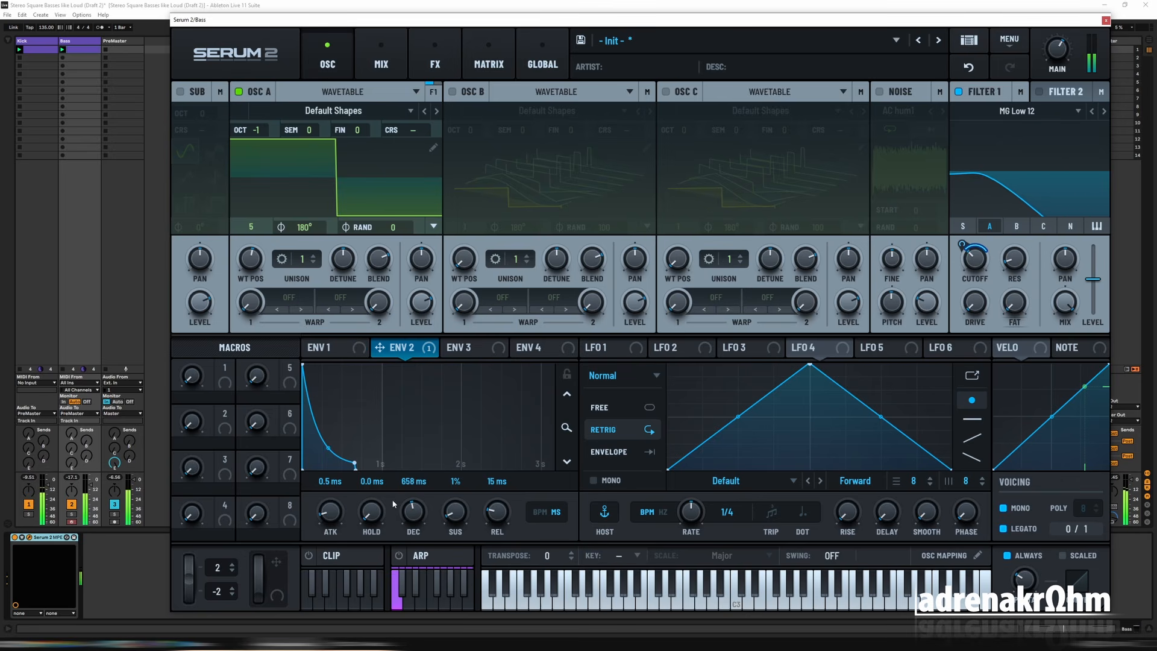
Step: Remove the Env 2 modulation from the cutoff and reset its decay to 1.00 s and sustain to 100%
{"action": "double_click", "coordinate": [414, 512]}
{"action": "right_click", "coordinate": [422, 354]}
{"action": "left_click", "coordinate": [465, 382]}
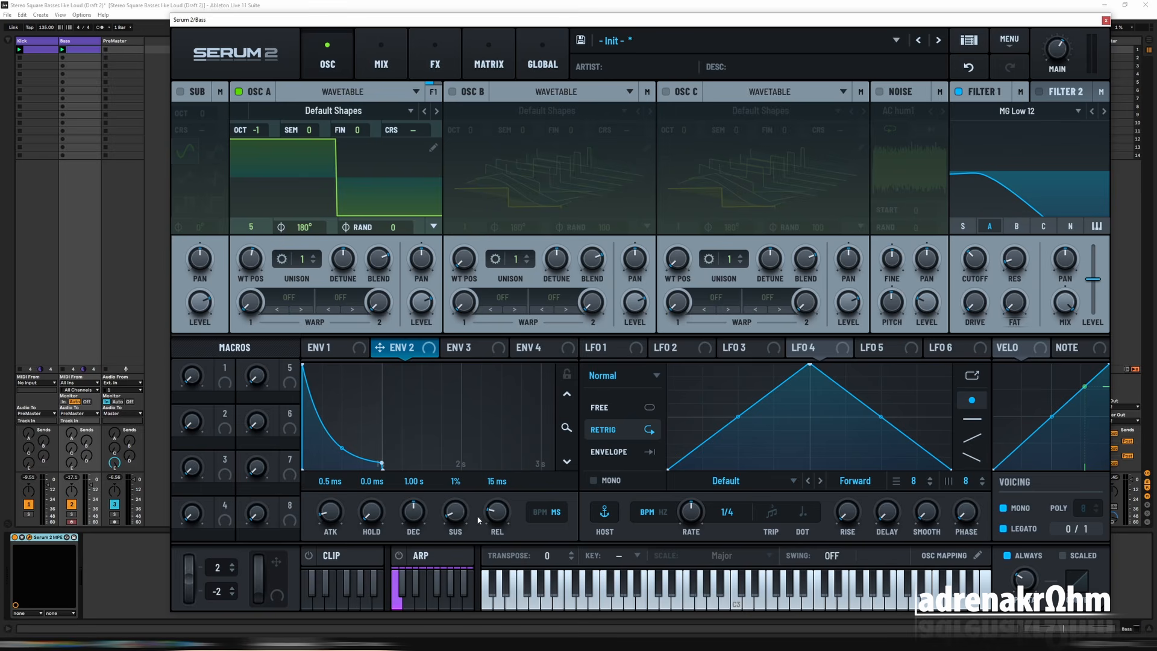
{"action": "double_click", "coordinate": [459, 515]}
Step: Raise the Filter 1 cutoff, add a small amount of drive, and turn the resonance down to its minimum
{"action": "left_click_drag", "start_coordinate": [979, 262], "coordinate": [977, 263]}
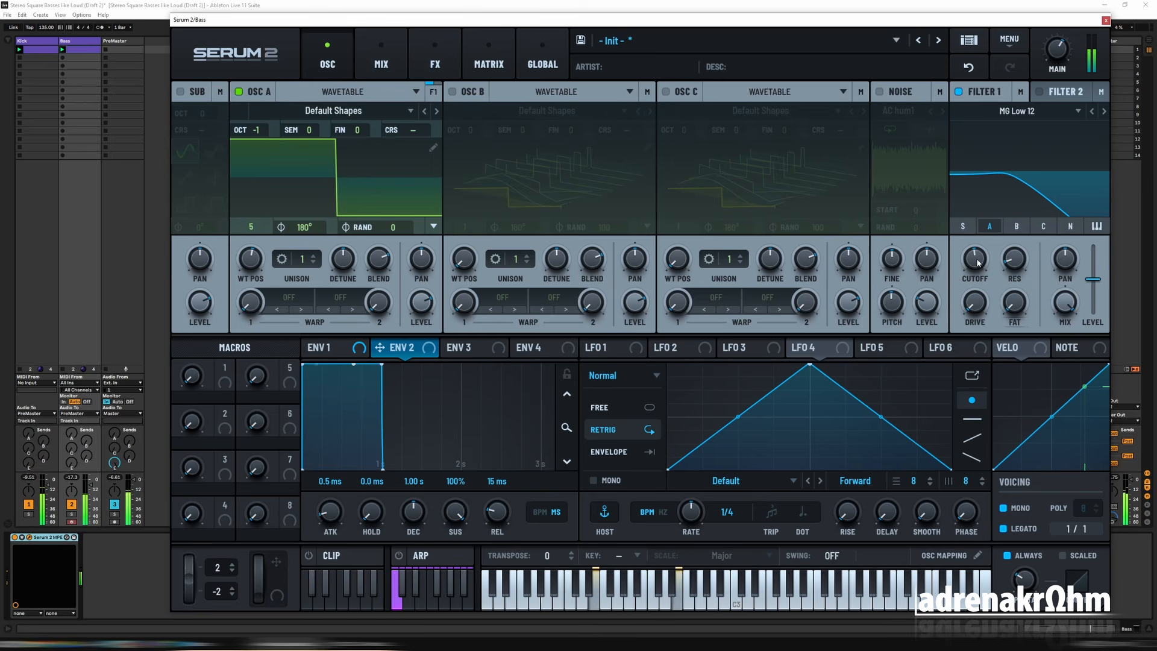
{"action": "mouse_move", "coordinate": [978, 264]}
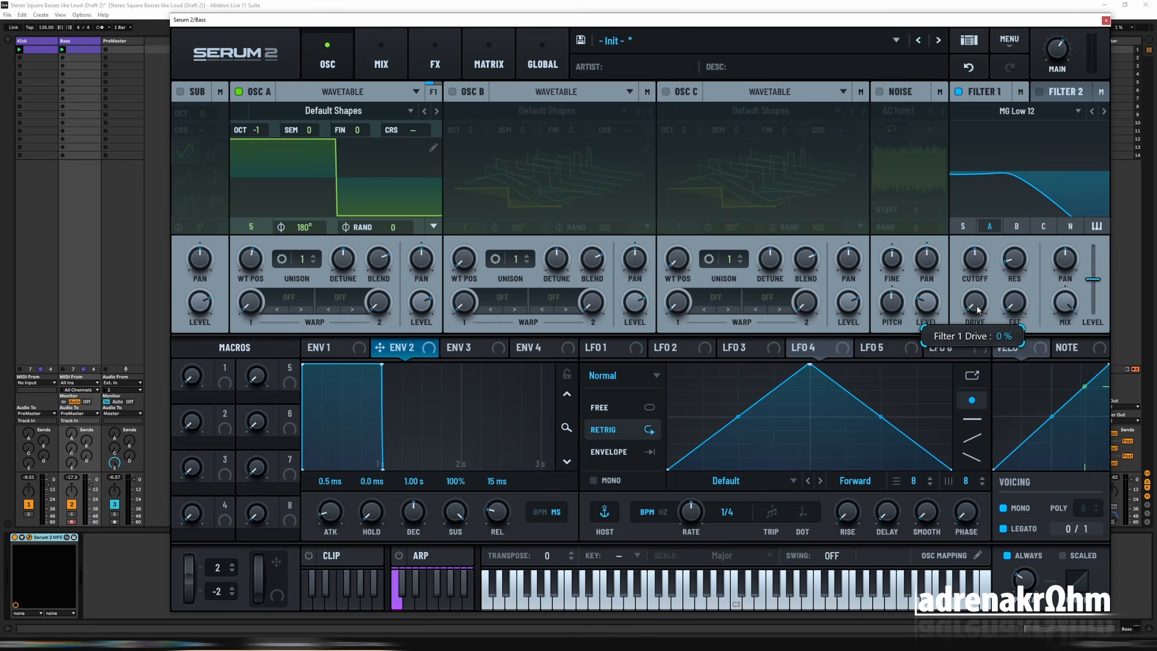
{"action": "left_click_drag", "start_coordinate": [980, 307], "coordinate": [982, 290]}
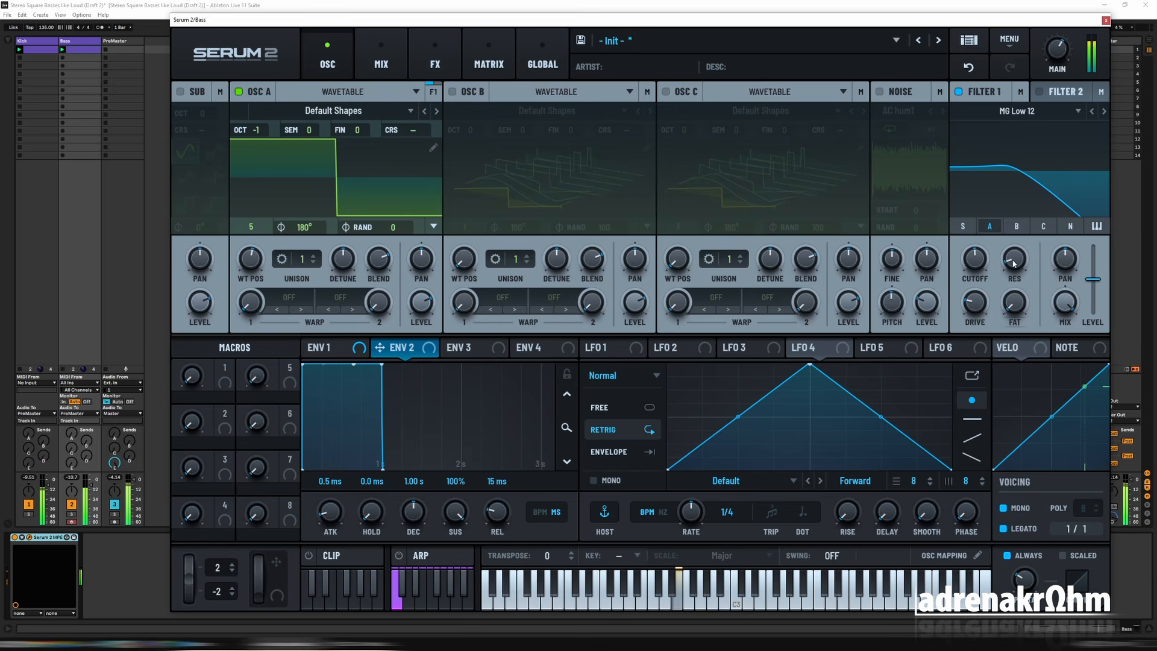
{"action": "left_click_drag", "start_coordinate": [1017, 255], "coordinate": [1024, 290]}
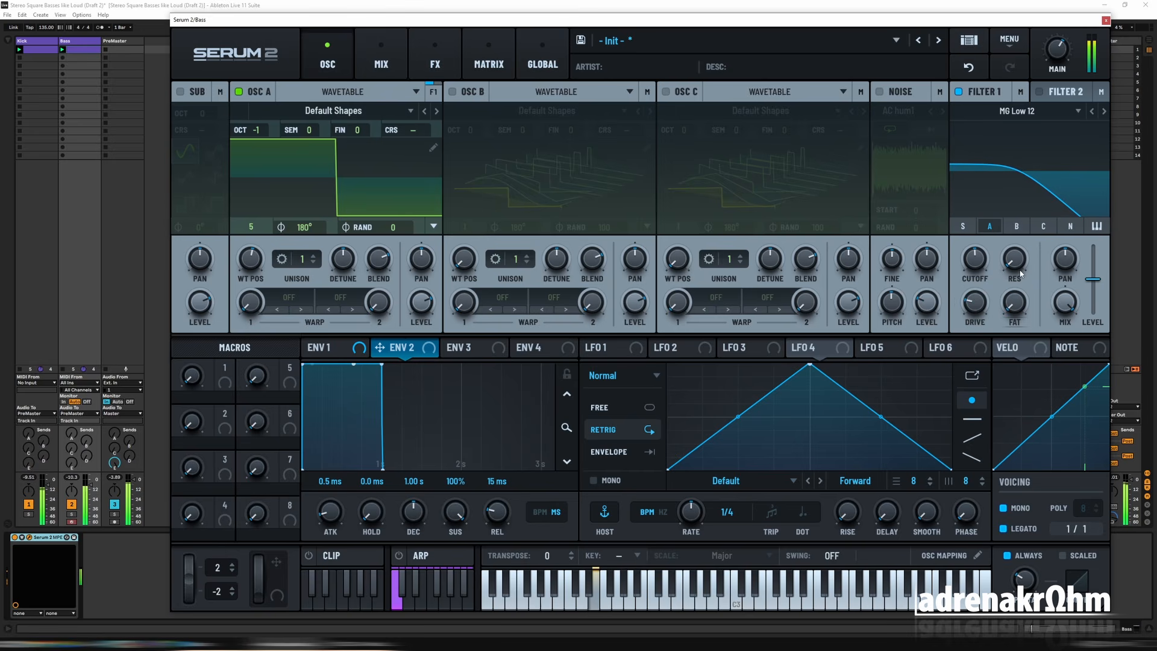
Step: Try the MG Low 24 type on Filter 1, then return to MG Low 12 and readjust the cutoff
{"action": "left_click_drag", "start_coordinate": [970, 257], "coordinate": [972, 260]}
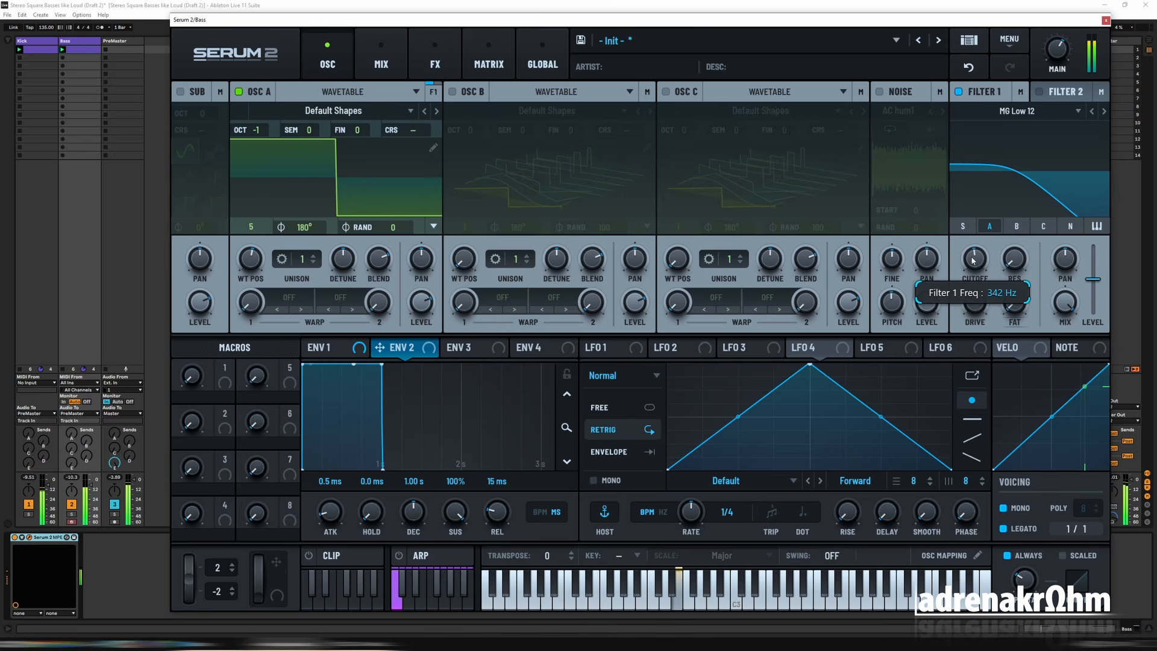
{"action": "left_click", "coordinate": [1104, 112]}
{"action": "left_click", "coordinate": [1104, 112]}
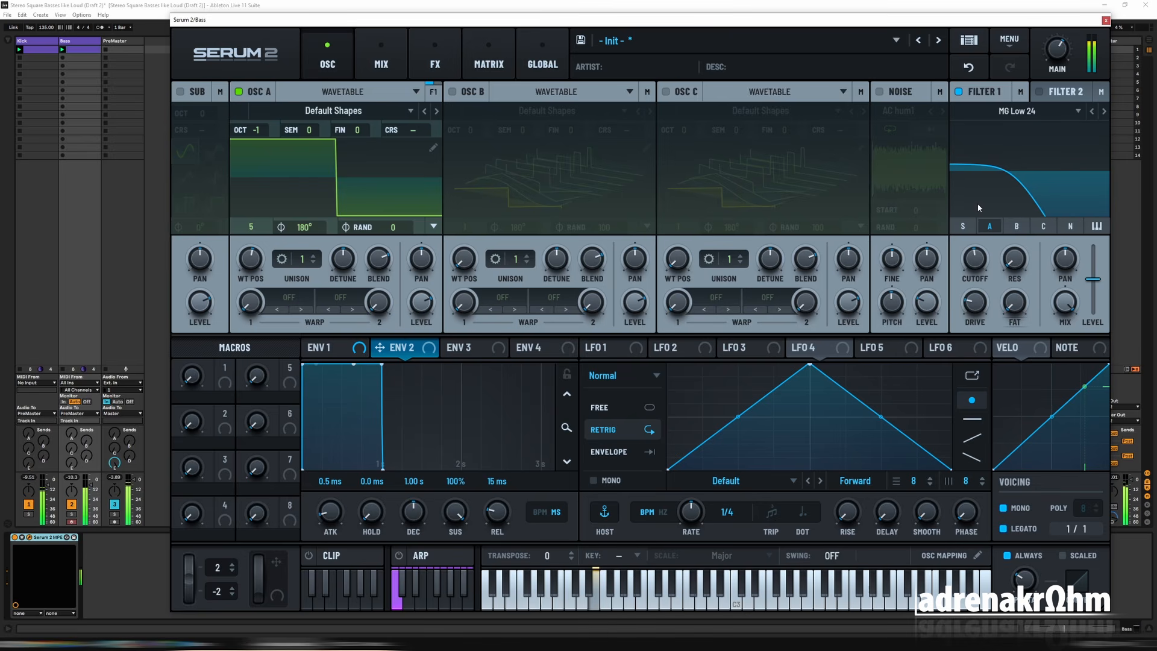
{"action": "left_click_drag", "start_coordinate": [974, 265], "coordinate": [975, 261]}
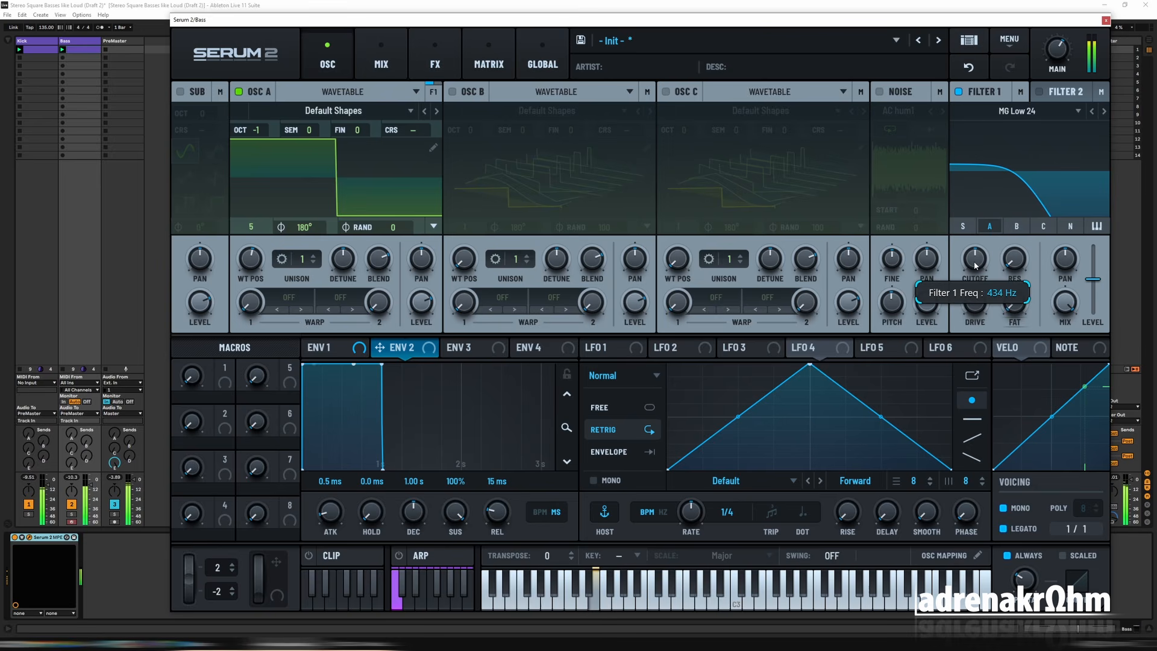
{"action": "left_click", "coordinate": [1092, 112]}
{"action": "mouse_move", "coordinate": [968, 270]}
{"action": "left_mouse_down"}
{"action": "mouse_move", "coordinate": [967, 281]}
{"action": "mouse_move", "coordinate": [978, 263]}
{"action": "left_mouse_up"}
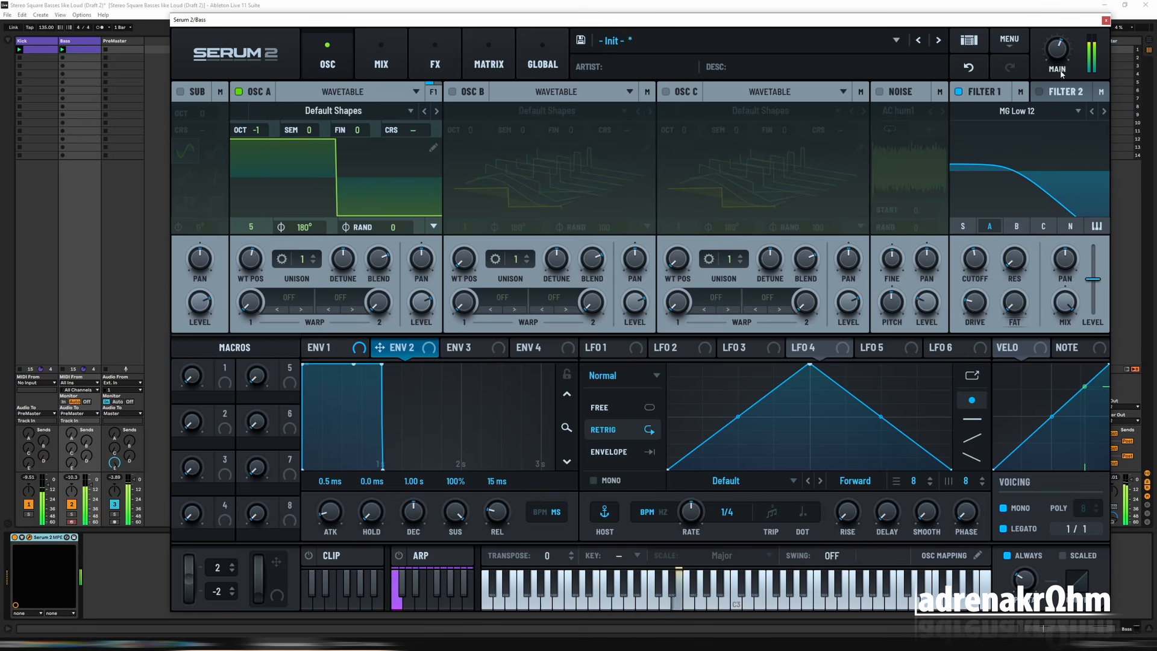
Step: Load the analog Basic_Wrd wavetable into Osc A and set its wavetable position to the square-like frame 88
{"action": "left_click", "coordinate": [365, 110]}
{"action": "mouse_move", "coordinate": [288, 147]}
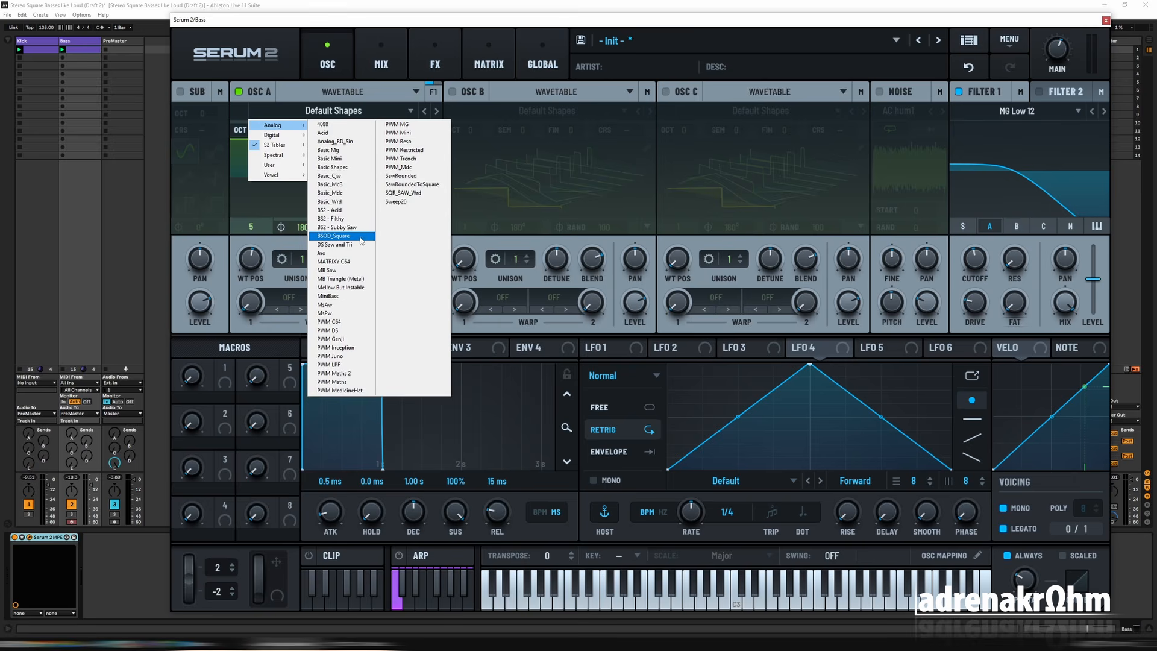
{"action": "left_click", "coordinate": [359, 201]}
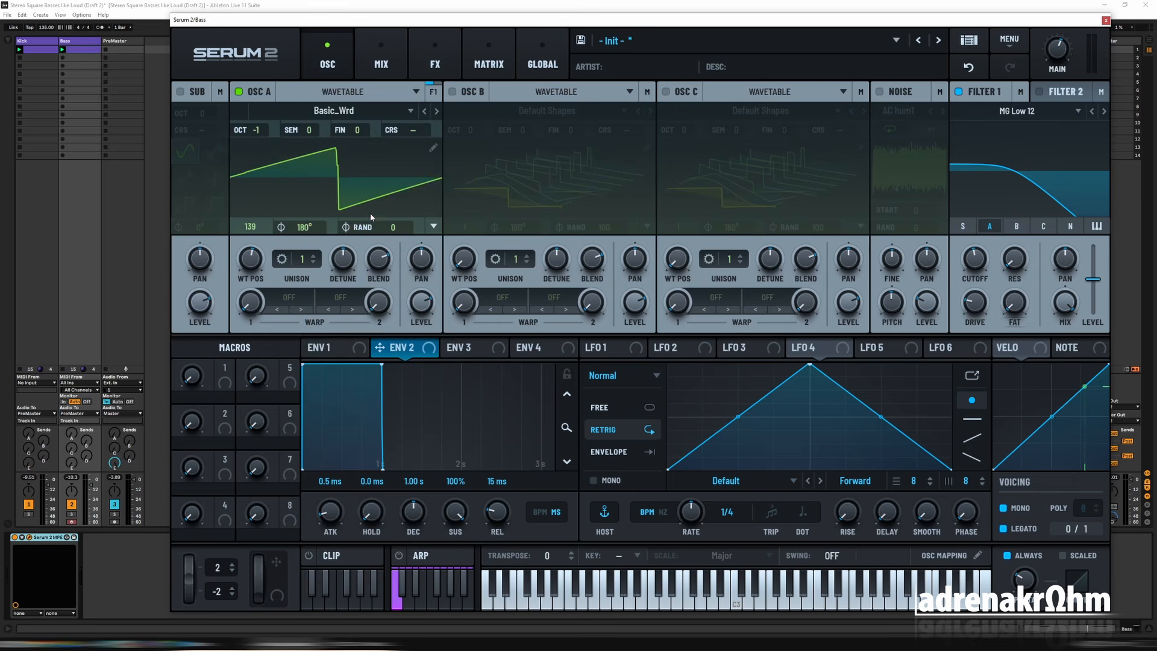
{"action": "mouse_move", "coordinate": [256, 261]}
{"action": "left_mouse_down"}
{"action": "mouse_move", "coordinate": [253, 297]}
{"action": "mouse_move", "coordinate": [253, 264]}
{"action": "left_mouse_up"}
{"action": "key", "text": "space"}
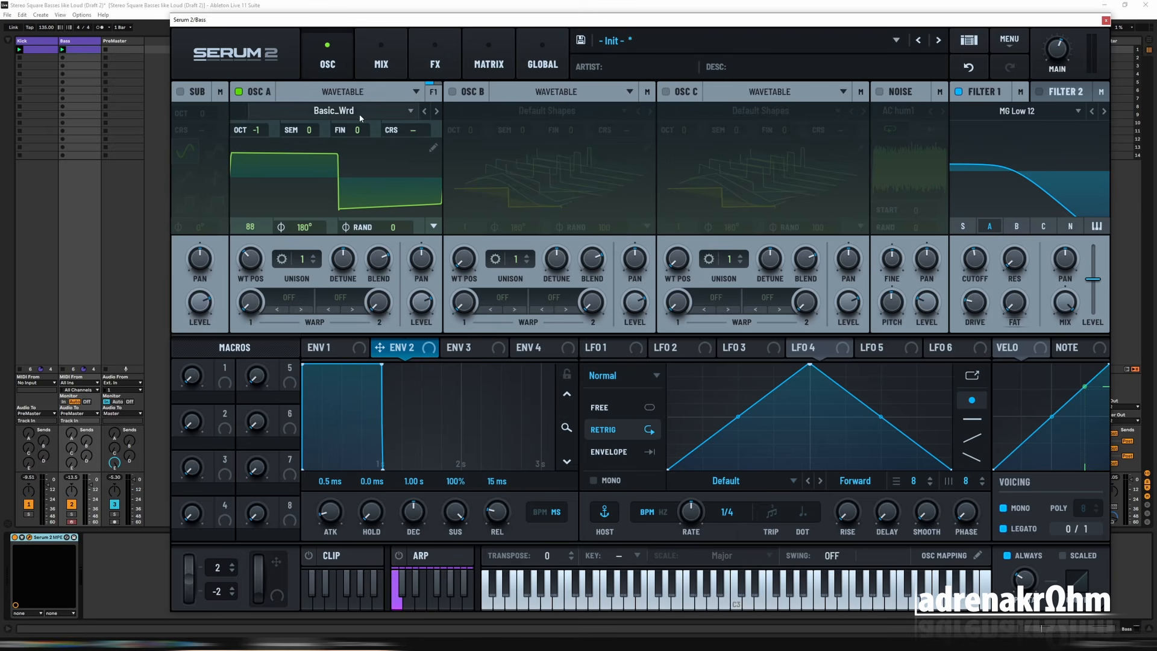
Step: Copy Osc A to Osc B, pan the two oscillators slightly apart with A at 12 L, and switch Osc B off
{"action": "right_click", "coordinate": [275, 98]}
{"action": "right_click", "coordinate": [478, 95]}
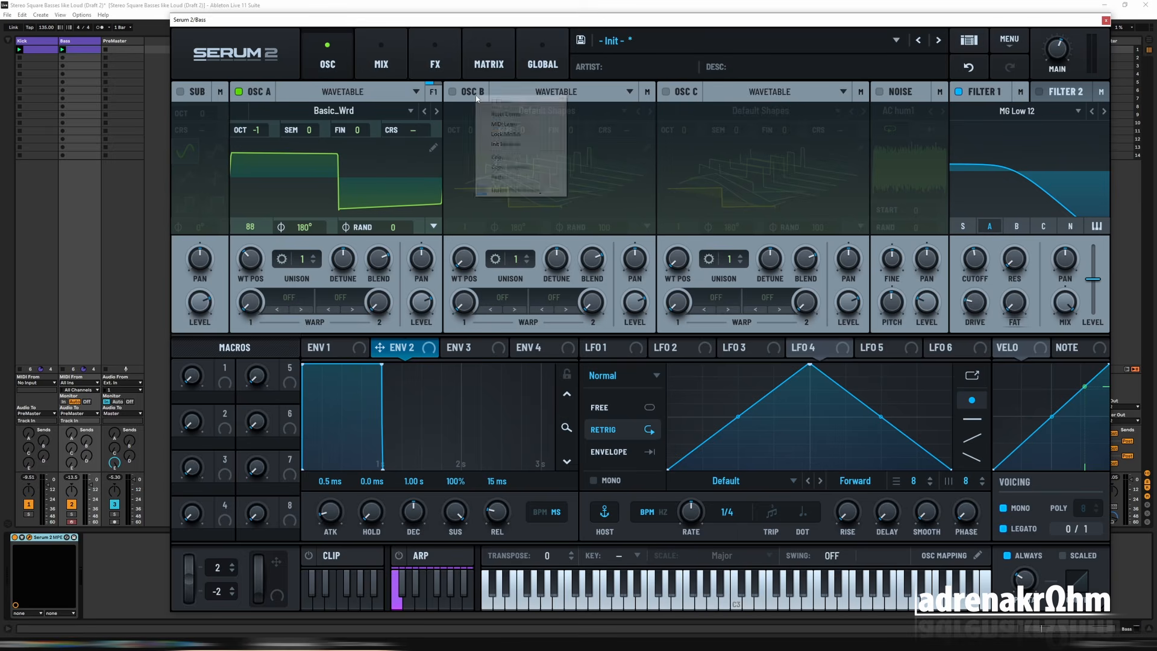
{"action": "left_click", "coordinate": [518, 177]}
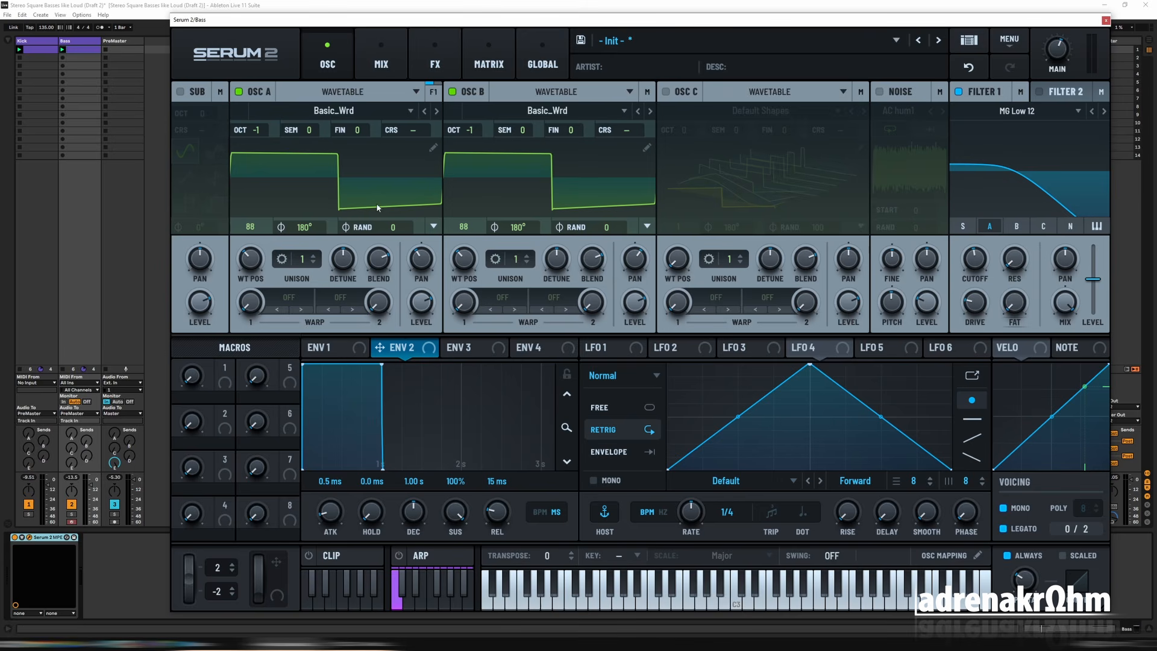
{"action": "left_click", "coordinate": [452, 93]}
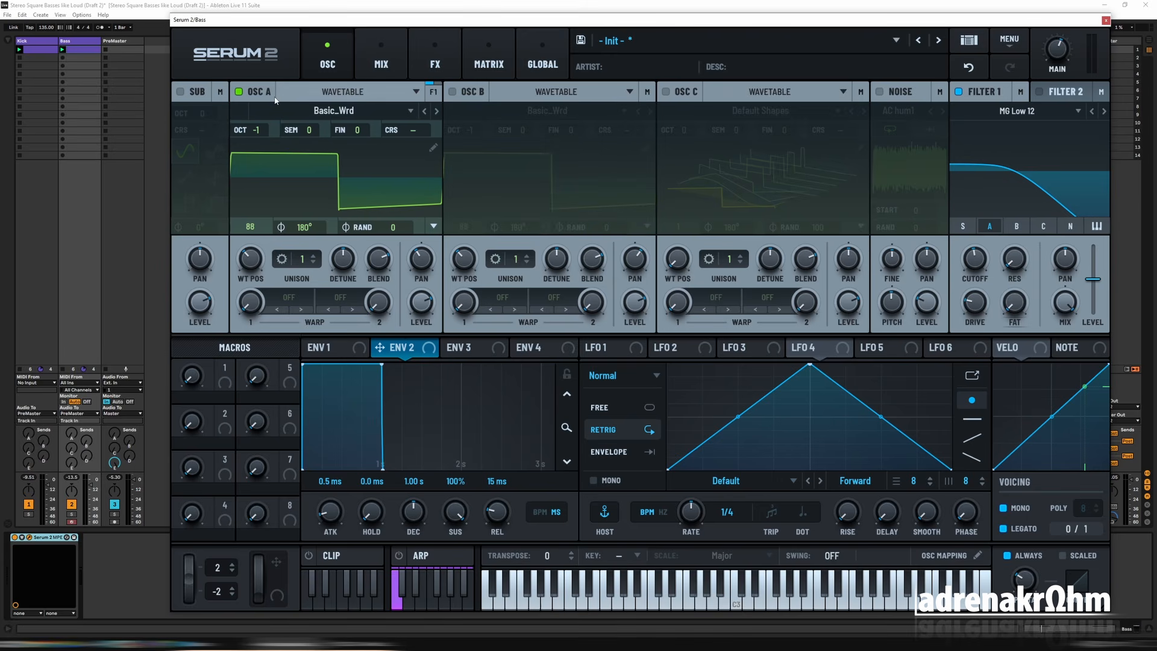
Step: Add Pro-Q 4 after Serum, arrange both plugin windows side by side, and solo the Bass track to inspect its spectrum
{"action": "left_click", "coordinate": [125, 519]}
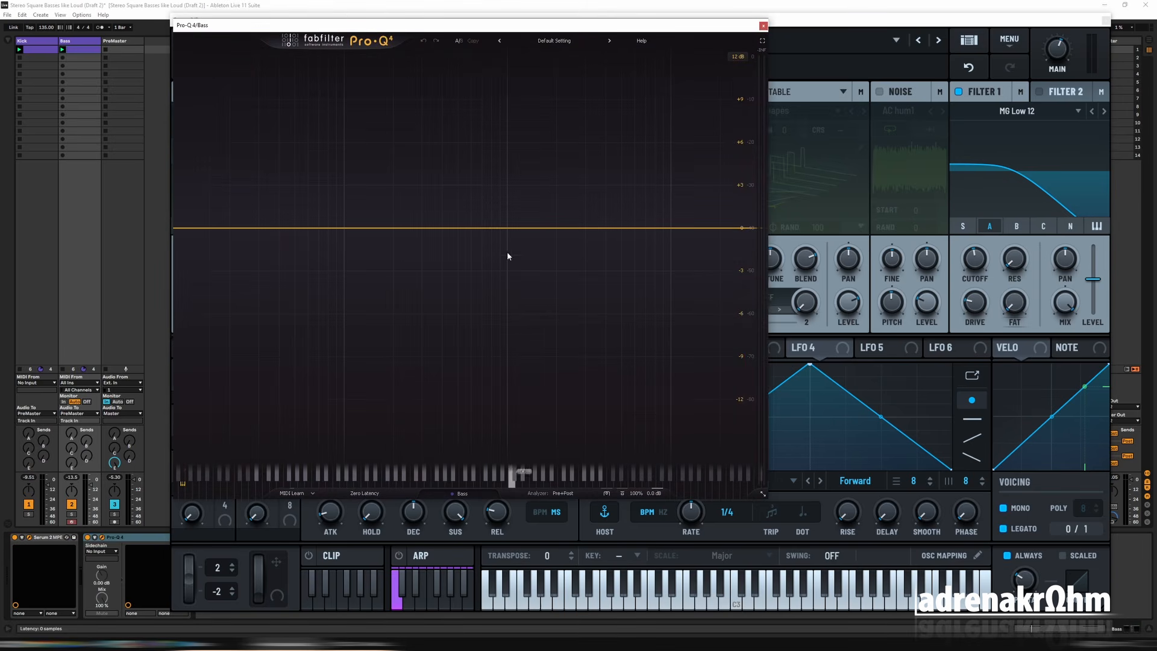
{"action": "left_click_drag", "start_coordinate": [343, 23], "coordinate": [725, 94]}
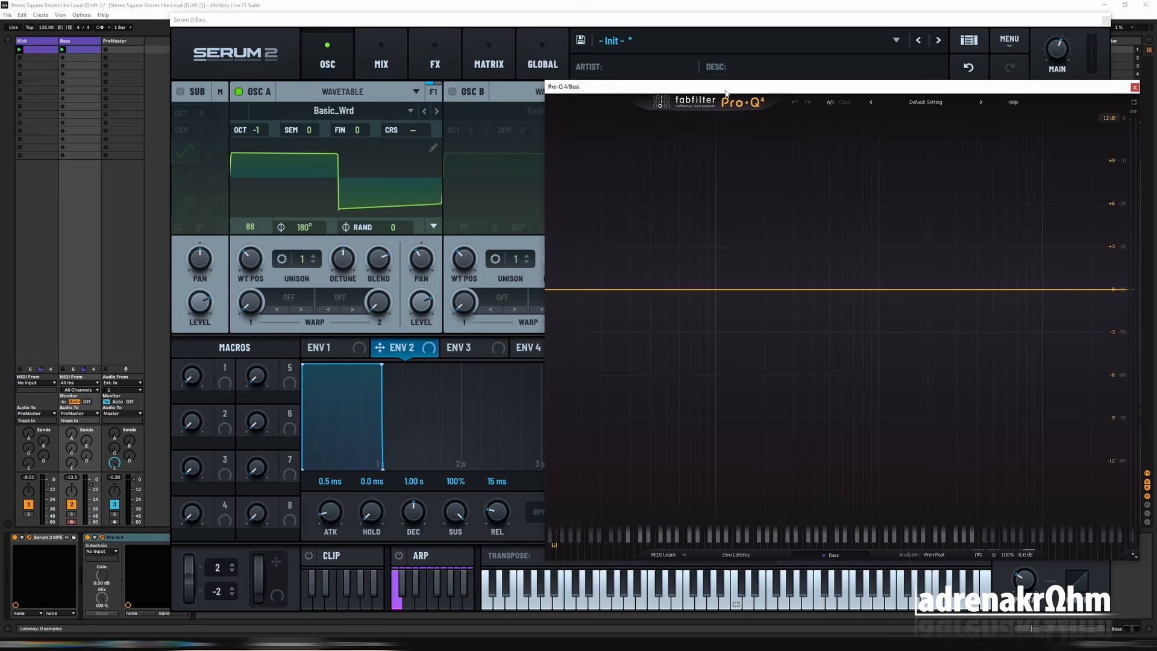
{"action": "left_click_drag", "start_coordinate": [269, 22], "coordinate": [235, 28]}
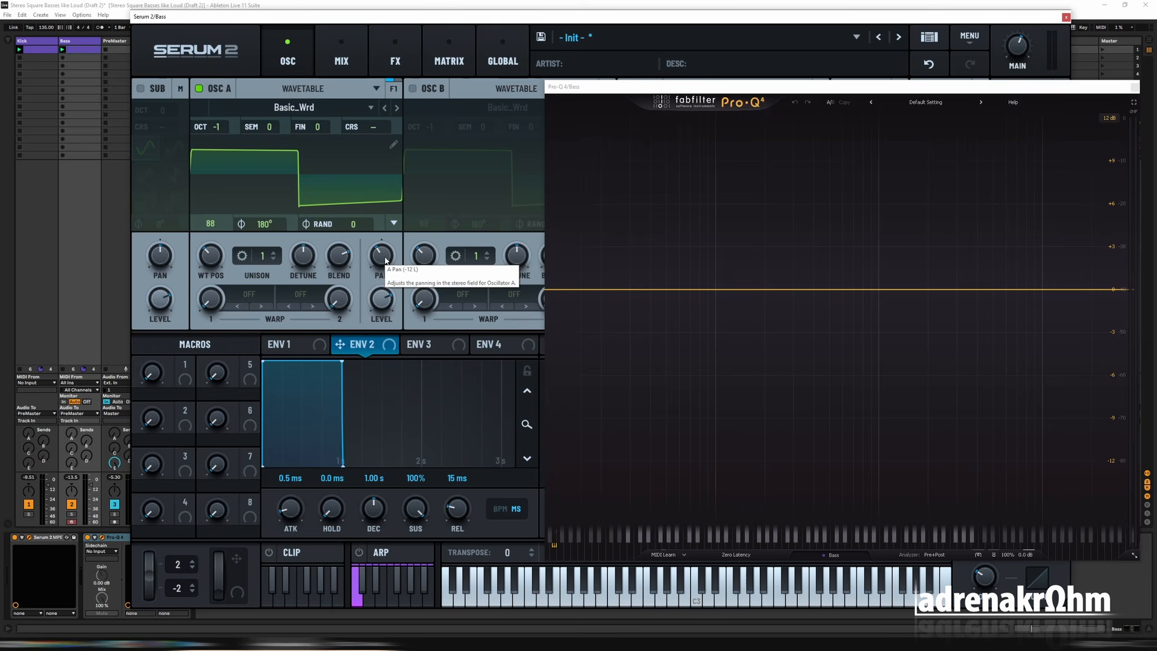
{"action": "left_click", "coordinate": [71, 514]}
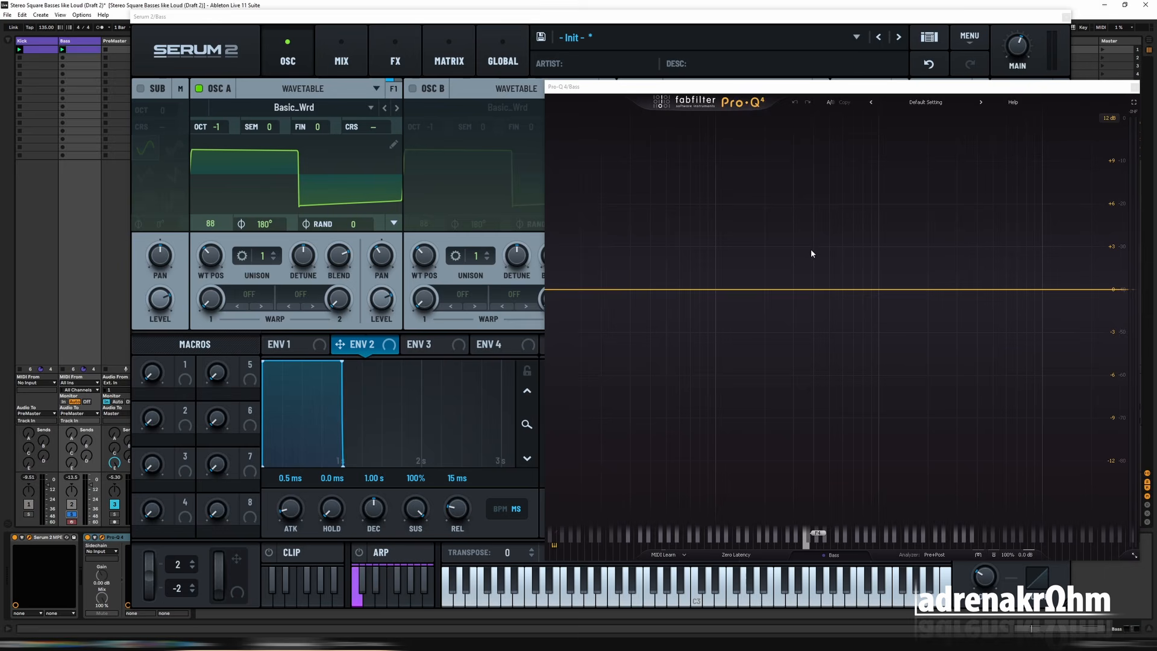
{"action": "key", "text": "space"}
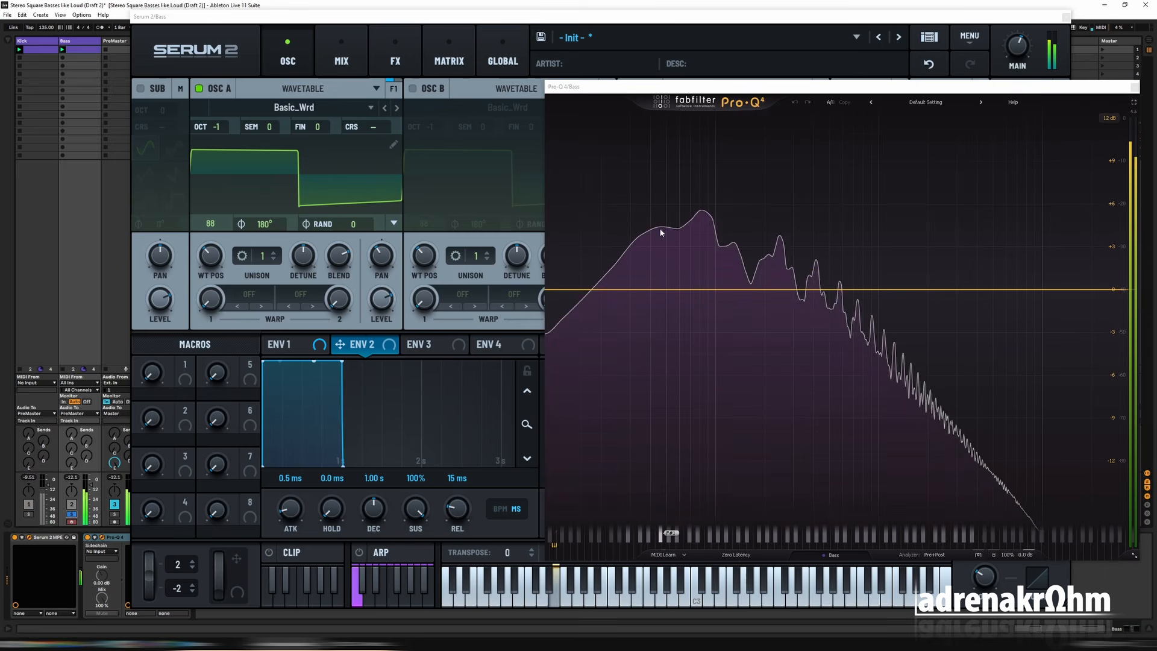
{"action": "mouse_move", "coordinate": [658, 231]}
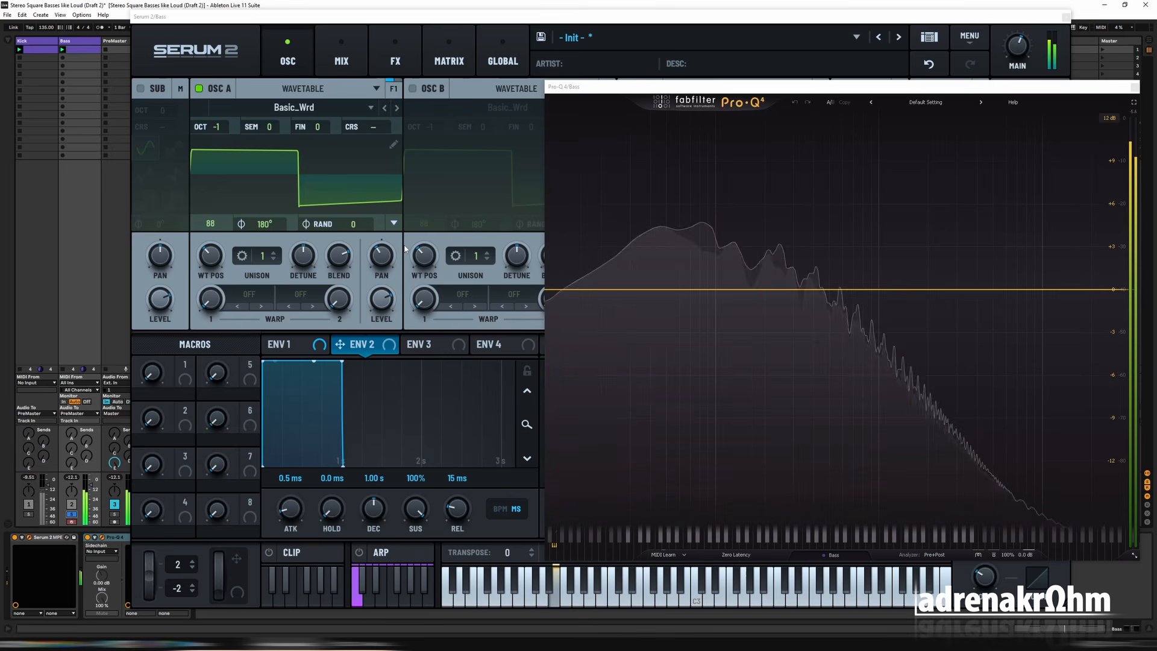
Step: Remove the fundamental, bin 1, from Osc A's frame 88 in the wavetable editor and close the editor
{"action": "left_click", "coordinate": [393, 145]}
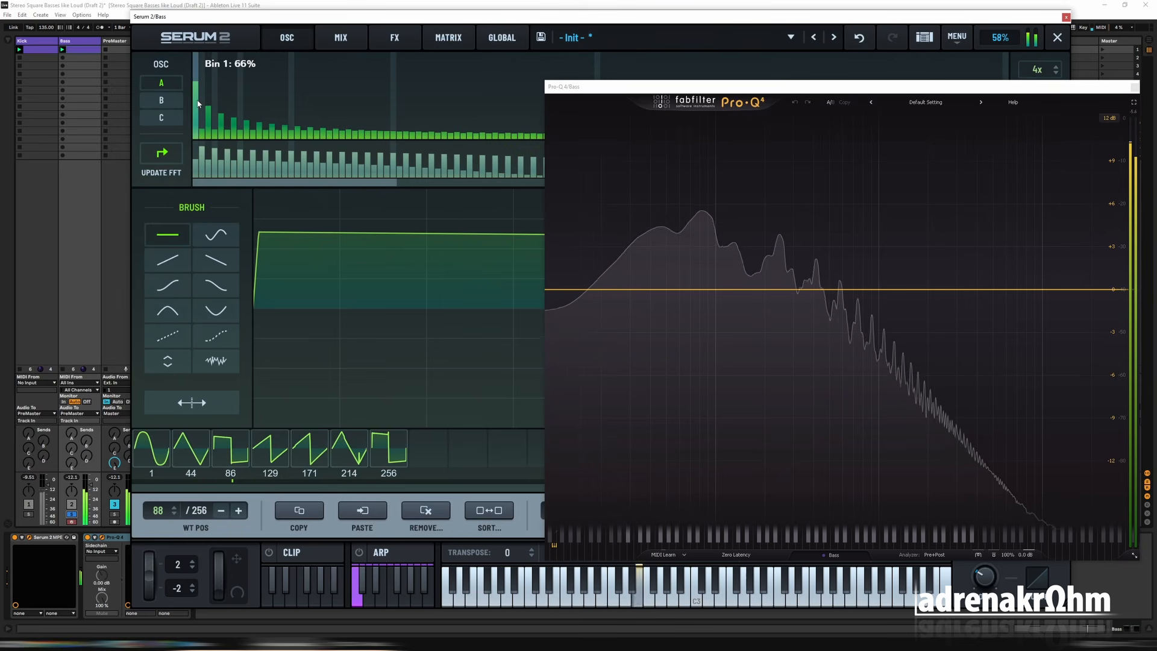
{"action": "left_click_drag", "start_coordinate": [197, 104], "coordinate": [197, 138]}
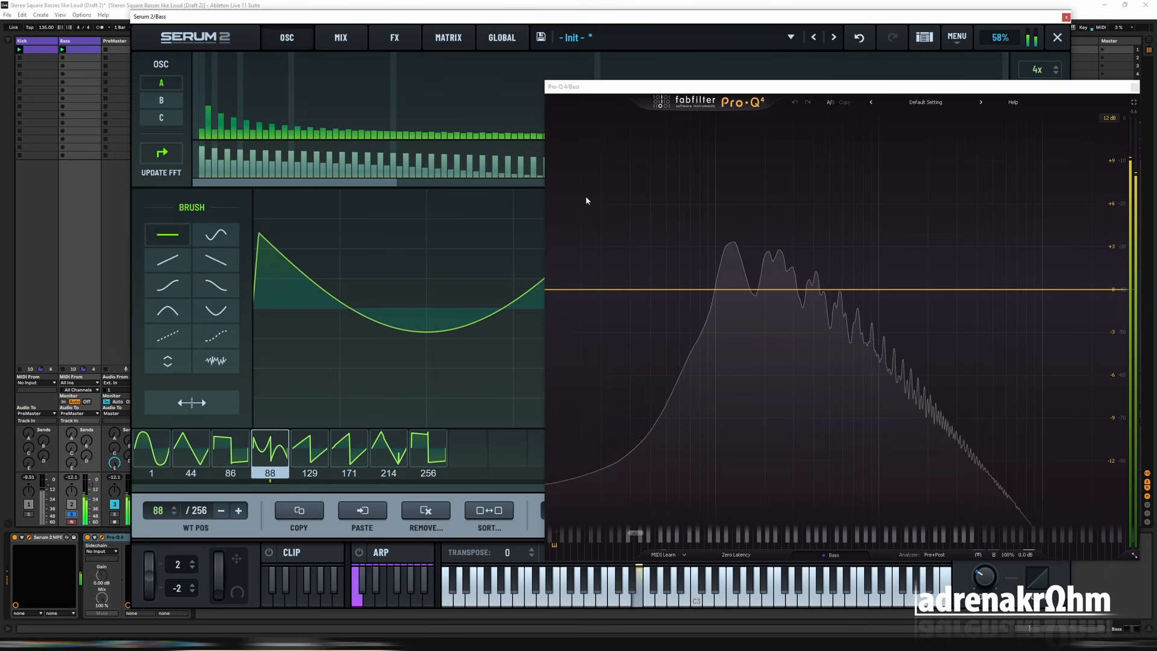
{"action": "left_click", "coordinate": [1057, 38]}
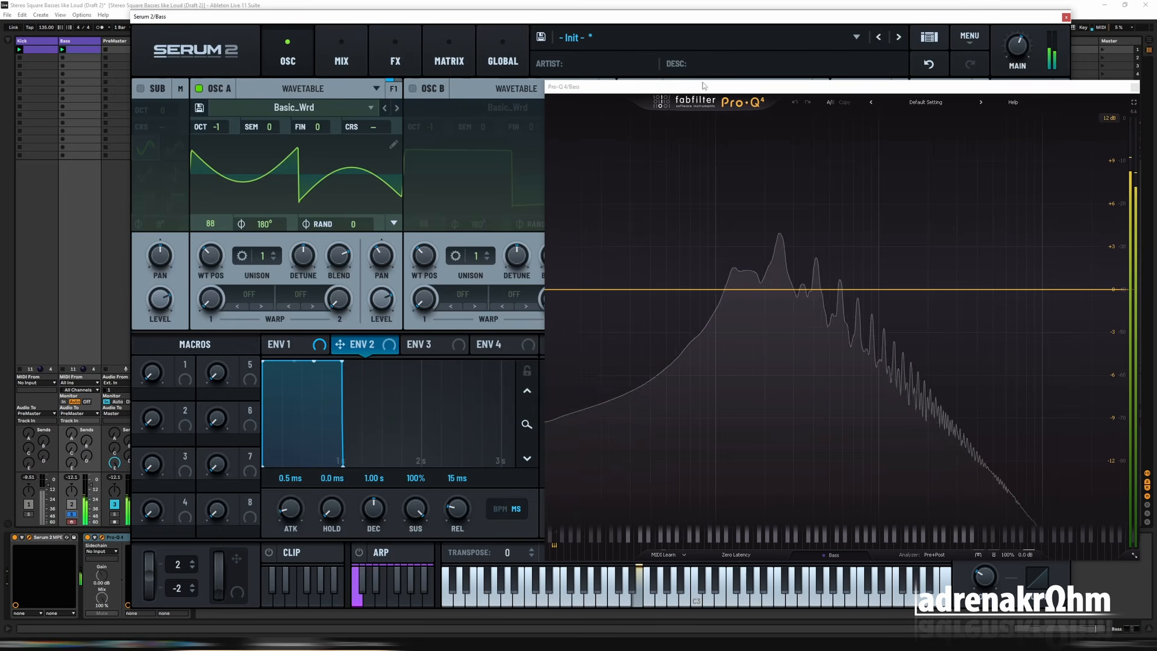
Step: Enable the Sub oscillator with its sine shape and set its octave to -1
{"action": "left_click", "coordinate": [141, 89]}
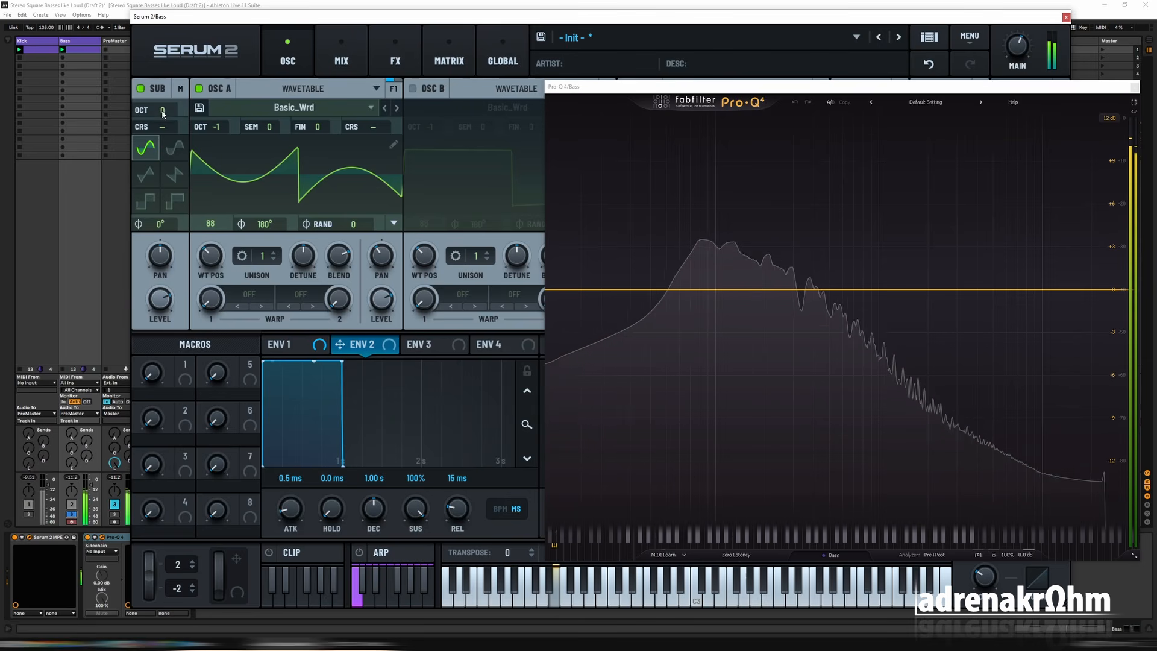
{"action": "left_click_drag", "start_coordinate": [164, 113], "coordinate": [164, 118]}
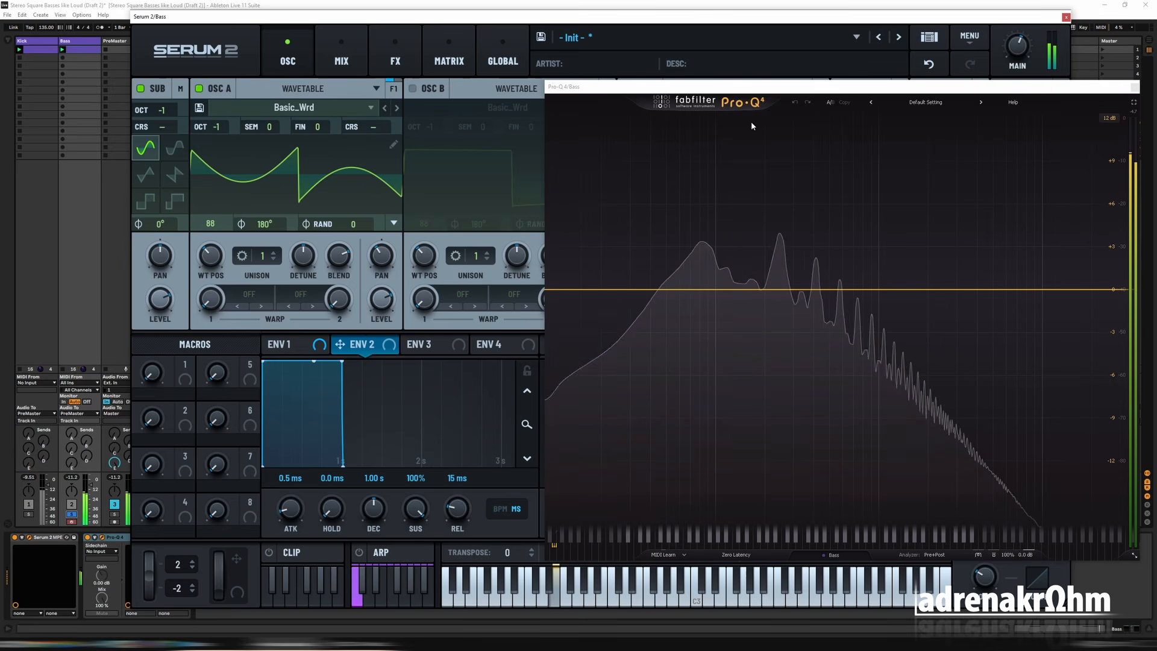
Step: Route the Sub, Osc B and Osc C through Filter 1 alongside Osc A, and close the Pro-Q 4 window
{"action": "left_click_drag", "start_coordinate": [746, 88], "coordinate": [524, 321]}
{"action": "left_click", "coordinate": [922, 223]}
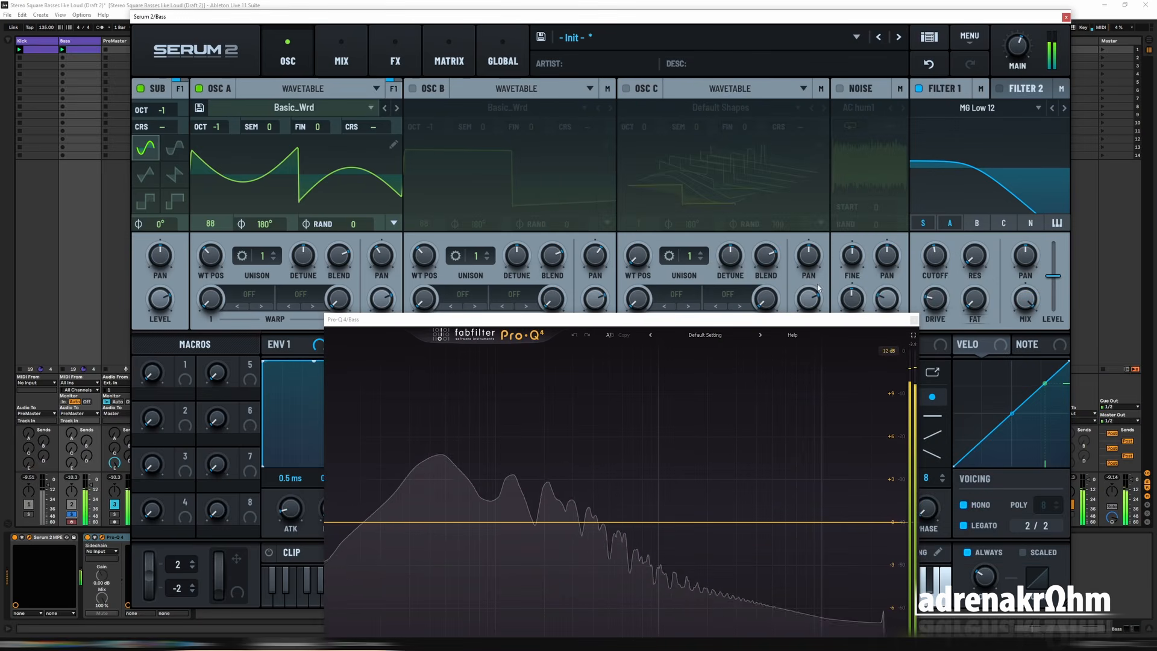
{"action": "left_click_drag", "start_coordinate": [779, 322], "coordinate": [805, 287]}
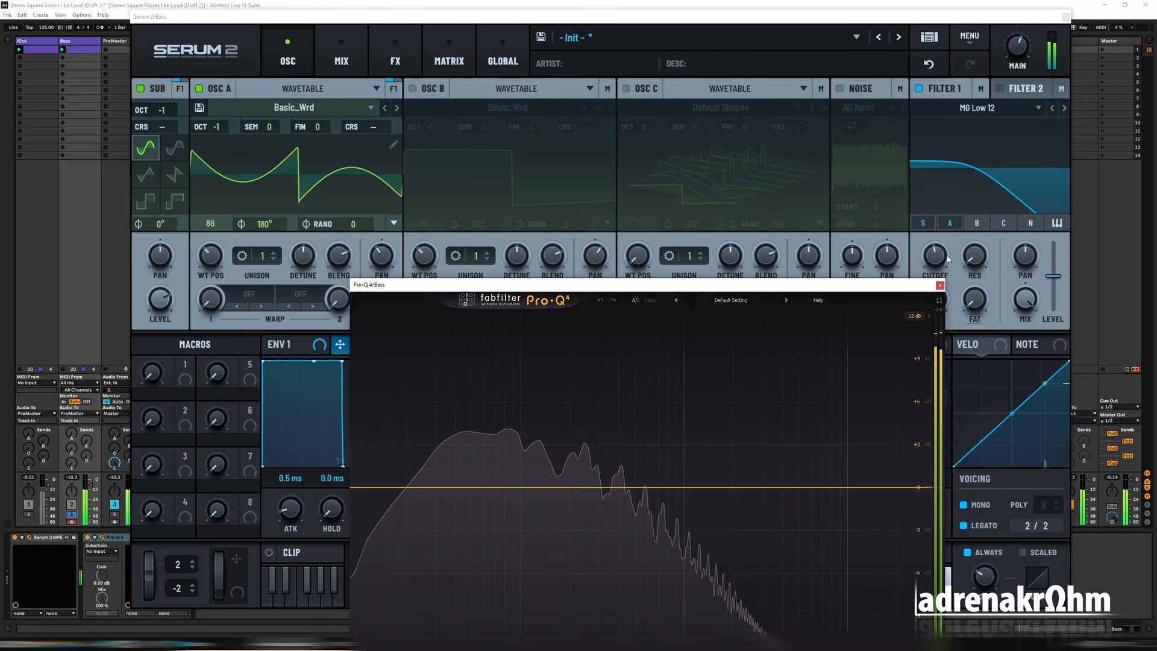
{"action": "left_click", "coordinate": [976, 223]}
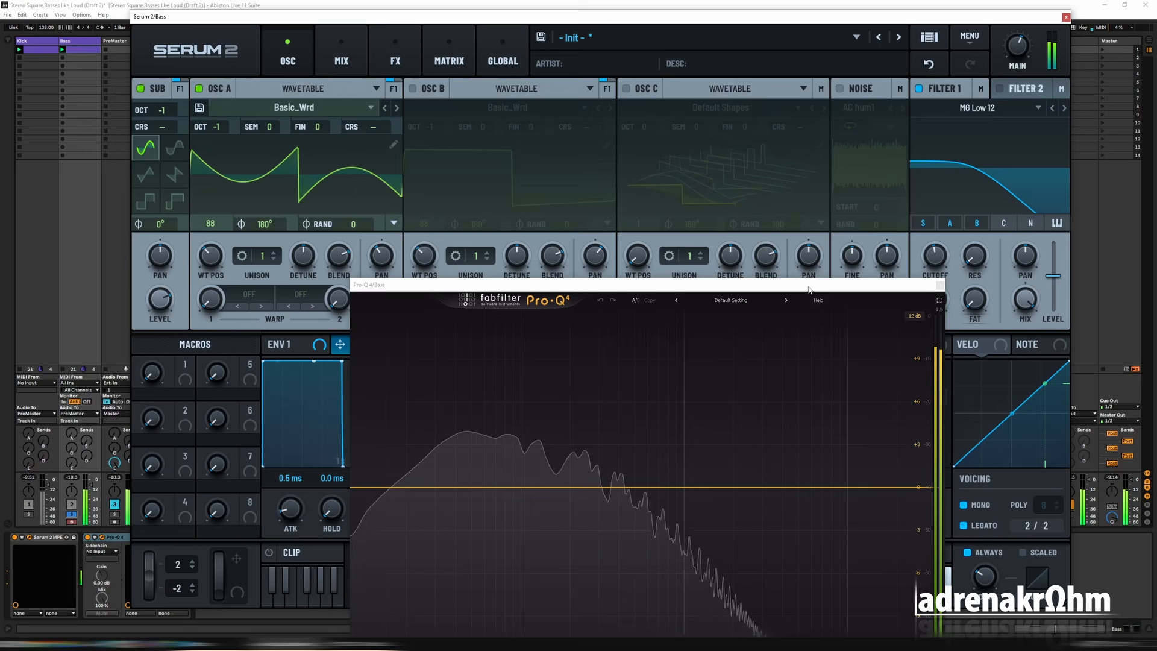
{"action": "left_click_drag", "start_coordinate": [813, 286], "coordinate": [885, 148]}
{"action": "left_click", "coordinate": [1004, 223]}
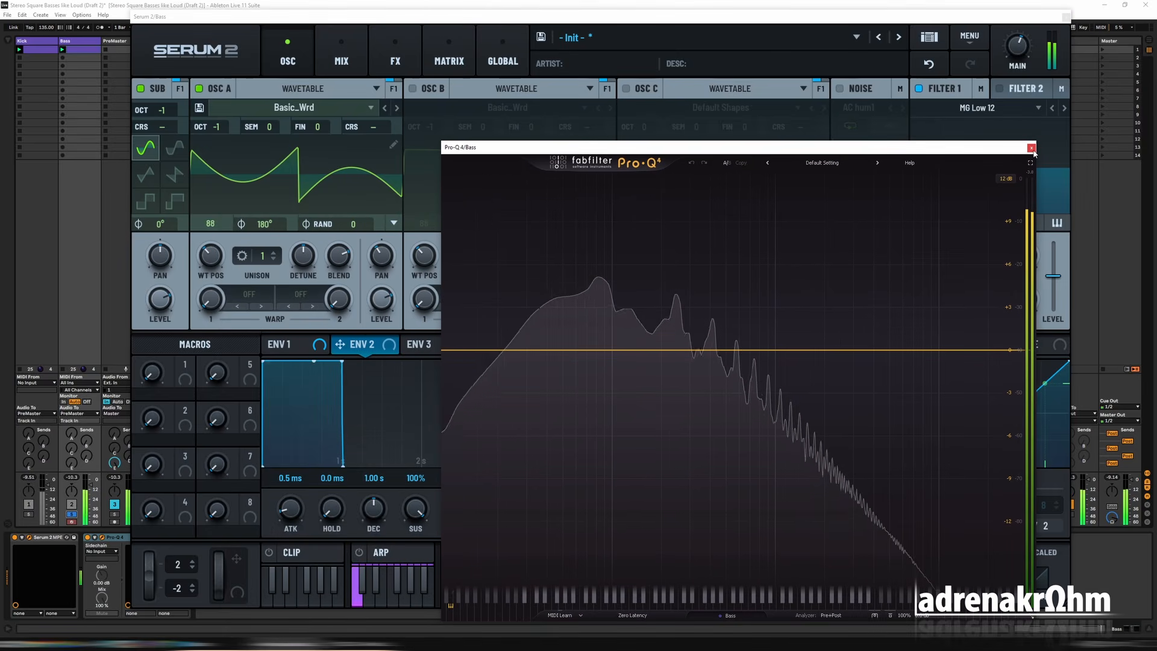
{"action": "left_click", "coordinate": [1031, 148]}
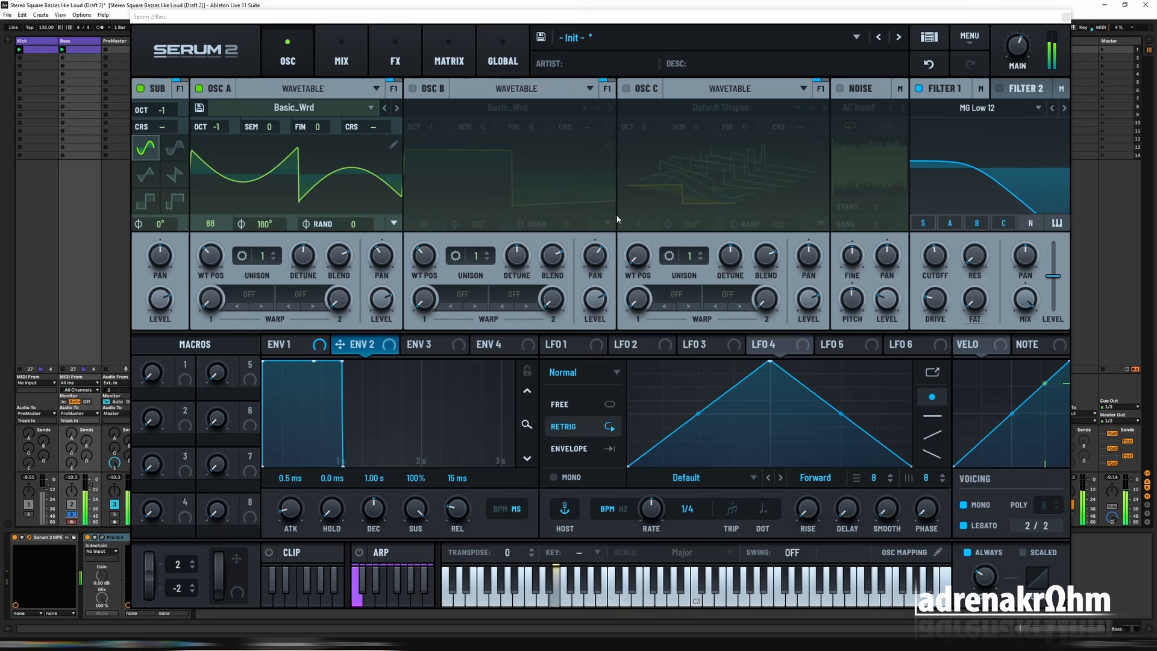
Step: Copy Osc A and paste it onto Osc B and Osc C
{"action": "right_click", "coordinate": [221, 92]}
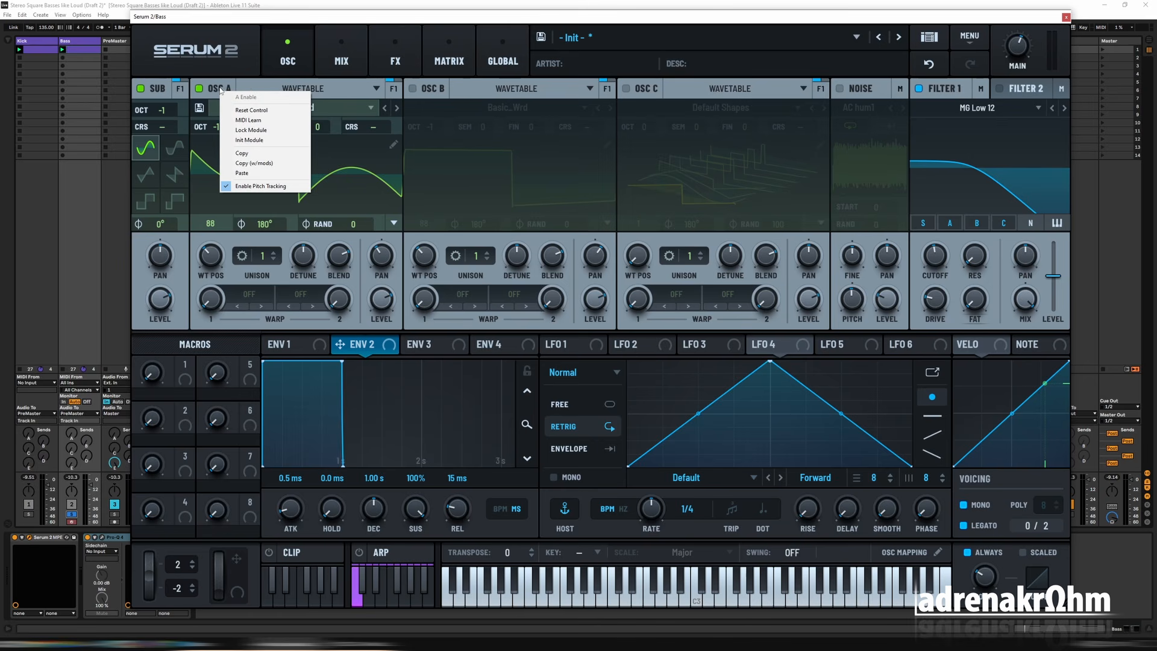
{"action": "left_click", "coordinate": [251, 110]}
{"action": "right_click", "coordinate": [432, 93]}
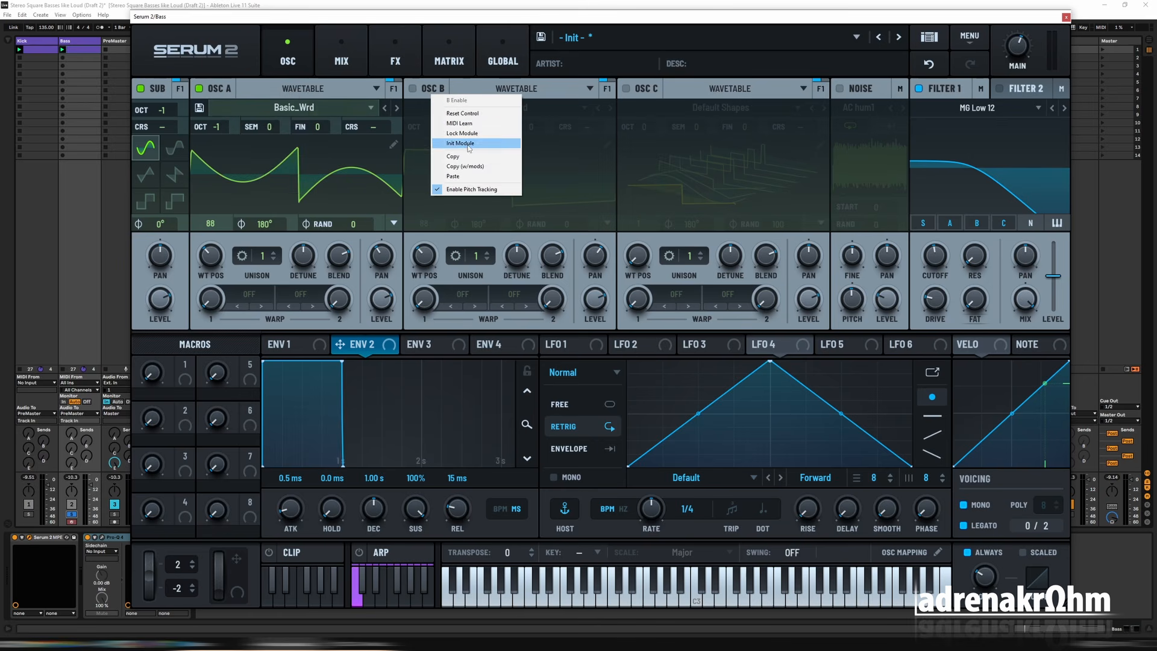
{"action": "left_click", "coordinate": [454, 176]}
{"action": "right_click", "coordinate": [646, 89]}
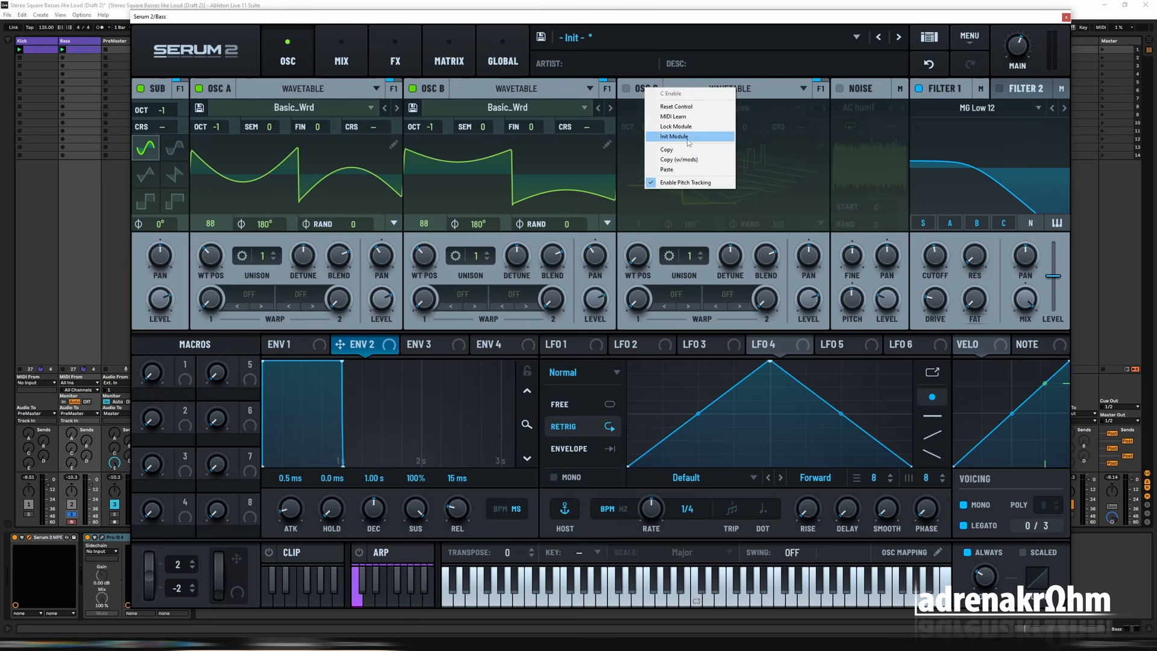
{"action": "left_click", "coordinate": [688, 171]}
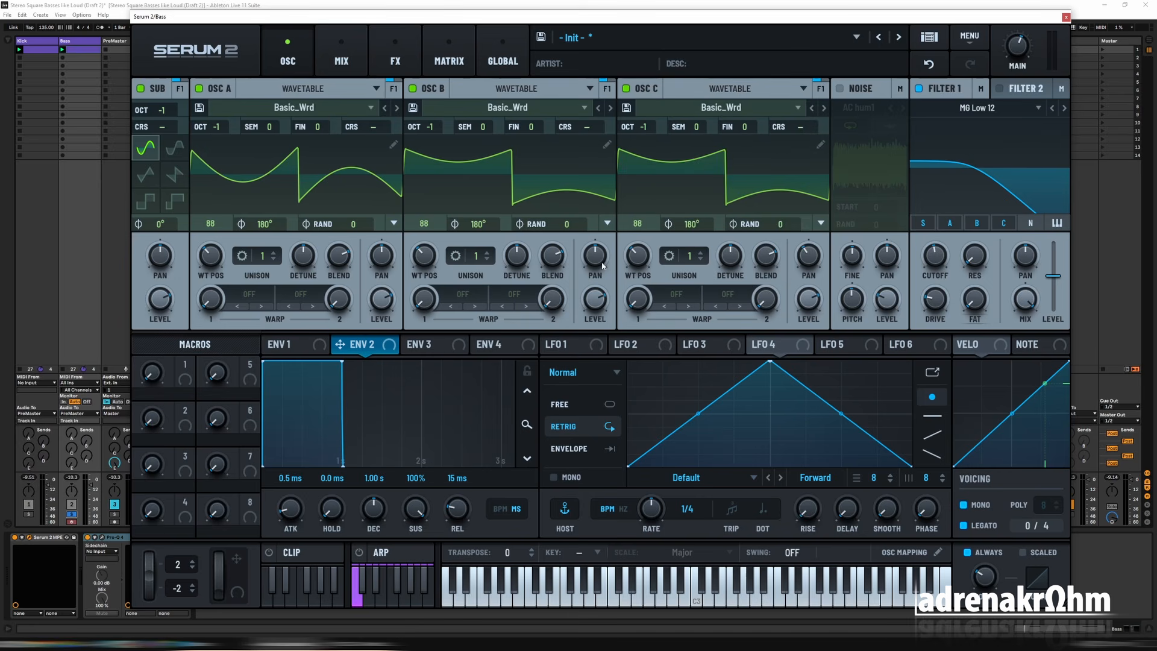
Step: Remove the fundamental, bin 1, from frame 88 of both Osc B and Osc C in the wavetable editor
{"action": "left_click", "coordinate": [607, 145]}
{"action": "left_click", "coordinate": [194, 115], "text": "alt"}
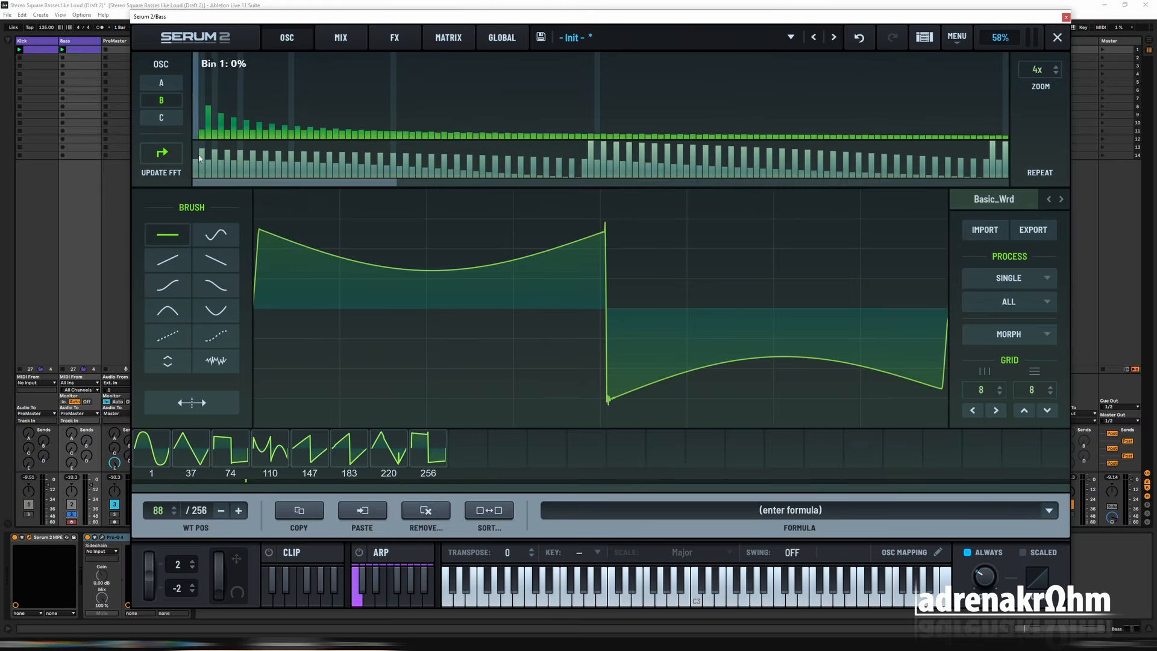
{"action": "left_click", "coordinate": [1057, 37]}
{"action": "left_click", "coordinate": [820, 144]}
{"action": "left_click", "coordinate": [194, 126], "text": "alt"}
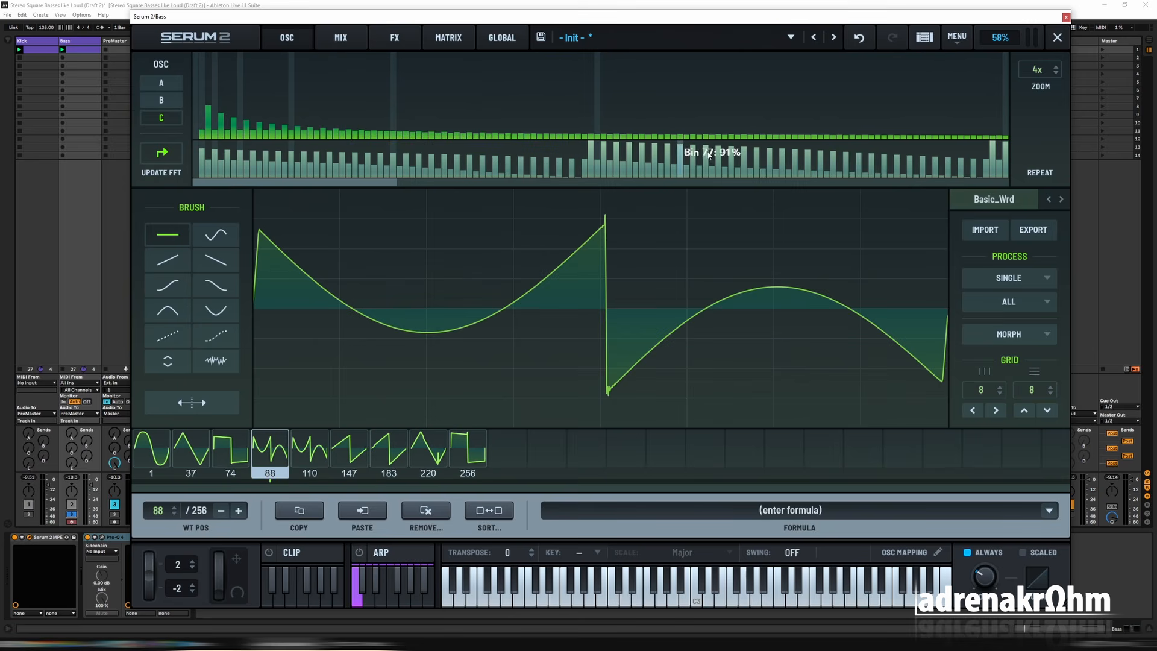
{"action": "left_click", "coordinate": [1058, 38]}
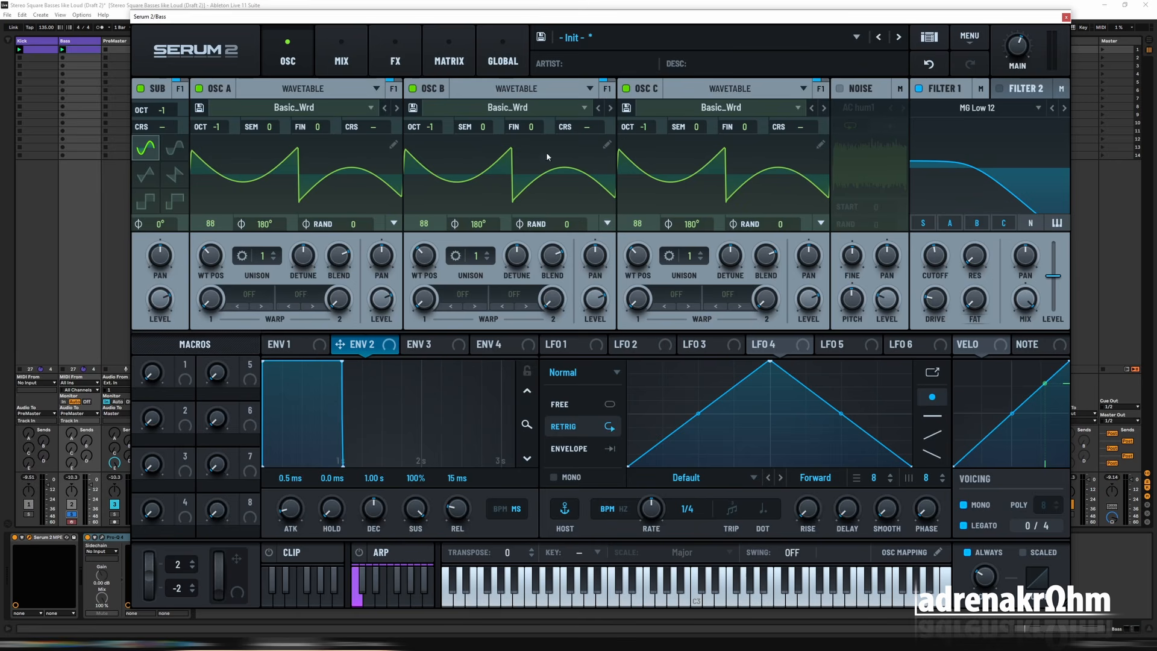
Step: Clear Osc A's high harmonics from bin 4 to the end in frame 88 of its wavetable
{"action": "left_click", "coordinate": [394, 144]}
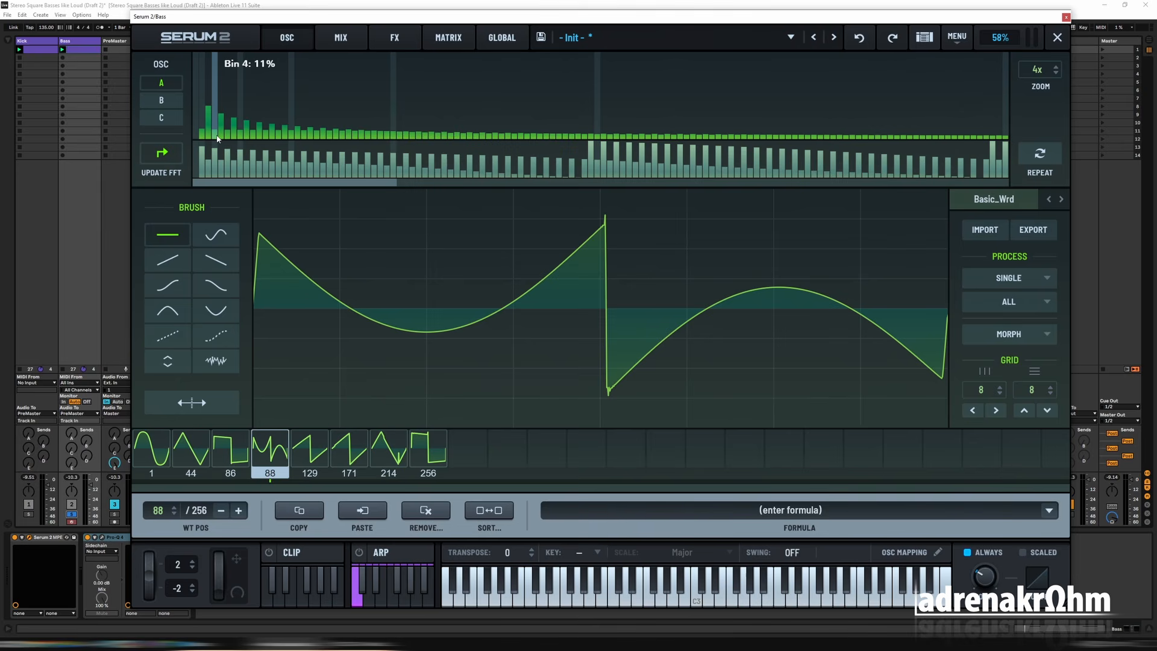
{"action": "right_click", "coordinate": [215, 138]}
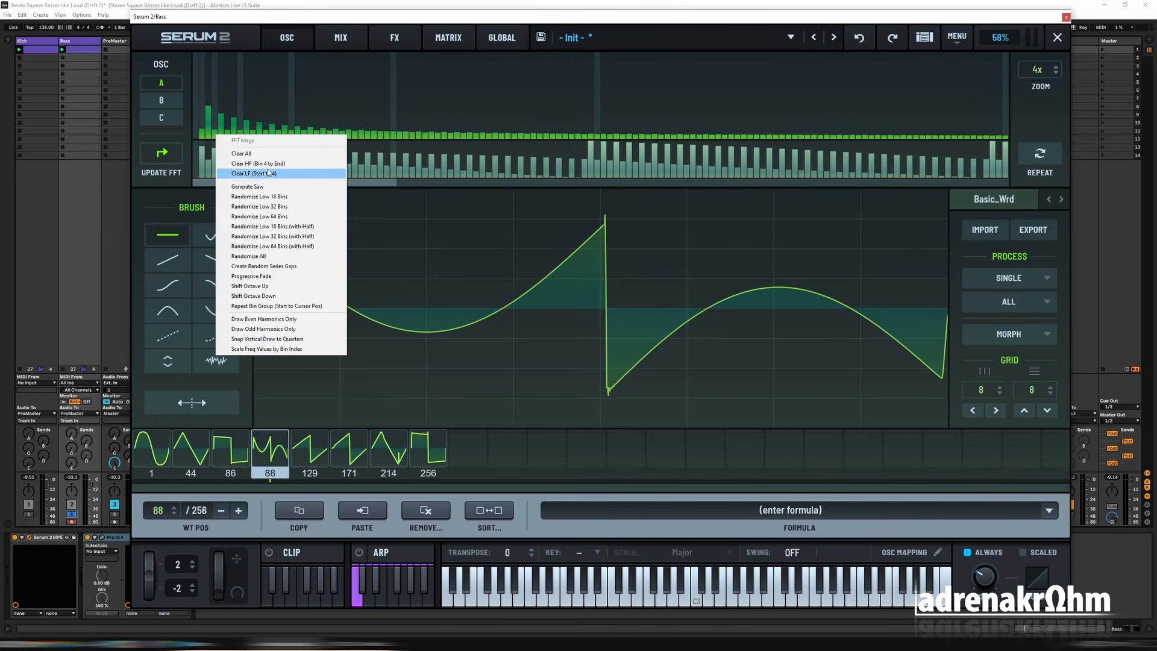
{"action": "left_click", "coordinate": [269, 164]}
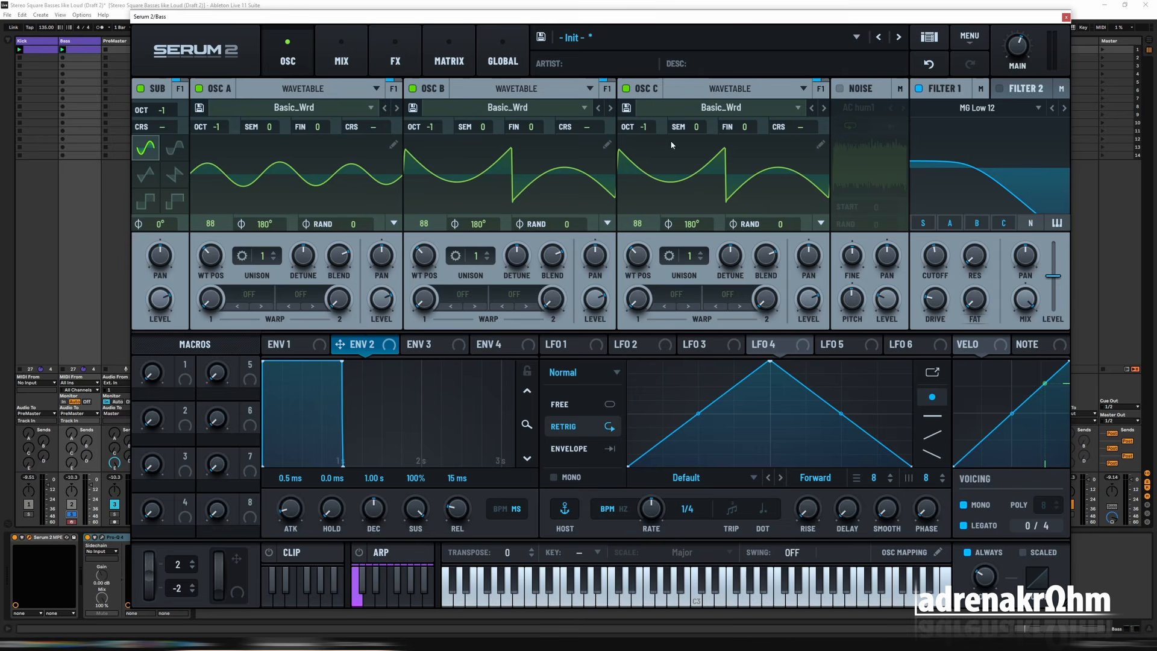
Step: Clear Osc B's low harmonics from the start to bin 3 in frame 88 and close the wavetable editor
{"action": "left_click", "coordinate": [607, 145]}
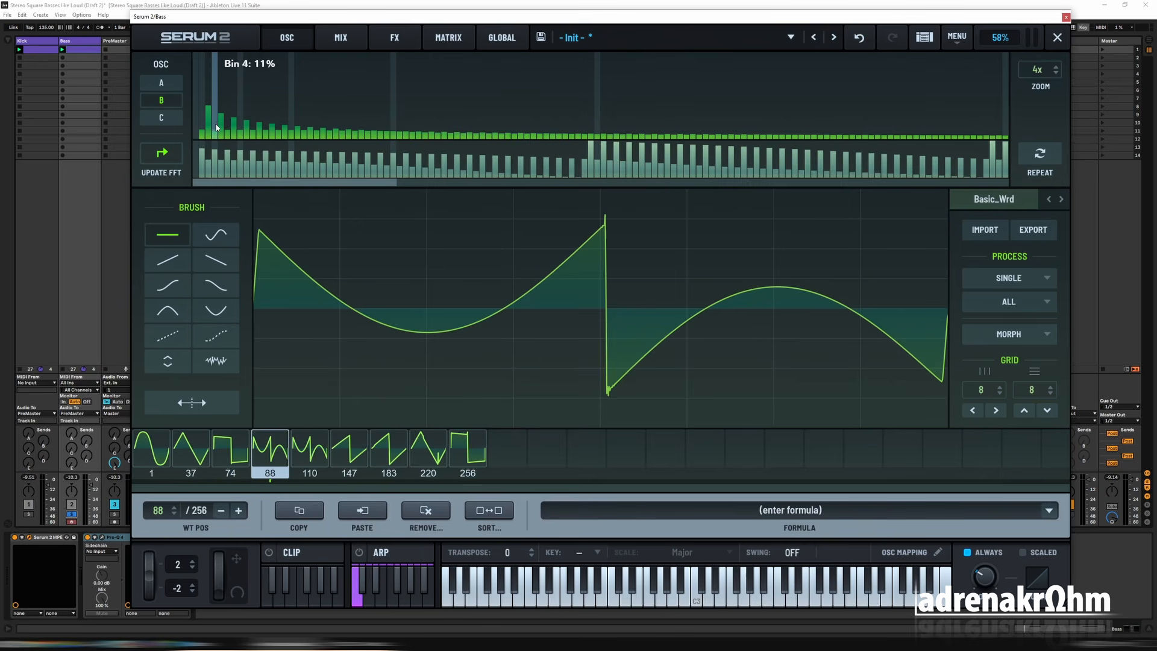
{"action": "right_click", "coordinate": [212, 137]}
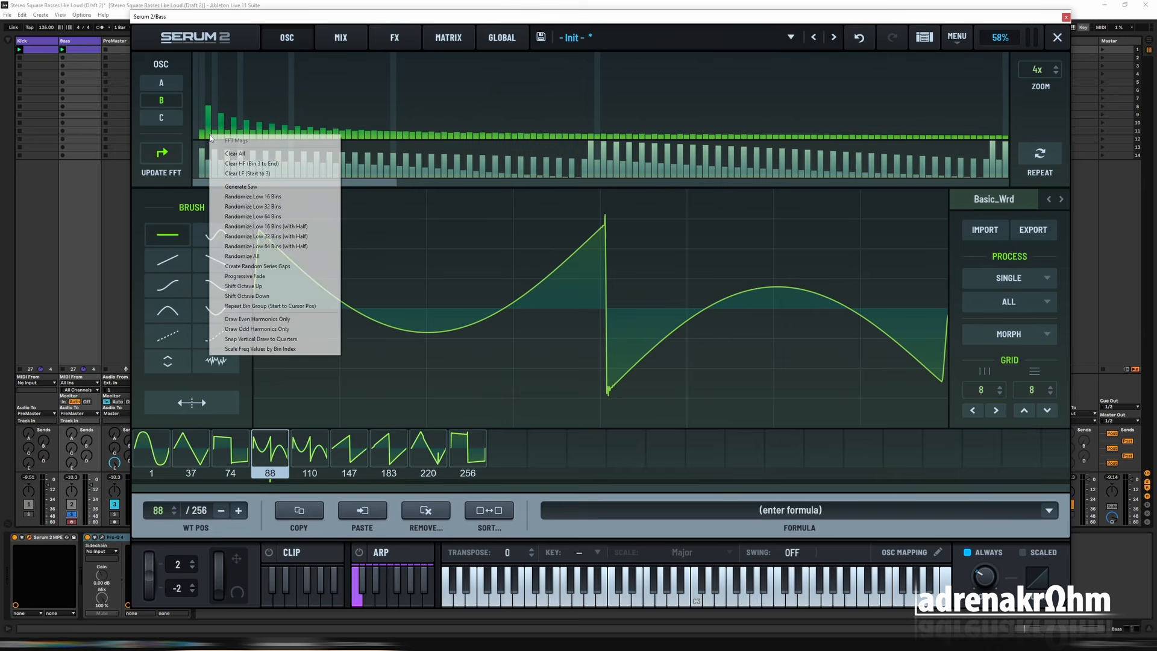
{"action": "left_click", "coordinate": [272, 174]}
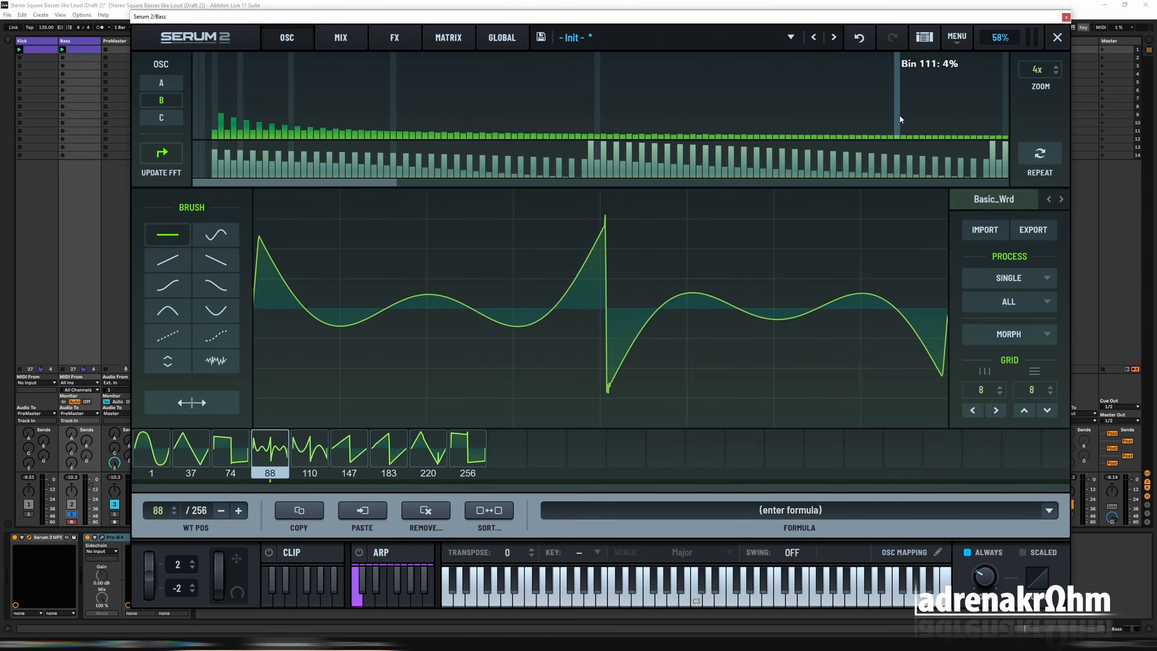
{"action": "key", "text": "ctrl+z"}
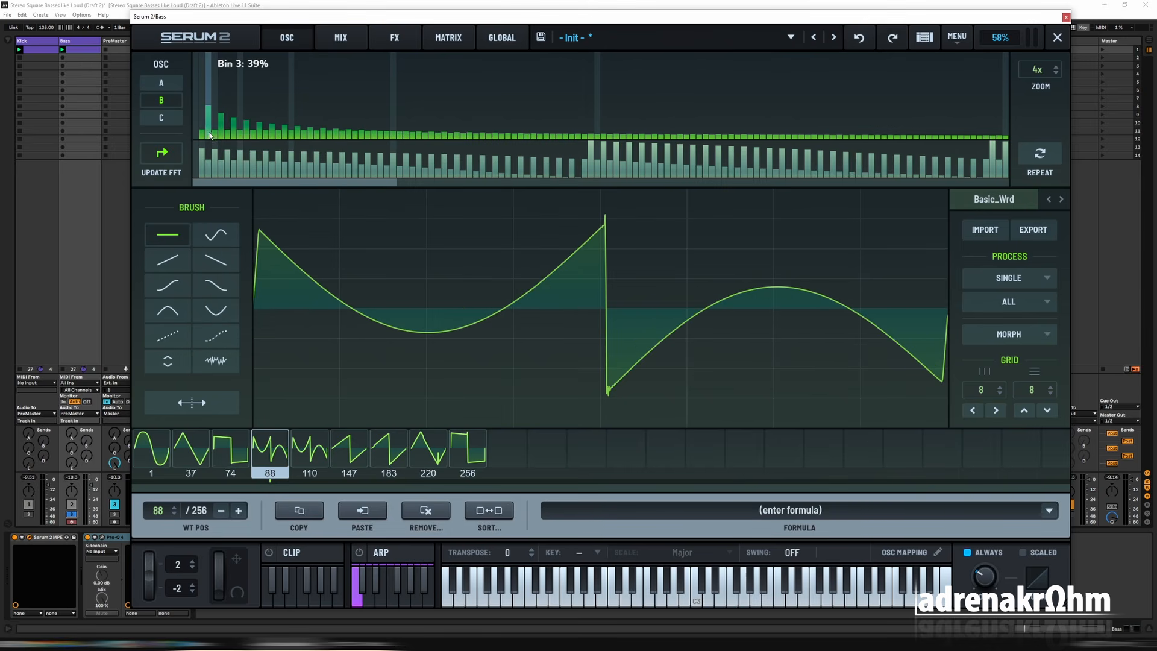
{"action": "right_click", "coordinate": [211, 134]}
{"action": "left_click", "coordinate": [298, 171]}
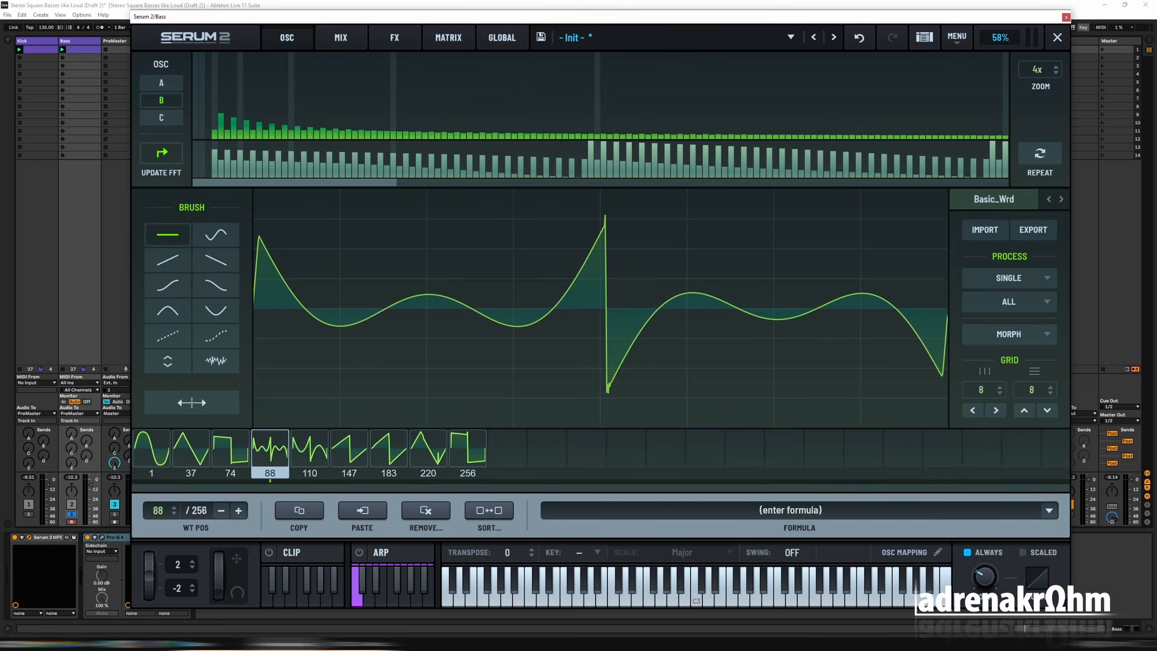
{"action": "left_click", "coordinate": [1057, 37]}
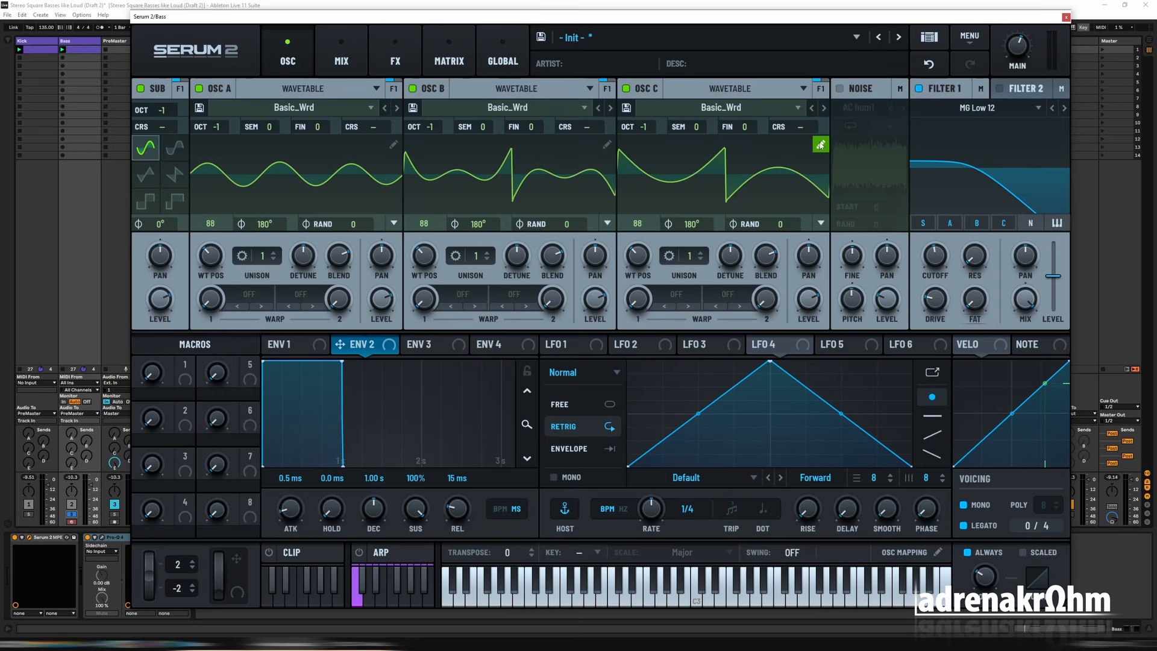
Step: Clear Osc C's low harmonics from the start to bin 3 in frame 88 and close the wavetable editor
{"action": "left_click", "coordinate": [820, 145]}
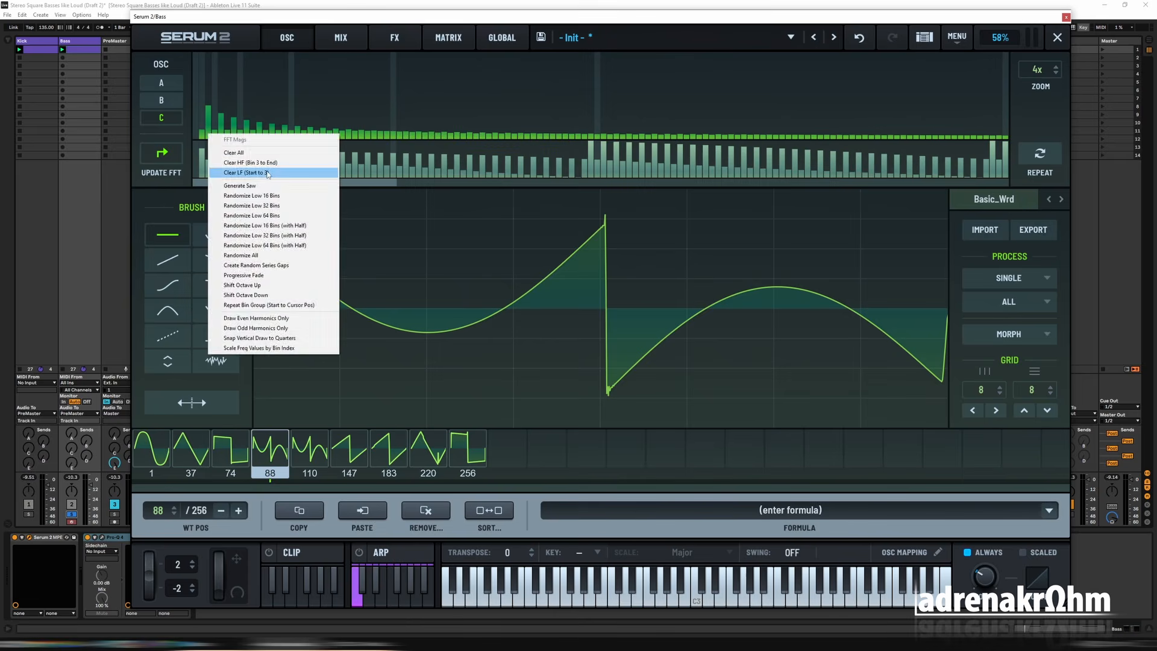
{"action": "left_click", "coordinate": [244, 172]}
{"action": "left_click", "coordinate": [1056, 37]}
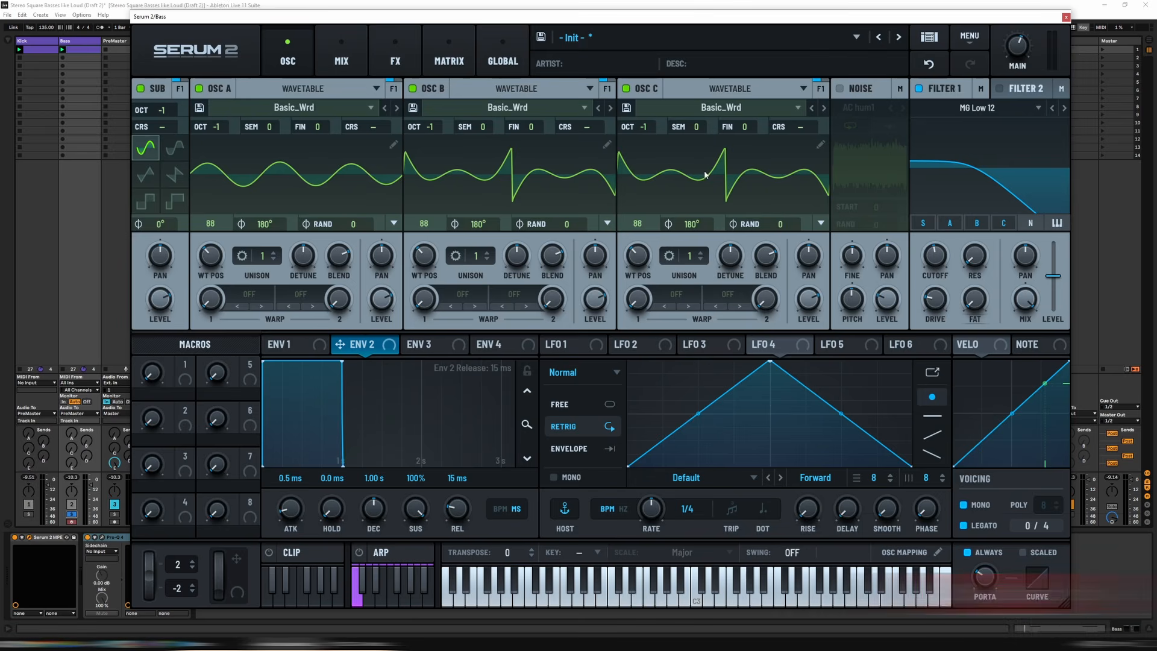
Step: Play the bass with all three oscillators on and examine its combined spectrum in Pro-Q 4
{"action": "left_click", "coordinate": [102, 536]}
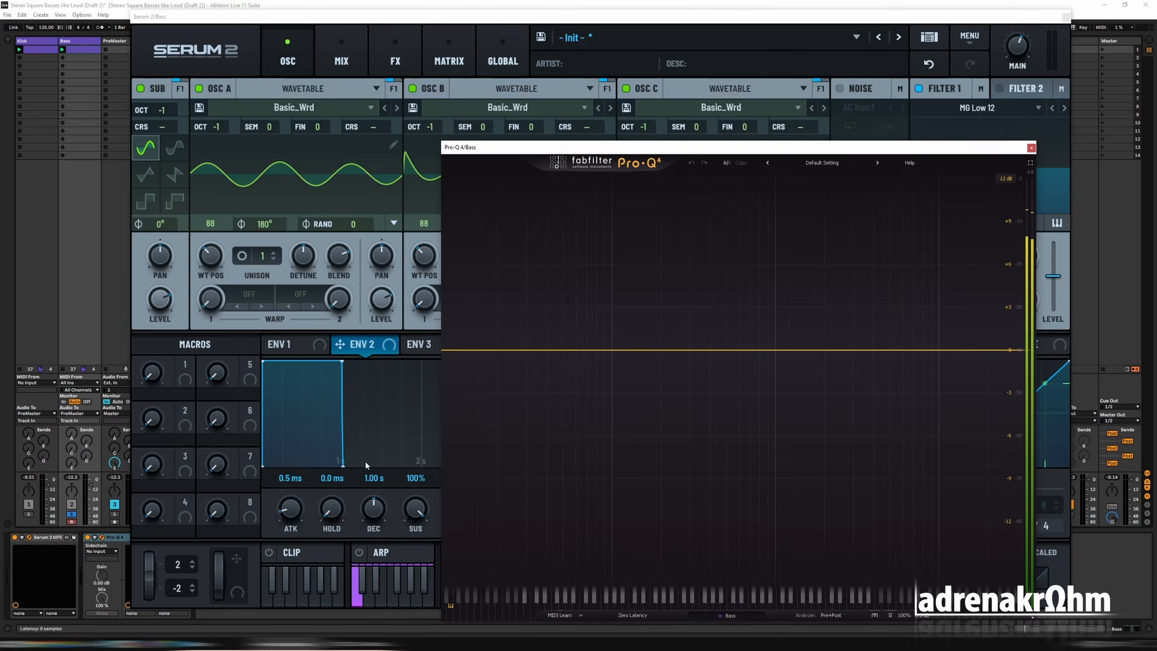
{"action": "key", "text": "space"}
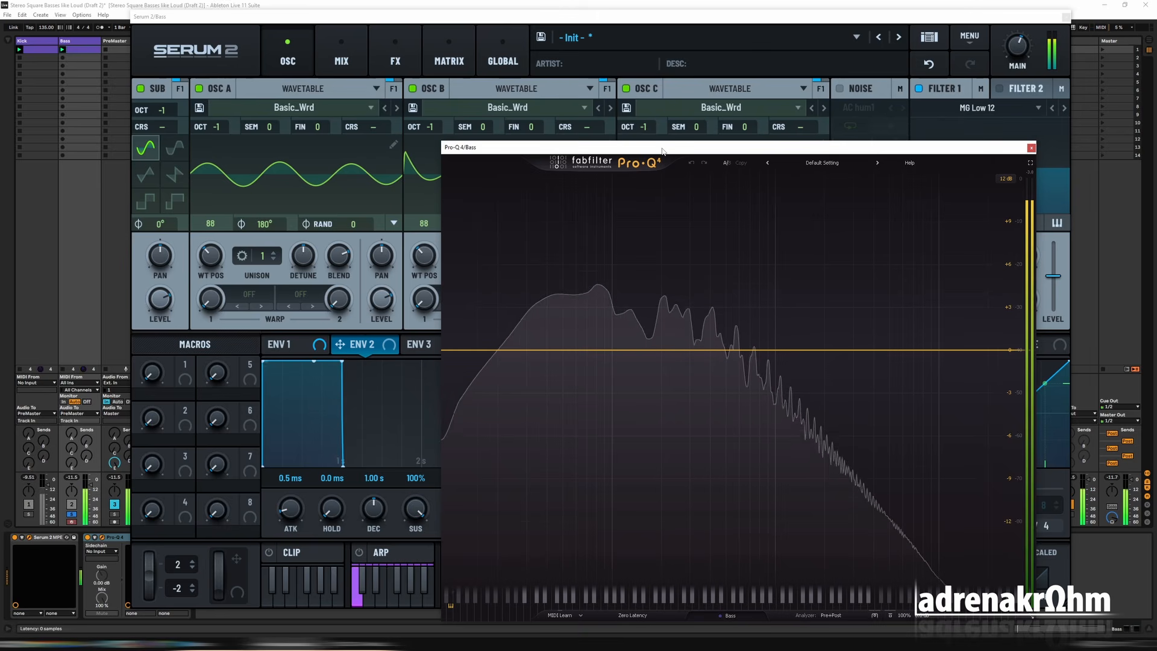
{"action": "left_click_drag", "start_coordinate": [662, 150], "coordinate": [652, 355]}
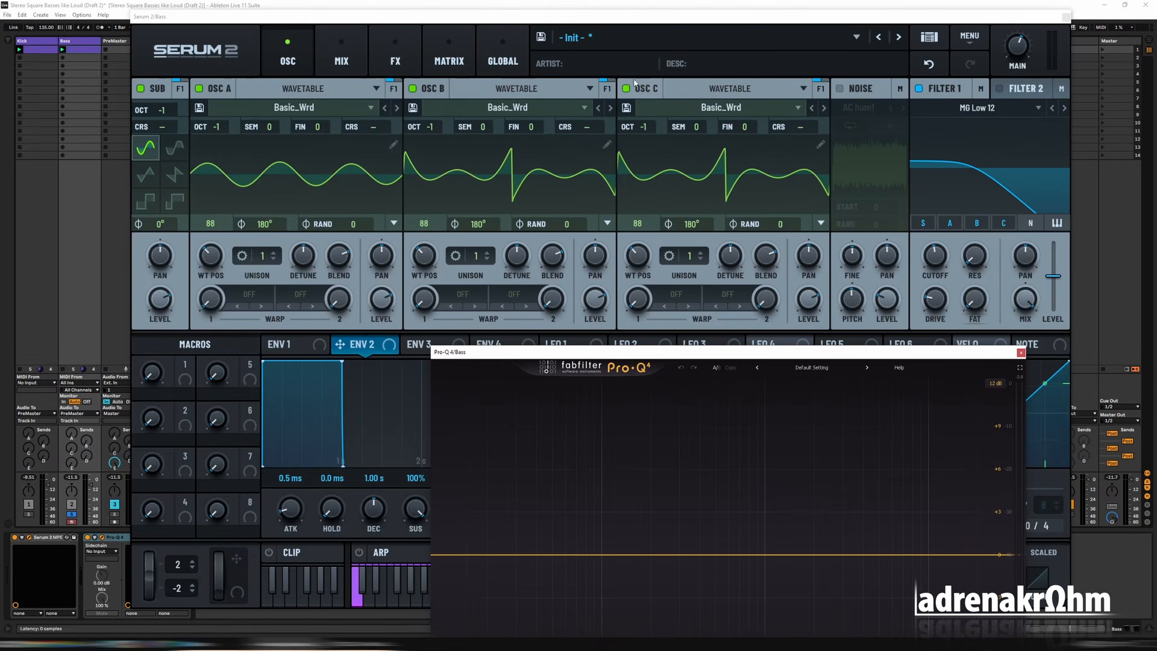
{"action": "left_click_drag", "start_coordinate": [719, 354], "coordinate": [632, 147]}
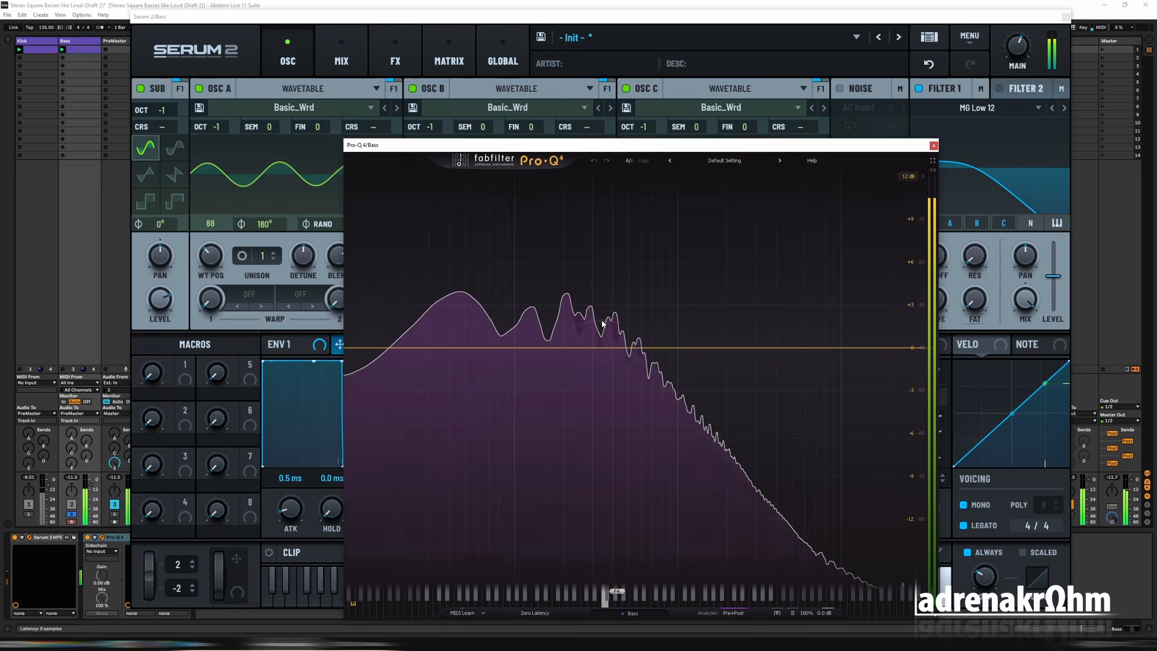
{"action": "left_click_drag", "start_coordinate": [480, 141], "coordinate": [794, 292]}
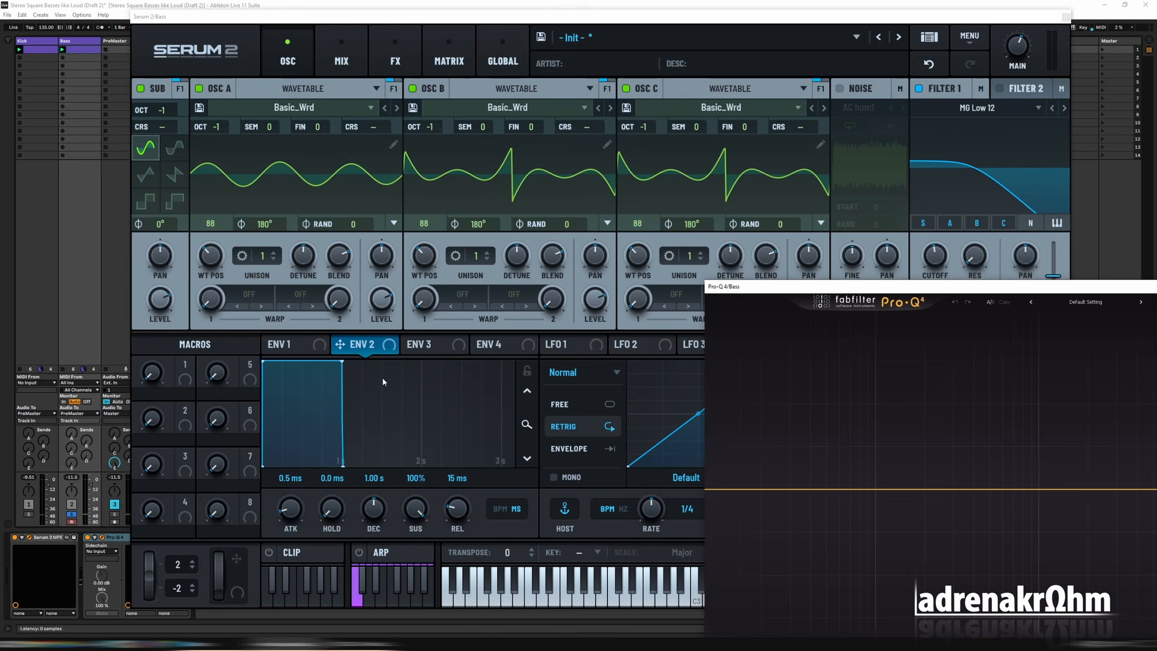
Step: Assign Macro 1 to the levels of Osc B and Osc C and name the macro UPPER
{"action": "left_click", "coordinate": [601, 304]}
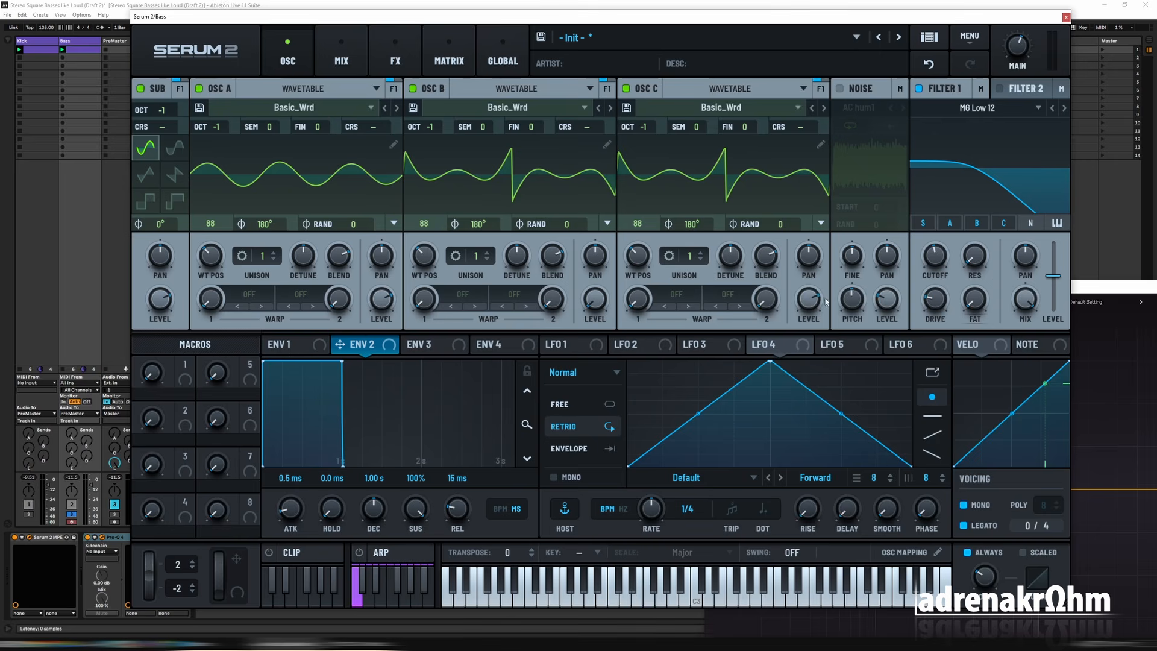
{"action": "left_click_drag", "start_coordinate": [185, 364], "coordinate": [595, 298]}
{"action": "left_click_drag", "start_coordinate": [185, 364], "coordinate": [807, 298]}
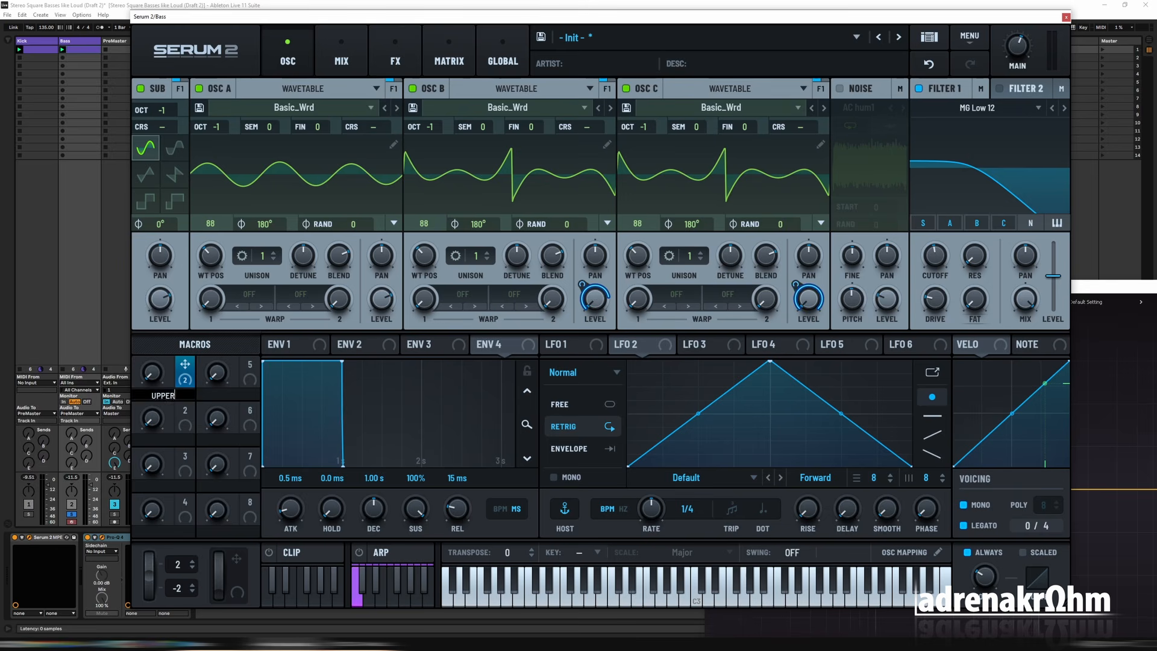
Step: Reopen Pro-Q 4 and raise the UPPER macro during playback to blend in Osc B and Osc C
{"action": "left_click", "coordinate": [102, 537]}
{"action": "left_click", "coordinate": [102, 536]}
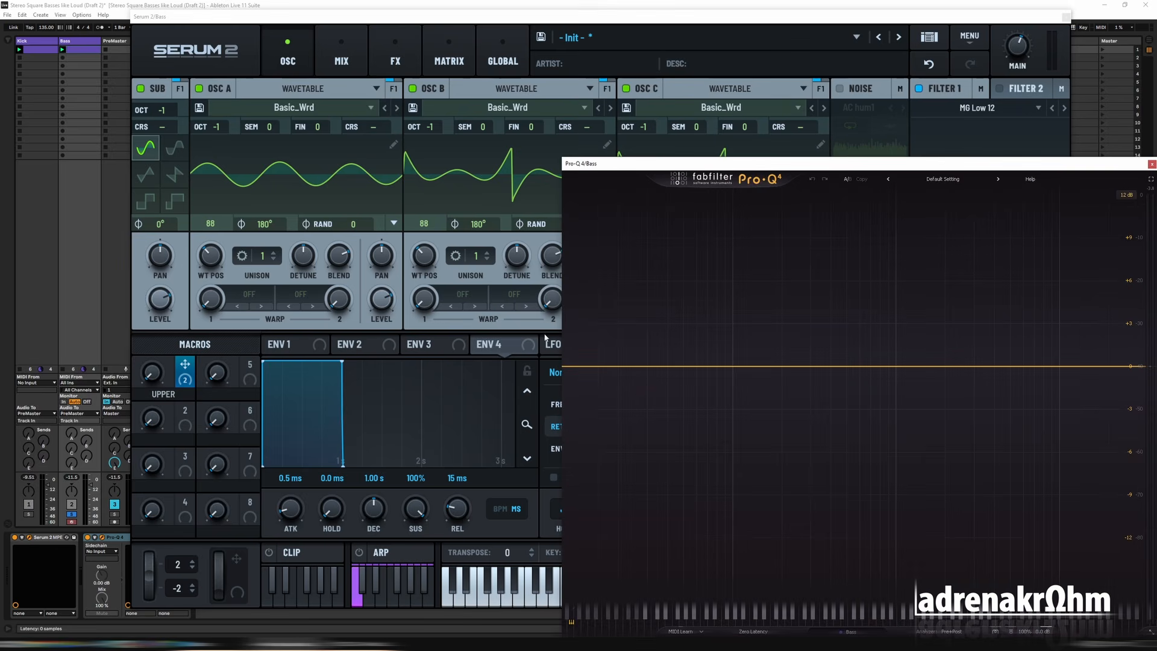
{"action": "left_click_drag", "start_coordinate": [159, 373], "coordinate": [156, 368]}
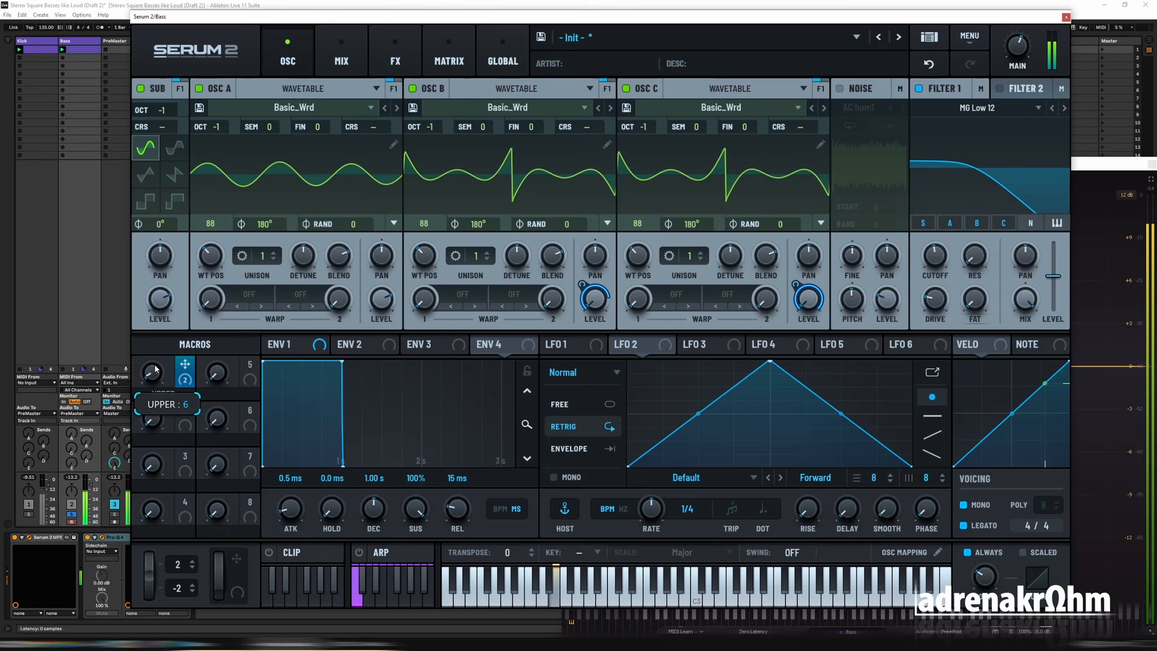
{"action": "left_click_drag", "start_coordinate": [162, 320], "coordinate": [162, 316]}
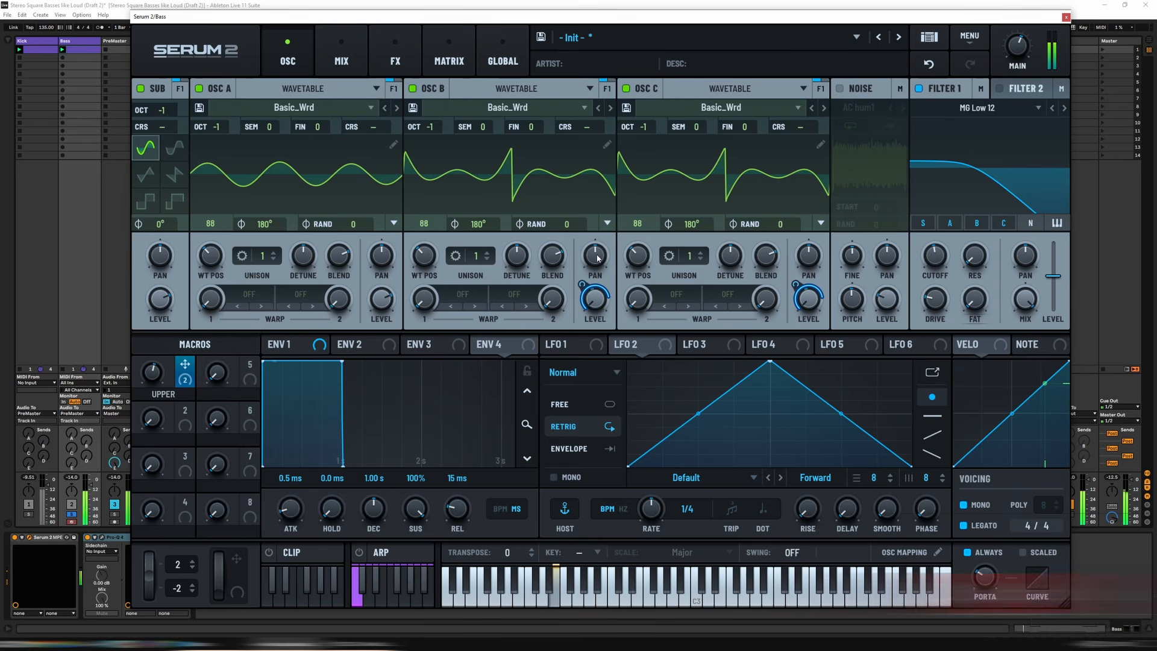
Step: Pan Osc B to the left and Osc C to the right
{"action": "left_click_drag", "start_coordinate": [596, 256], "coordinate": [601, 284]}
{"action": "left_click_drag", "start_coordinate": [811, 258], "coordinate": [811, 232]}
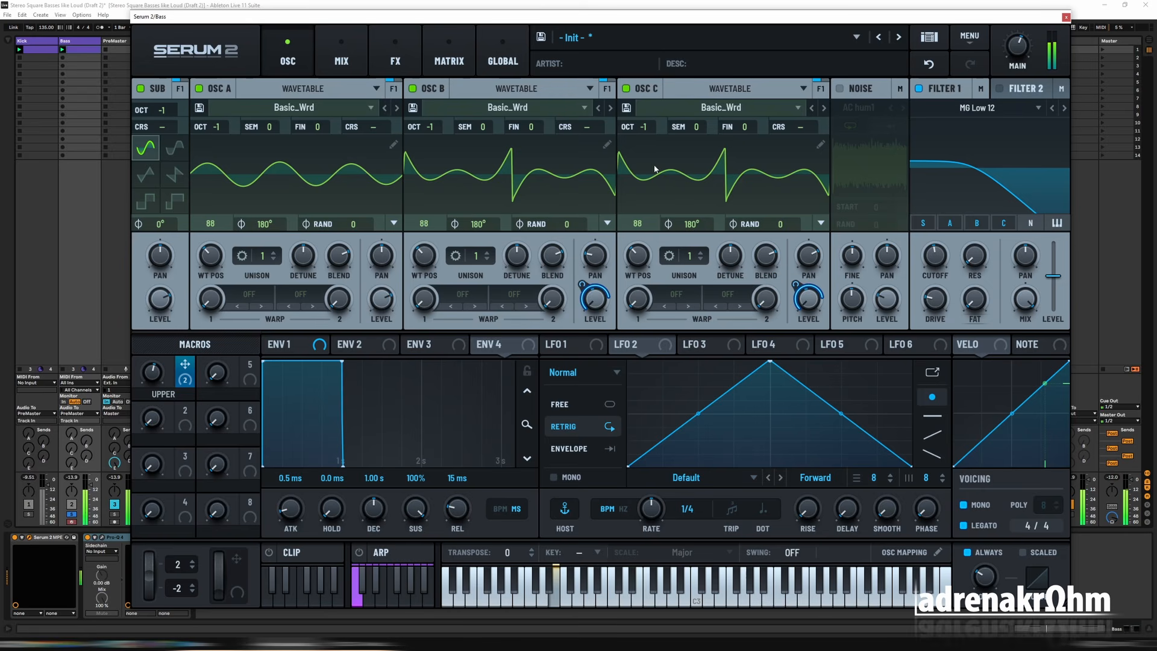
Step: Set Osc B's wavetable position to 81 and clear the low harmonics from that frame's spectrum
{"action": "mouse_move", "coordinate": [424, 266]}
{"action": "left_mouse_down"}
{"action": "mouse_move", "coordinate": [426, 285]}
{"action": "mouse_move", "coordinate": [432, 273]}
{"action": "left_mouse_up"}
{"action": "left_click", "coordinate": [608, 145]}
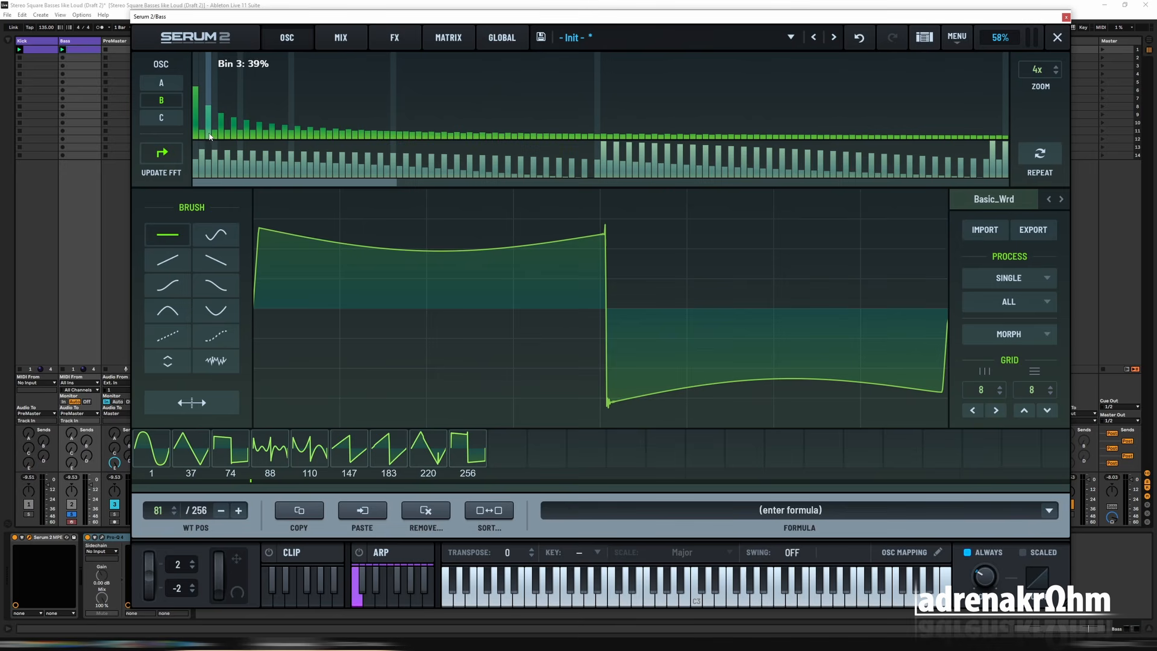
{"action": "right_click", "coordinate": [226, 143]}
{"action": "left_click", "coordinate": [246, 173]}
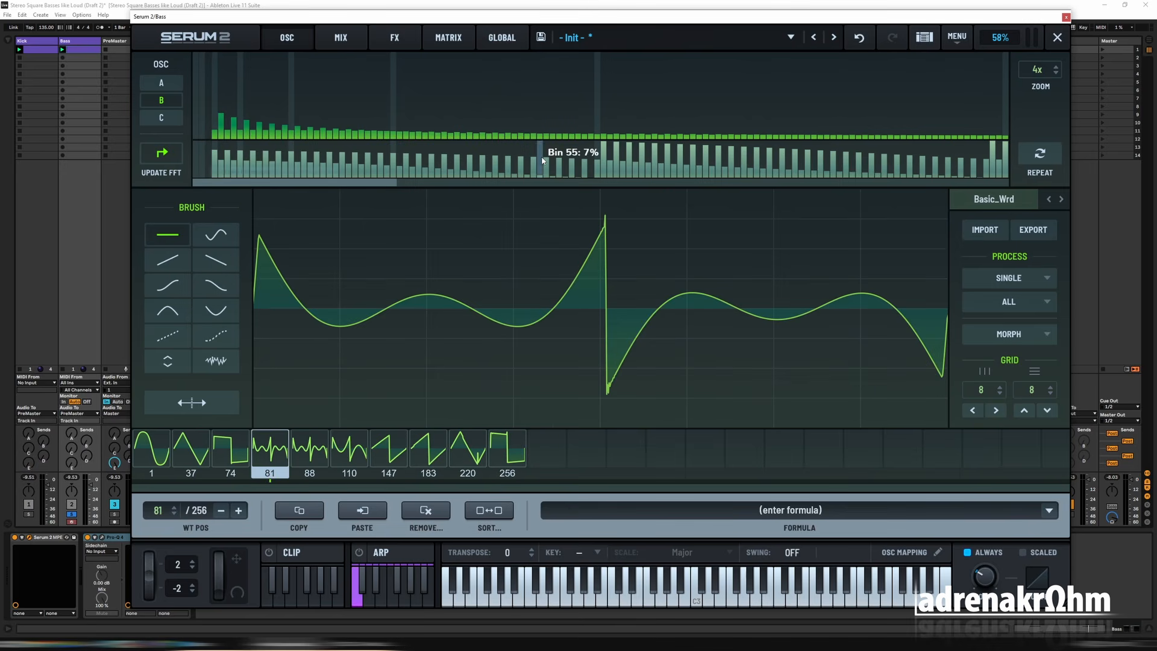
{"action": "left_click", "coordinate": [1057, 37]}
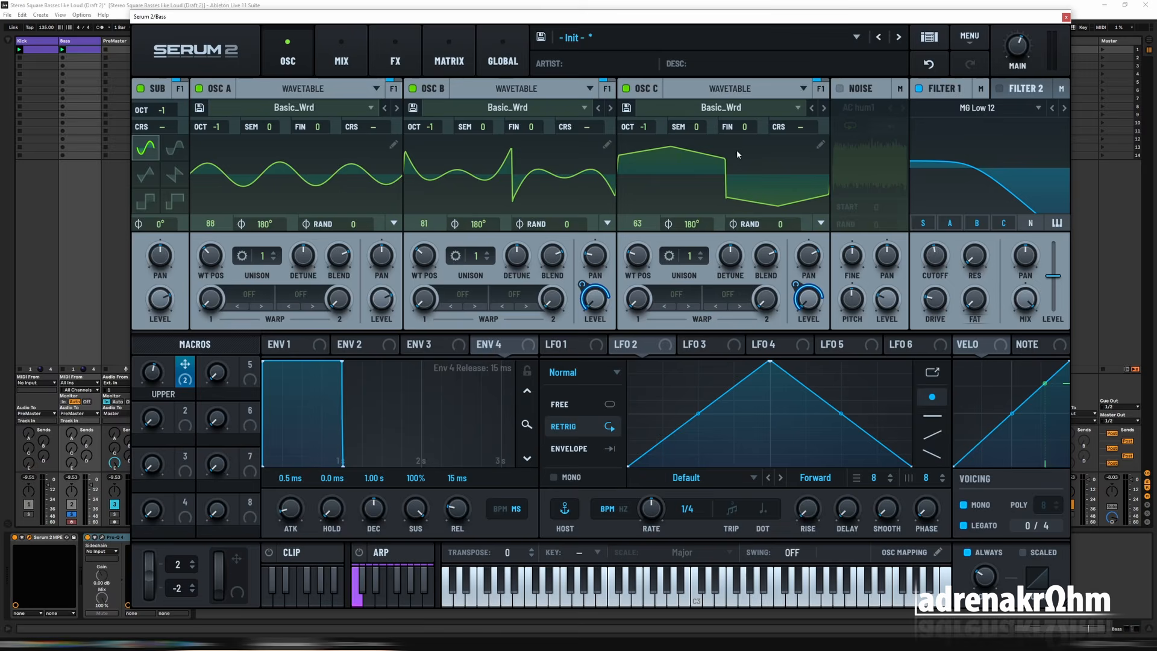
Step: Clear the low-frequency bins from the start to bin 3 in Osc C's wavetable frame 63
{"action": "left_click", "coordinate": [820, 149]}
{"action": "right_click", "coordinate": [209, 135]}
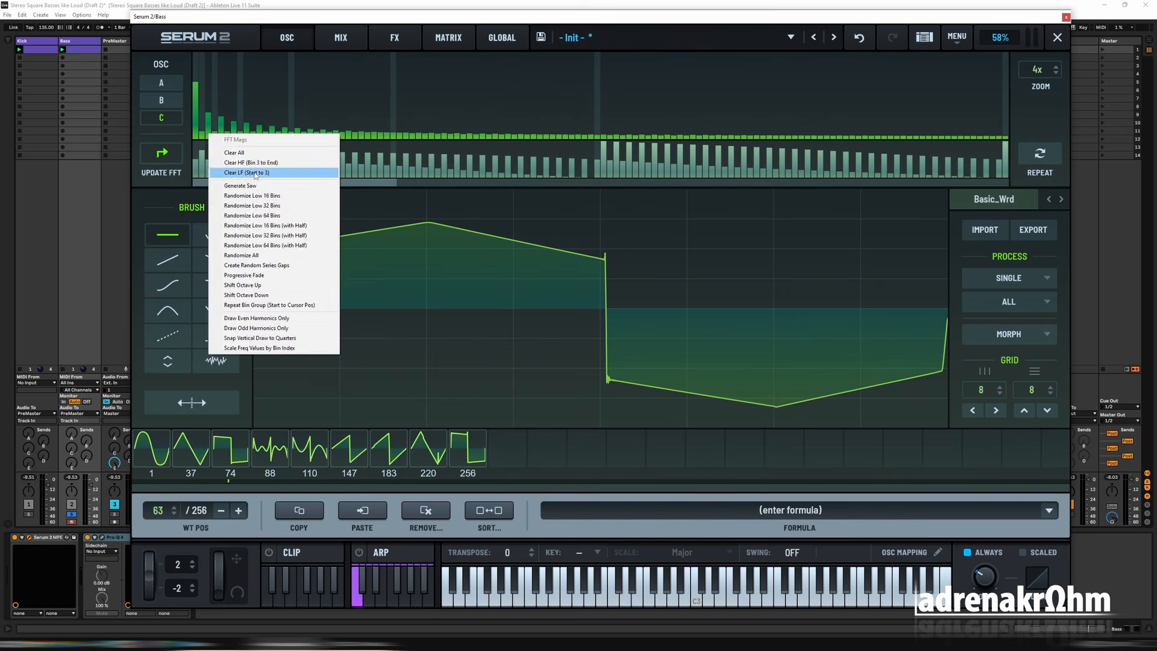
{"action": "left_click", "coordinate": [256, 174]}
{"action": "left_click", "coordinate": [1057, 37]}
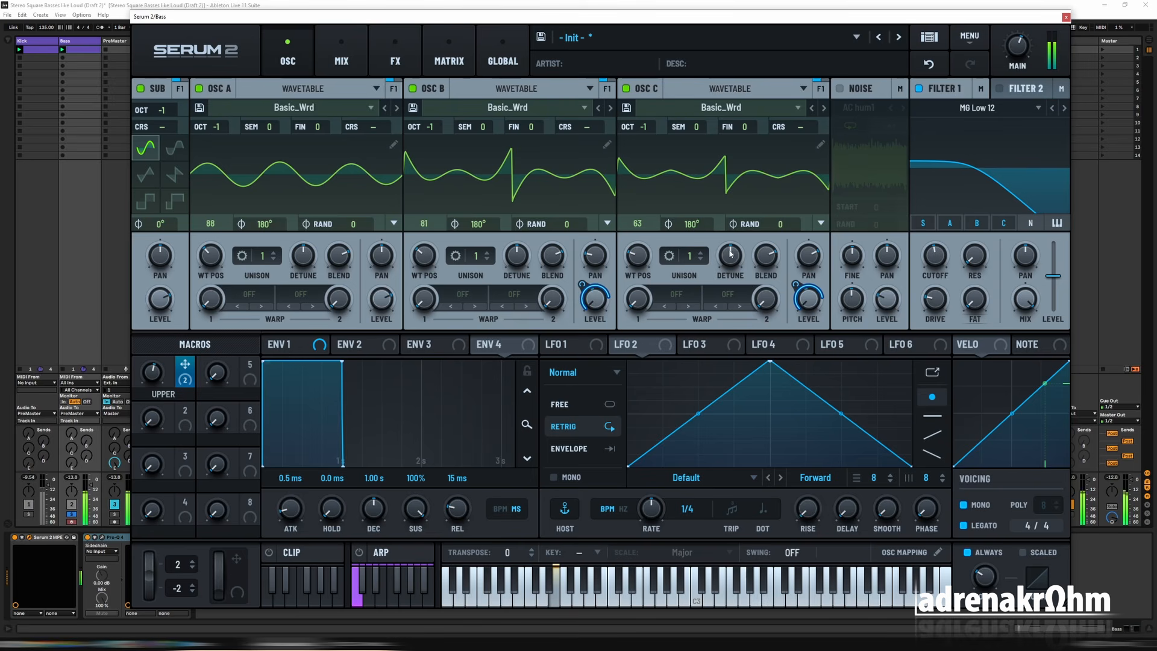
Step: Assign Macro 2 to the pan of Osc B and the pan of Osc C
{"action": "mouse_move", "coordinate": [814, 256]}
{"action": "mouse_move", "coordinate": [753, 262]}
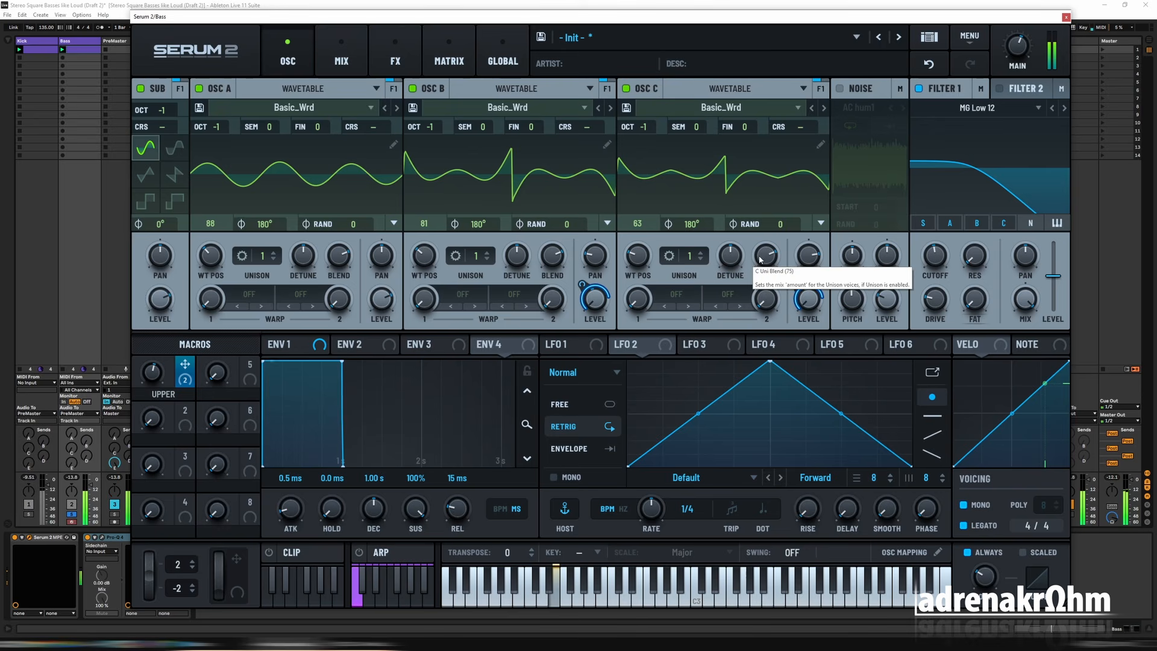
{"action": "left_click_drag", "start_coordinate": [185, 410], "coordinate": [595, 256]}
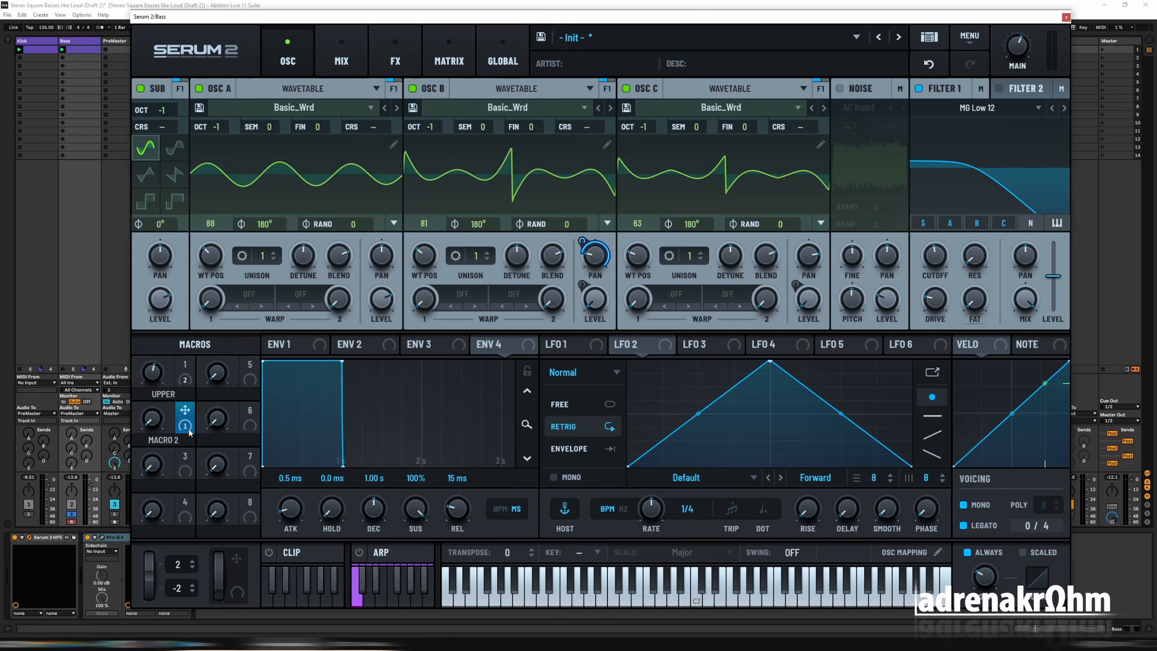
{"action": "left_click_drag", "start_coordinate": [189, 431], "coordinate": [808, 256]}
Step: Set matching opposite Macro 2 amounts in the modulation matrix, negative for B Pan and positive for C Pan
{"action": "left_click", "coordinate": [449, 60]}
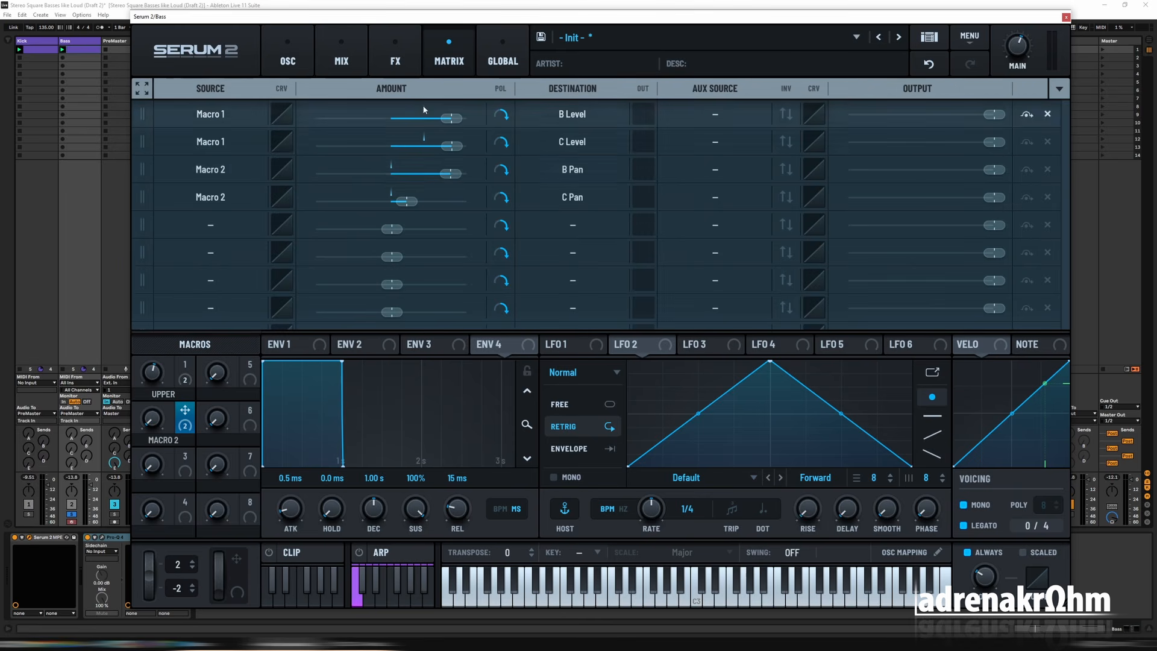
{"action": "left_click_drag", "start_coordinate": [447, 174], "coordinate": [375, 174]}
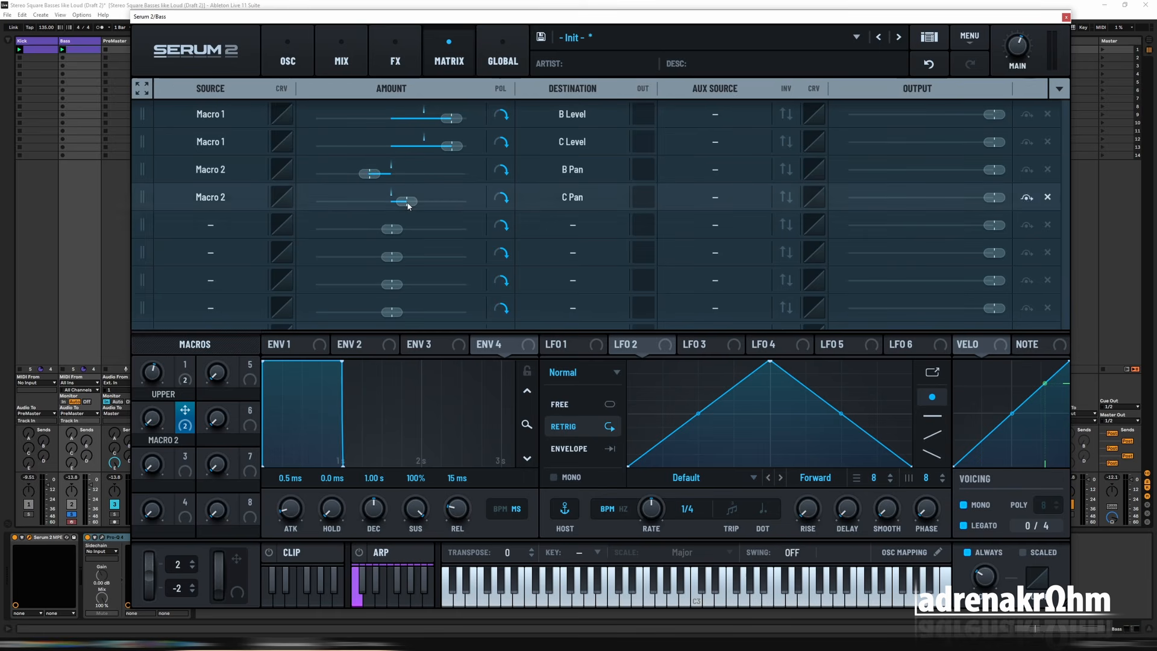
{"action": "left_click_drag", "start_coordinate": [370, 174], "coordinate": [354, 177]}
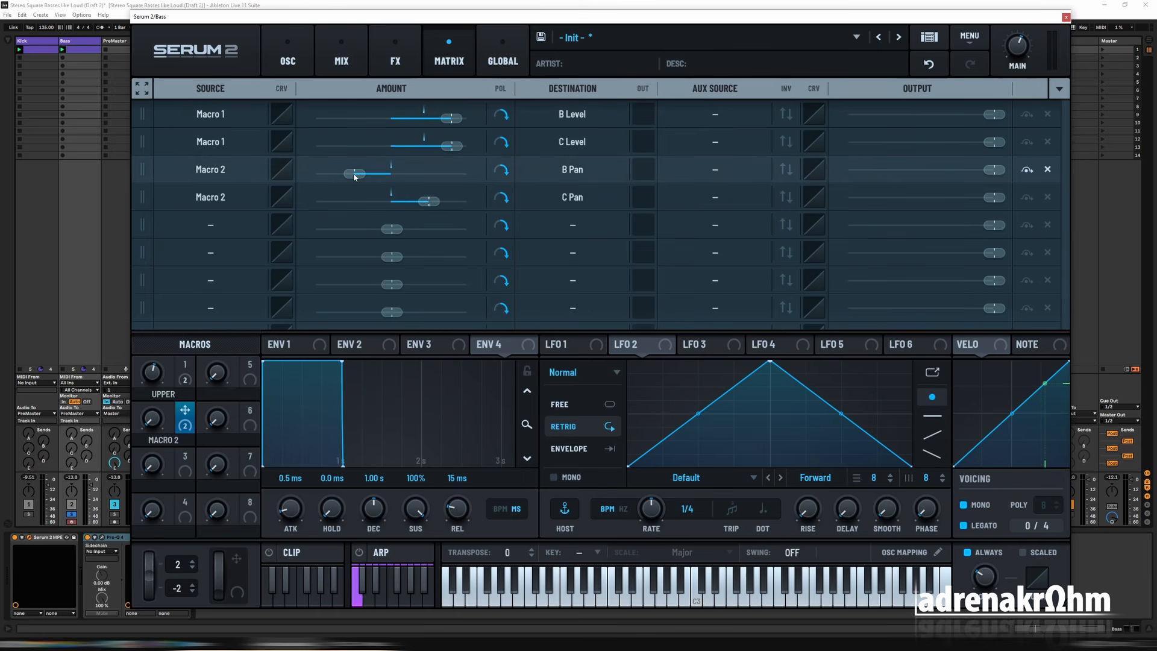
{"action": "double_click", "coordinate": [354, 177]}
{"action": "double_click", "coordinate": [428, 205]}
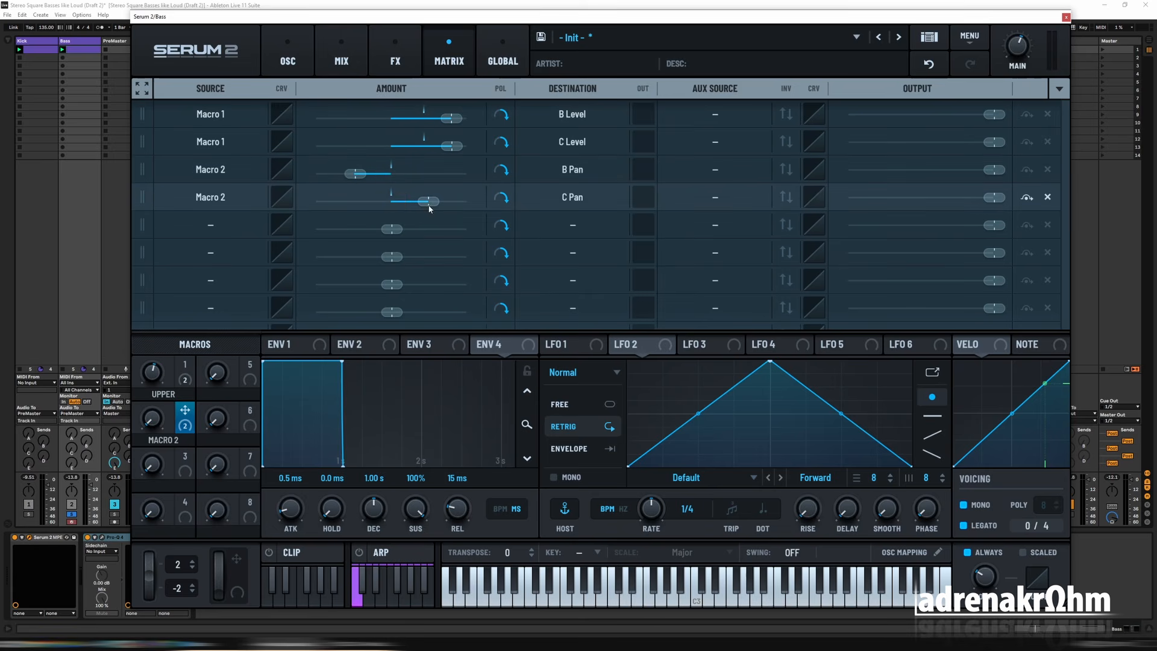
Step: Undo the last change and check the Macro 2 pan modulation on Osc B and Osc C
{"action": "left_click", "coordinate": [287, 57]}
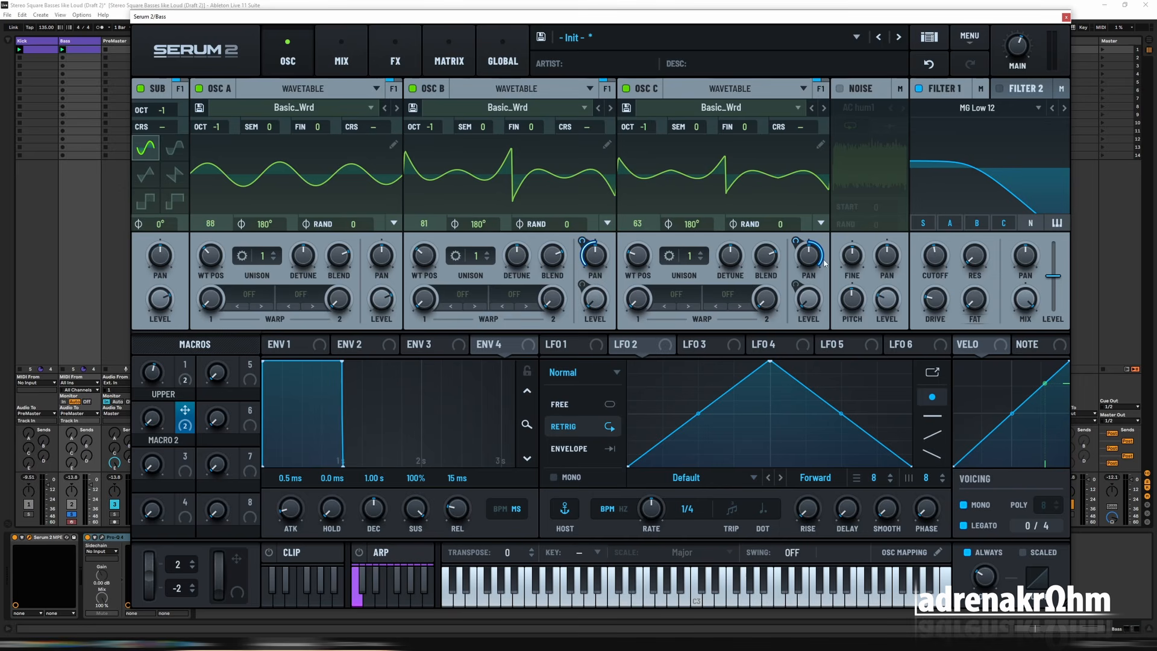
{"action": "mouse_move", "coordinate": [798, 243]}
{"action": "left_click", "coordinate": [931, 65]}
{"action": "left_click", "coordinate": [449, 60]}
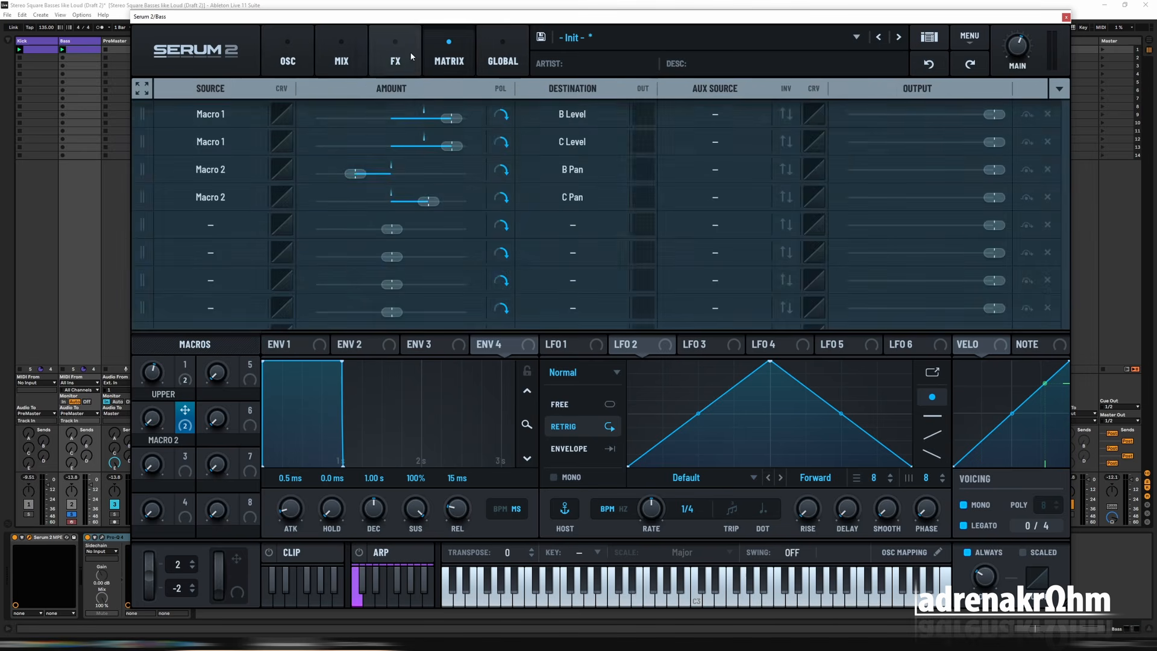
{"action": "left_click", "coordinate": [288, 60]}
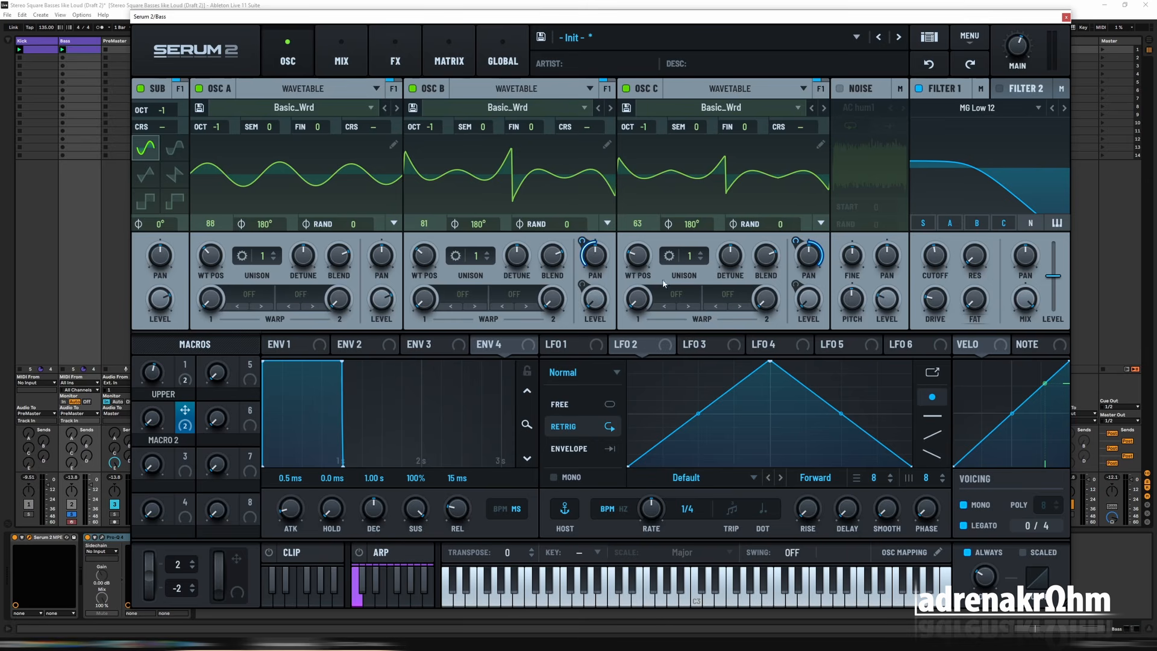
Step: Name Macro 2 WIDTH and raise it during playback to spread Osc B and Osc C
{"action": "double_click", "coordinate": [163, 440]}
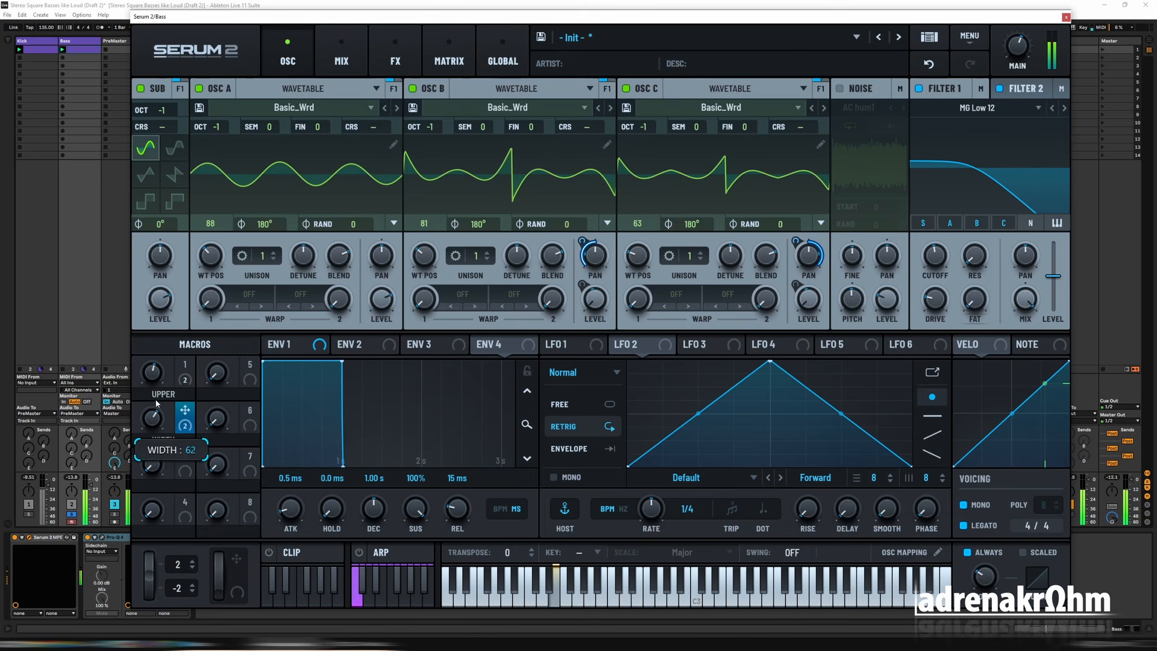
{"action": "left_click_drag", "start_coordinate": [149, 420], "coordinate": [153, 418]}
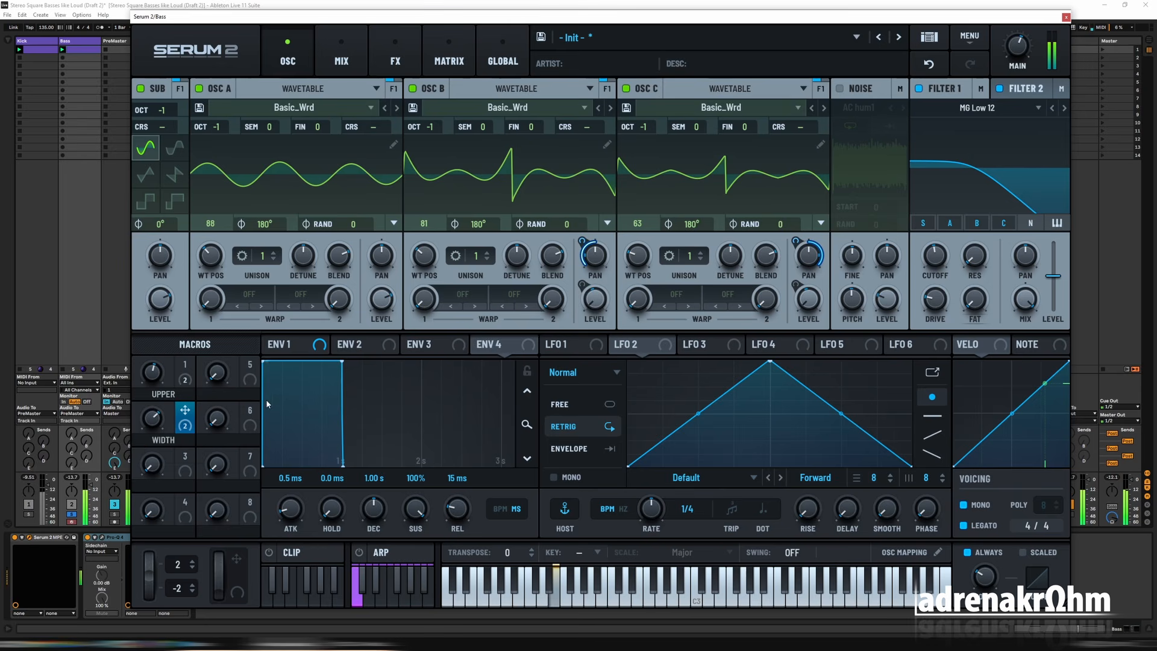
Step: Add a Utility effect to the main FX chain, enable Mono Bass and adjust its crossover frequency during playback
{"action": "left_click", "coordinate": [341, 54]}
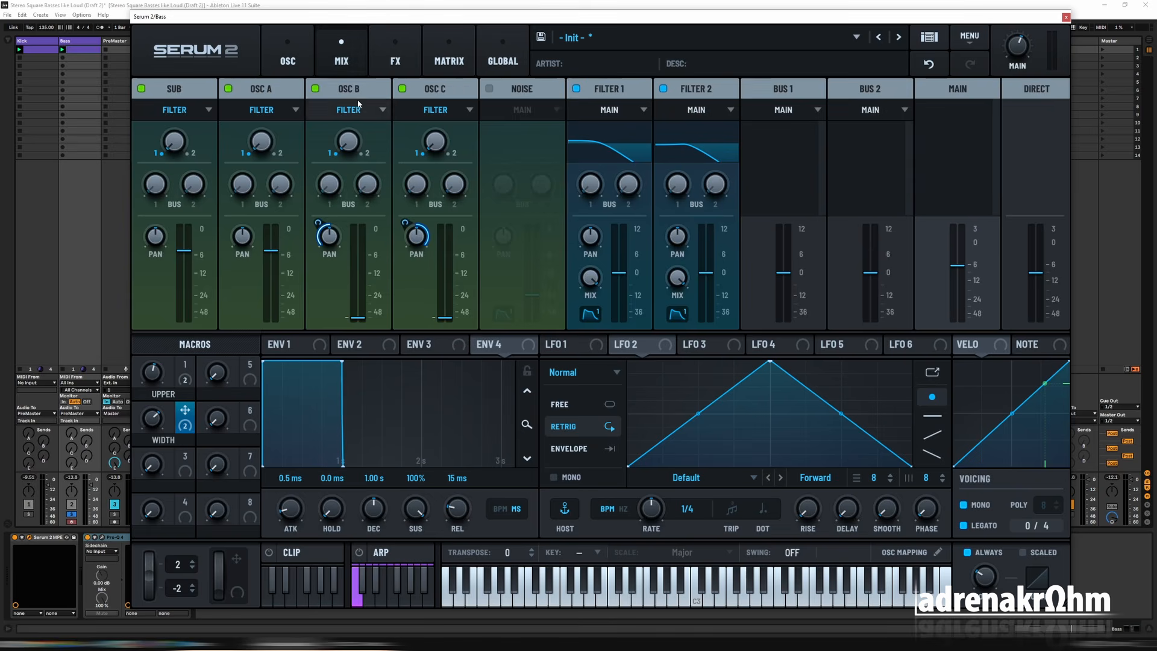
{"action": "left_click", "coordinate": [389, 59]}
{"action": "left_click", "coordinate": [151, 116]}
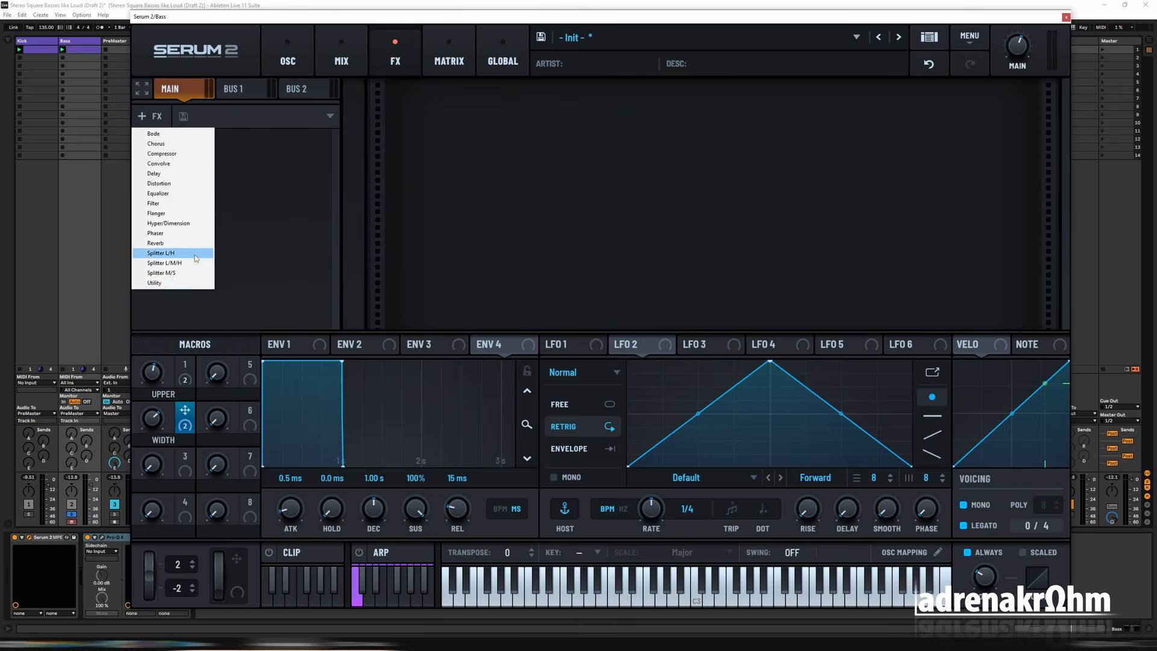
{"action": "left_click", "coordinate": [156, 283]}
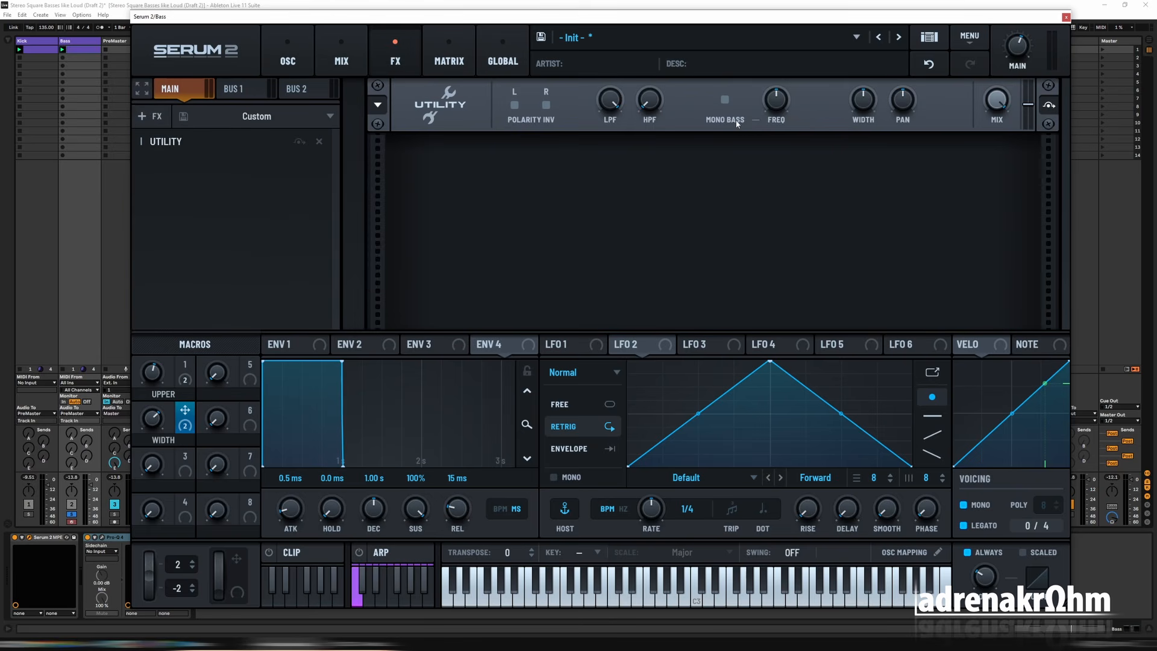
{"action": "left_click", "coordinate": [287, 55]}
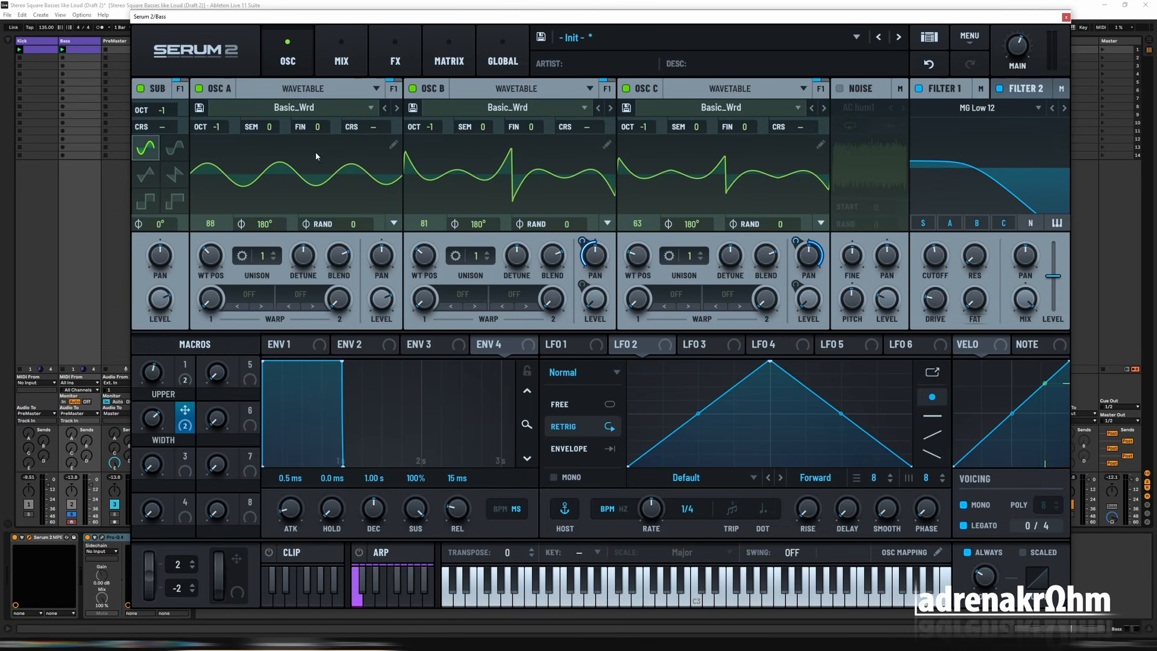
{"action": "left_click", "coordinate": [395, 58]}
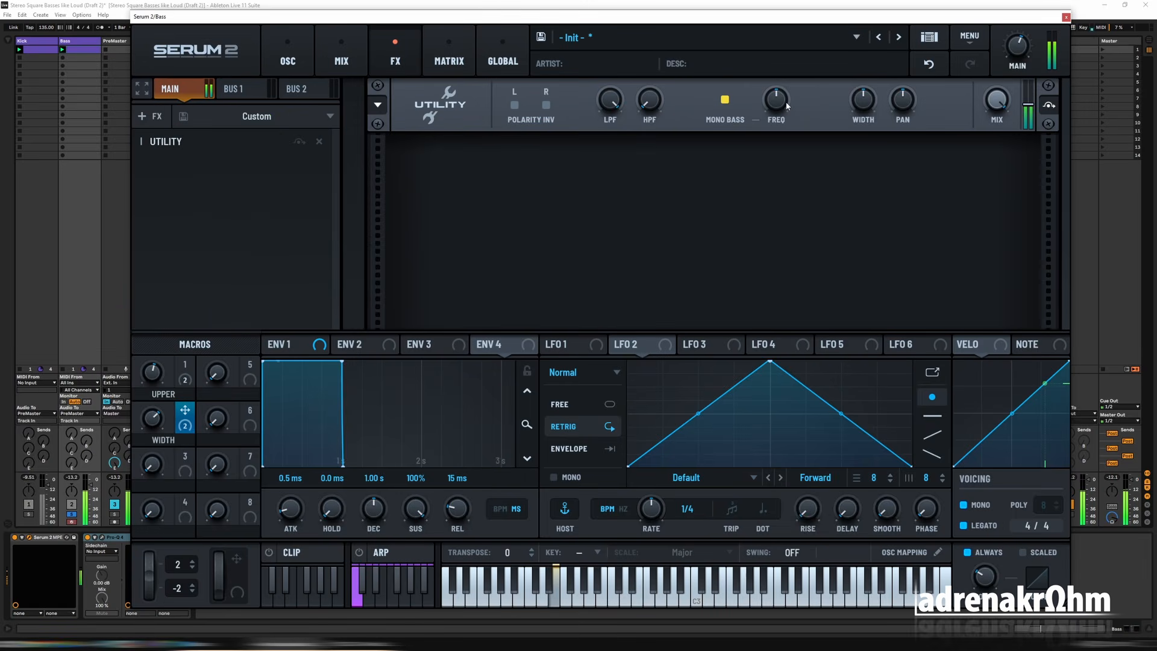
{"action": "mouse_move", "coordinate": [787, 106]}
{"action": "left_mouse_down"}
{"action": "mouse_move", "coordinate": [786, 74]}
{"action": "mouse_move", "coordinate": [786, 84]}
{"action": "left_mouse_up"}
{"action": "left_click", "coordinate": [296, 64]}
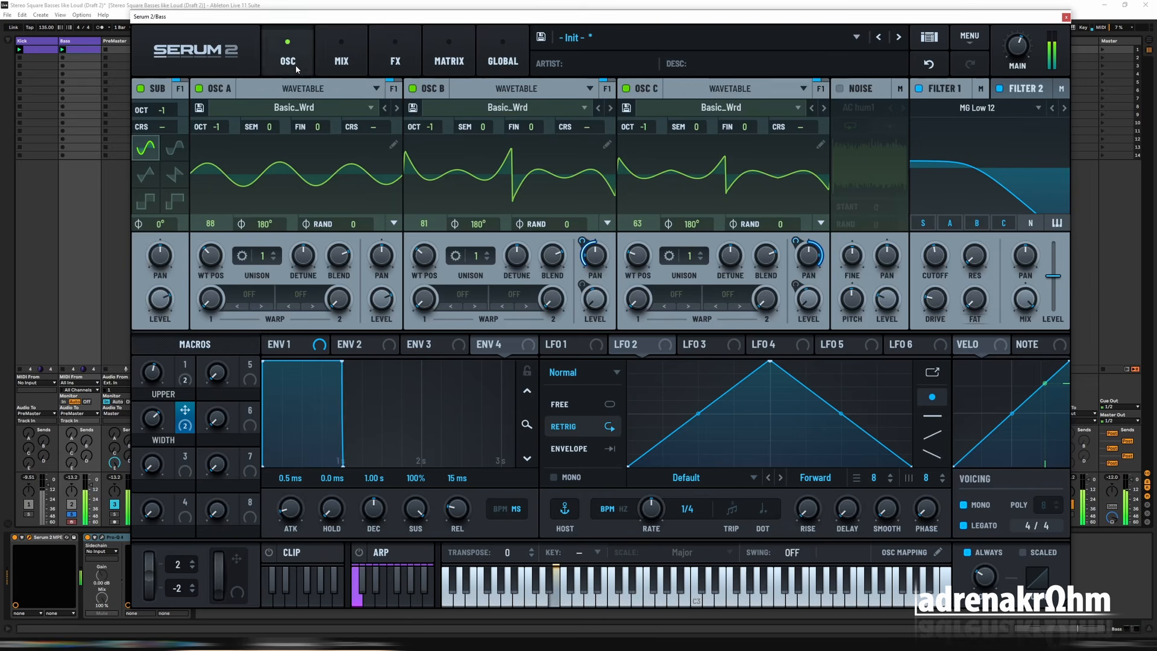
Step: Assign the NOTE source to the filter's cutoff, then adjust the modulation depth and base cutoff during playback
{"action": "mouse_move", "coordinate": [938, 266]}
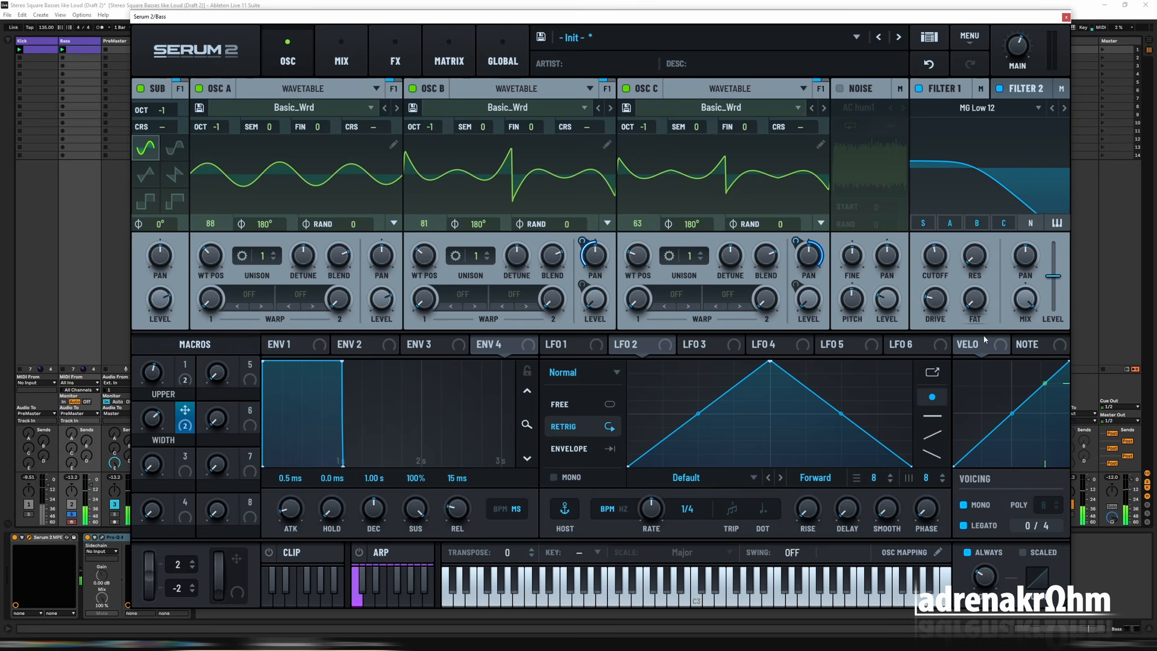
{"action": "left_click", "coordinate": [1033, 344]}
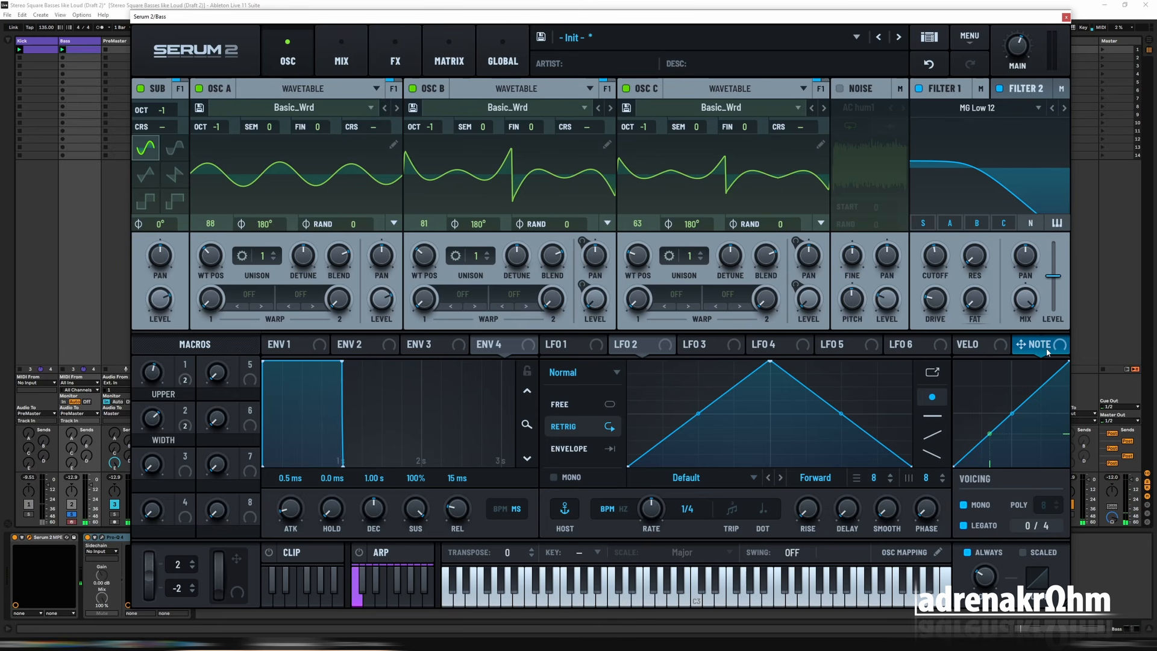
{"action": "left_click_drag", "start_coordinate": [1045, 345], "coordinate": [934, 254]}
{"action": "left_click_drag", "start_coordinate": [923, 295], "coordinate": [923, 312]}
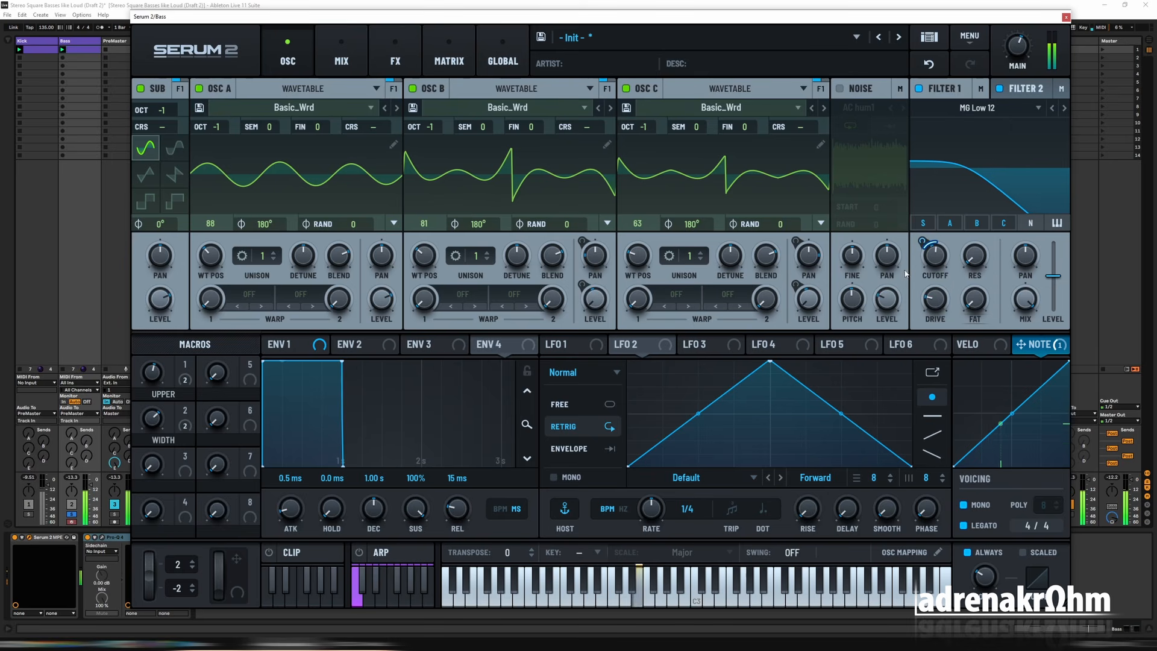
{"action": "mouse_move", "coordinate": [934, 259]}
{"action": "left_mouse_down"}
{"action": "mouse_move", "coordinate": [935, 248]}
{"action": "mouse_move", "coordinate": [934, 262]}
{"action": "left_mouse_up"}
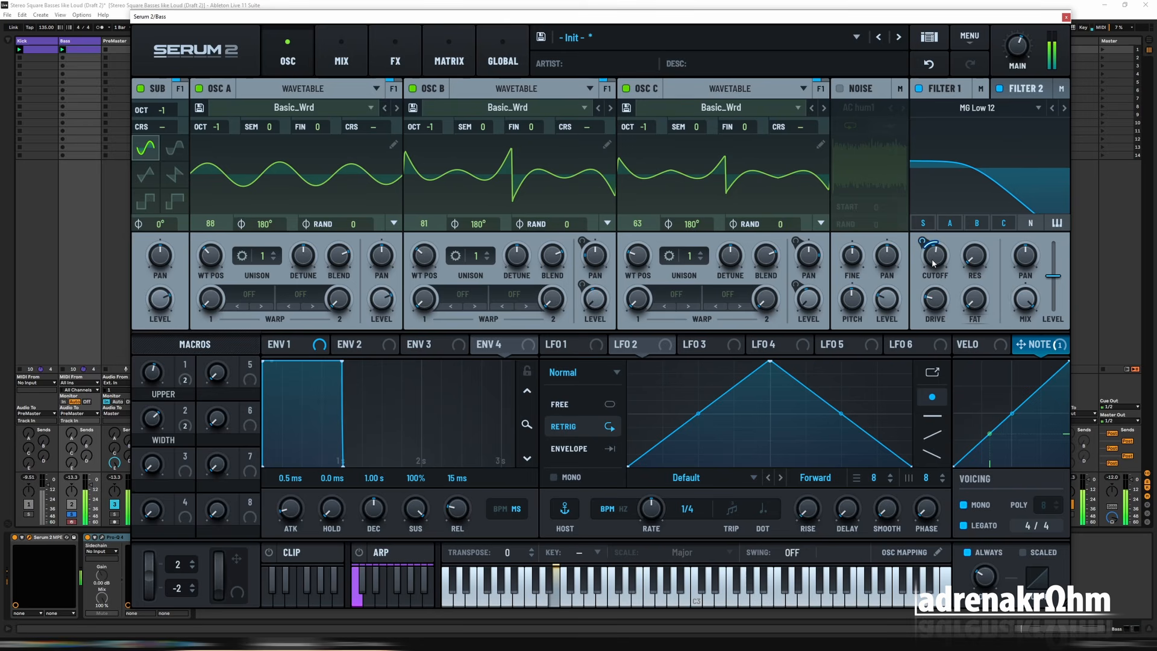